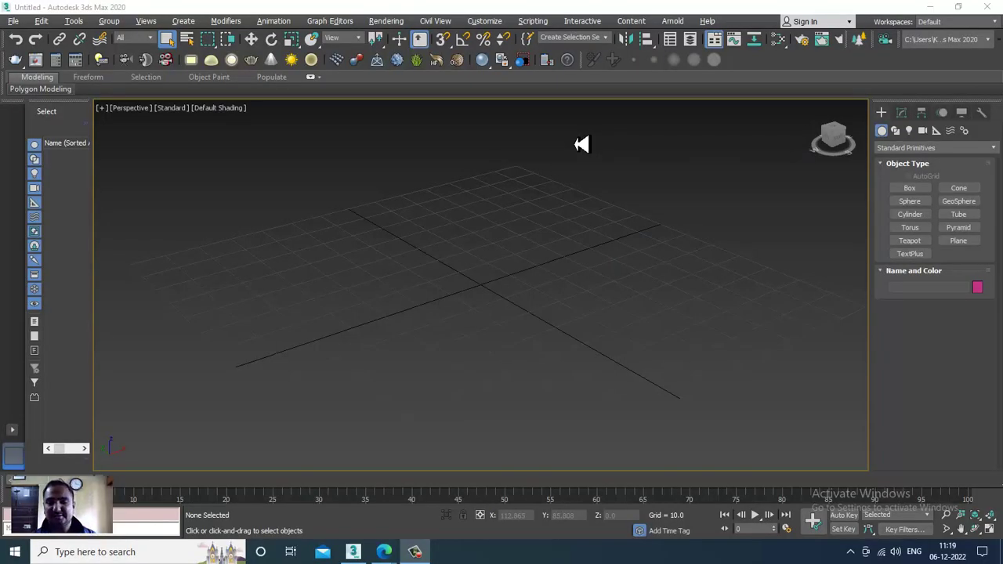
- Open the furnn.jpg reference photo with View Image File
left_click(416, 553)
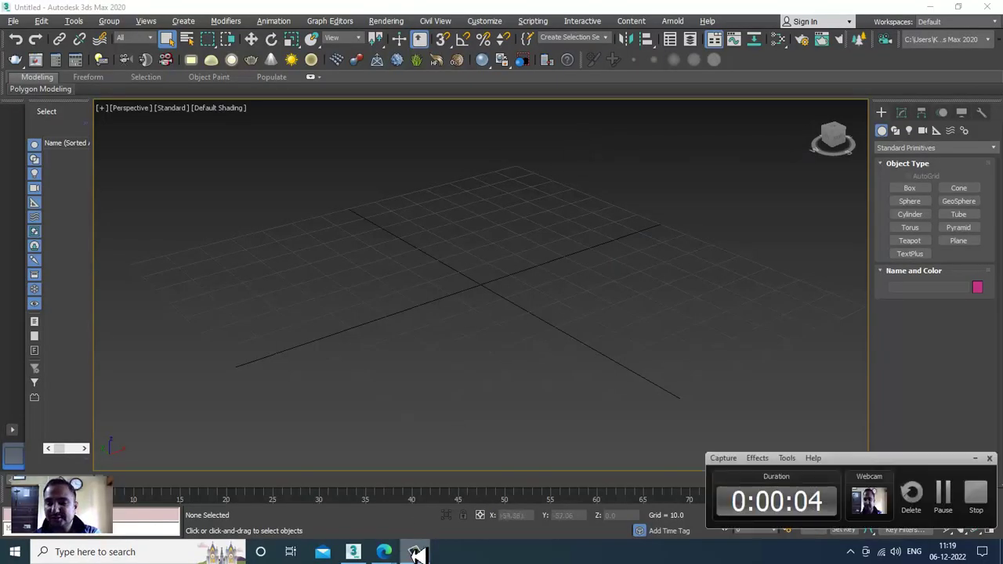
left_click(415, 553)
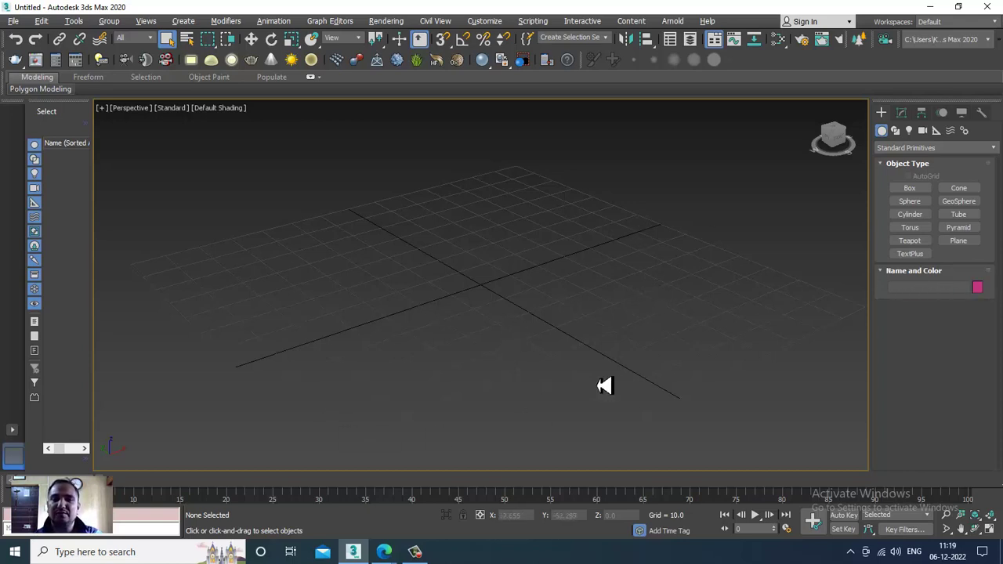
middle_click_drag(733, 358, 690, 347, "alt")
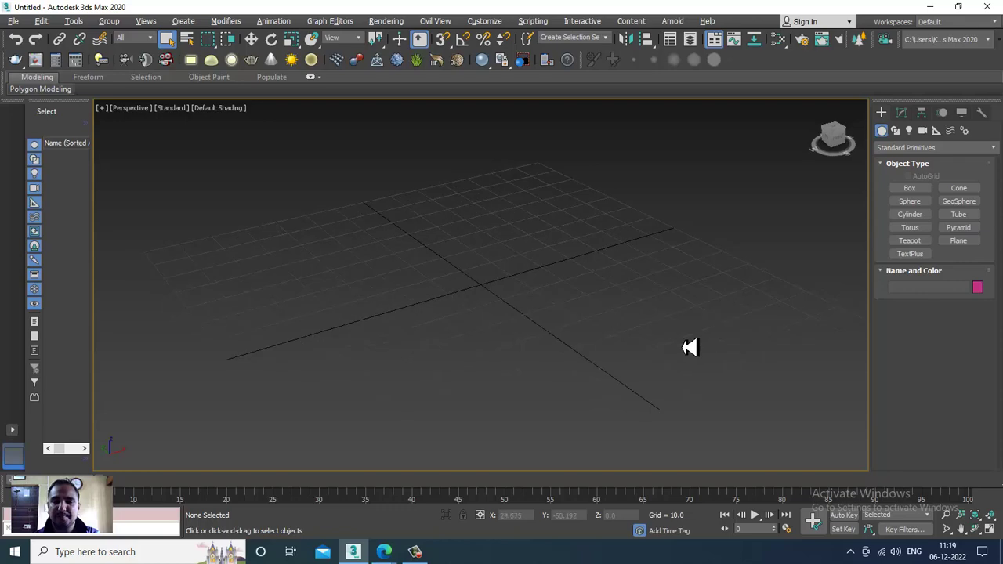
left_click(14, 21)
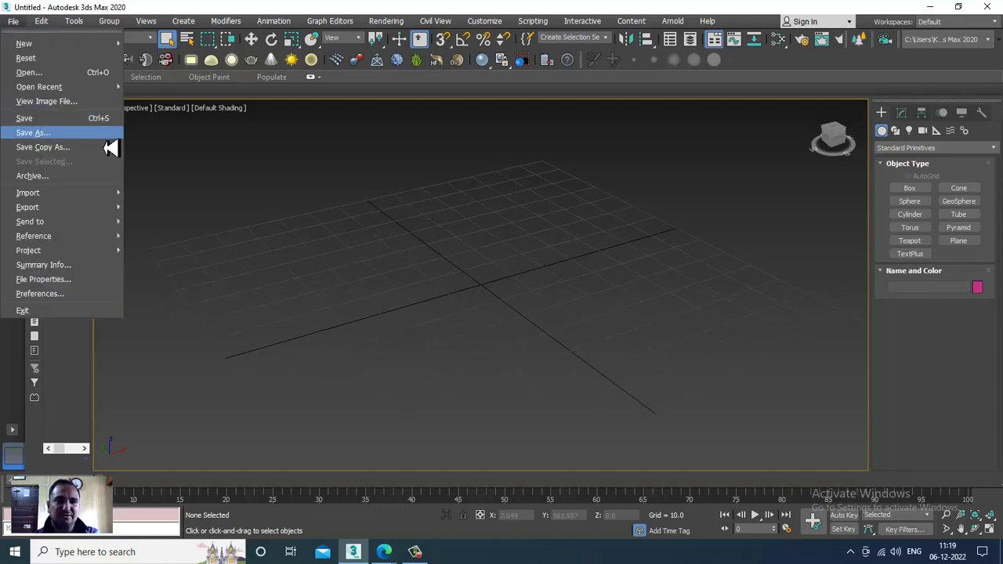
left_click(110, 101)
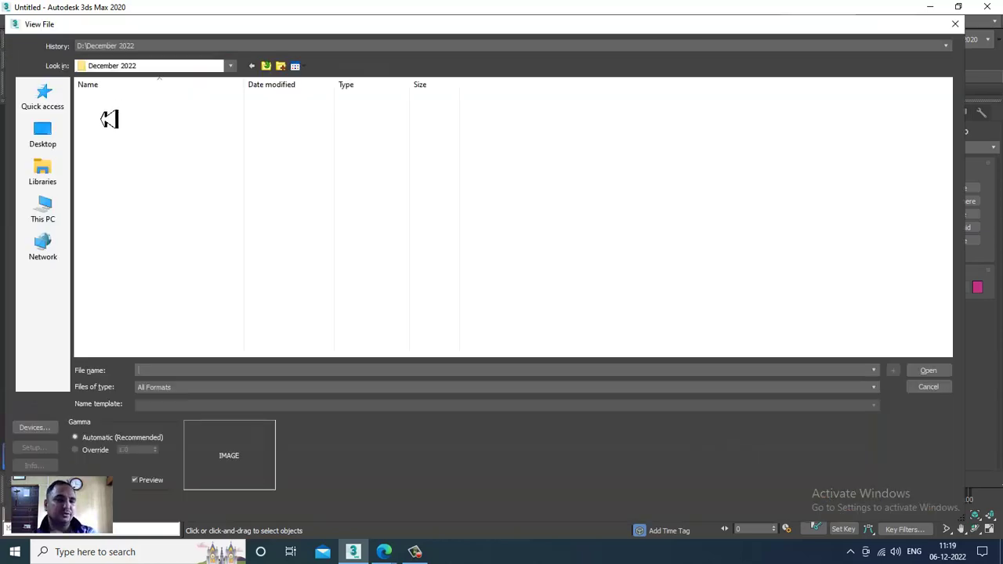
double_click(98, 135)
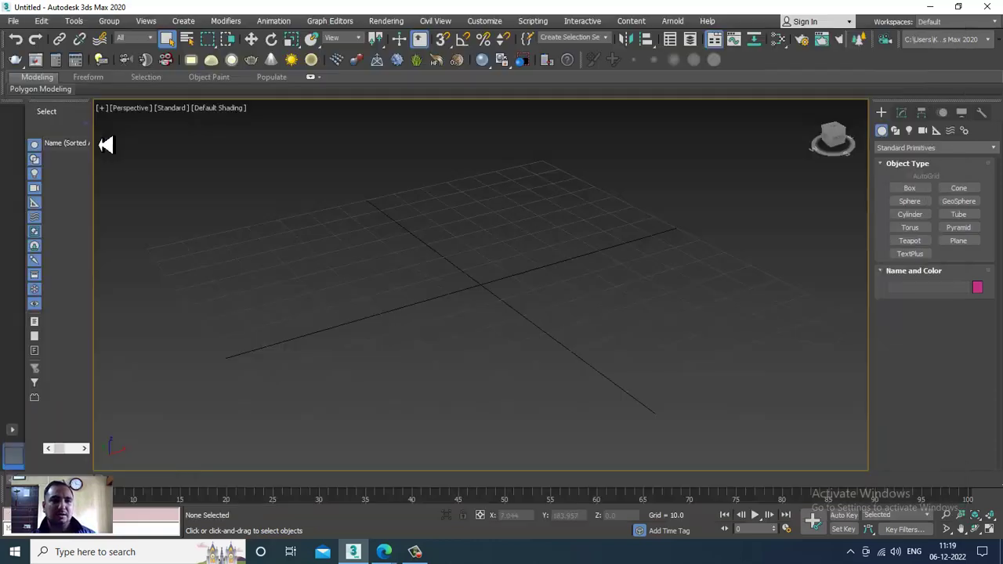
- Move the reference photo window to the left edge of the screen
left_click_drag(508, 90, 202, 73)
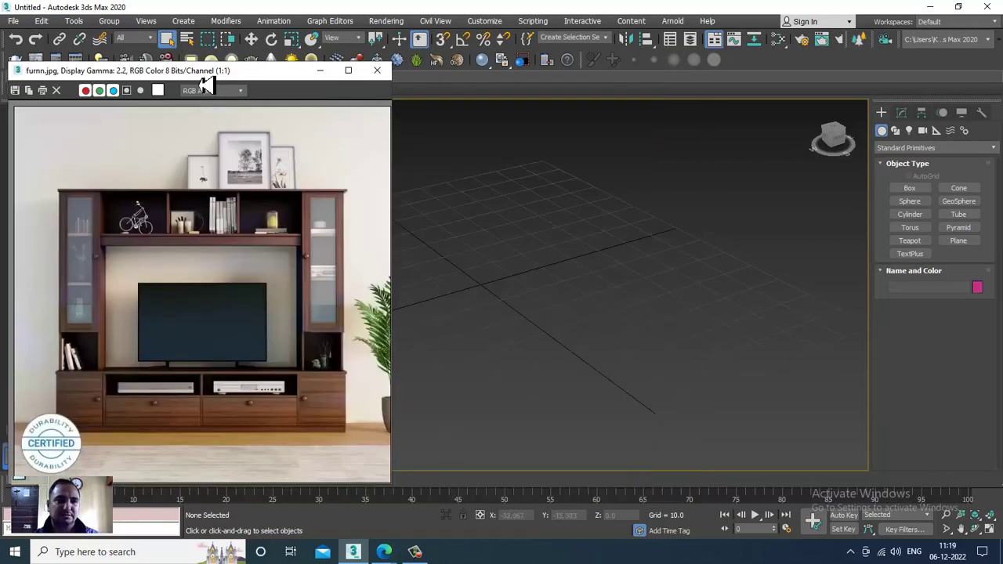
left_click_drag(167, 68, 123, 66)
scroll(614, 269, "down", 2)
scroll(657, 269, "down", 2)
- Draw a large ground plane in the scene
mouse_move(657, 269)
middle_mouse_down("alt")
mouse_move(599, 269)
mouse_move(620, 293)
middle_mouse_up("alt")
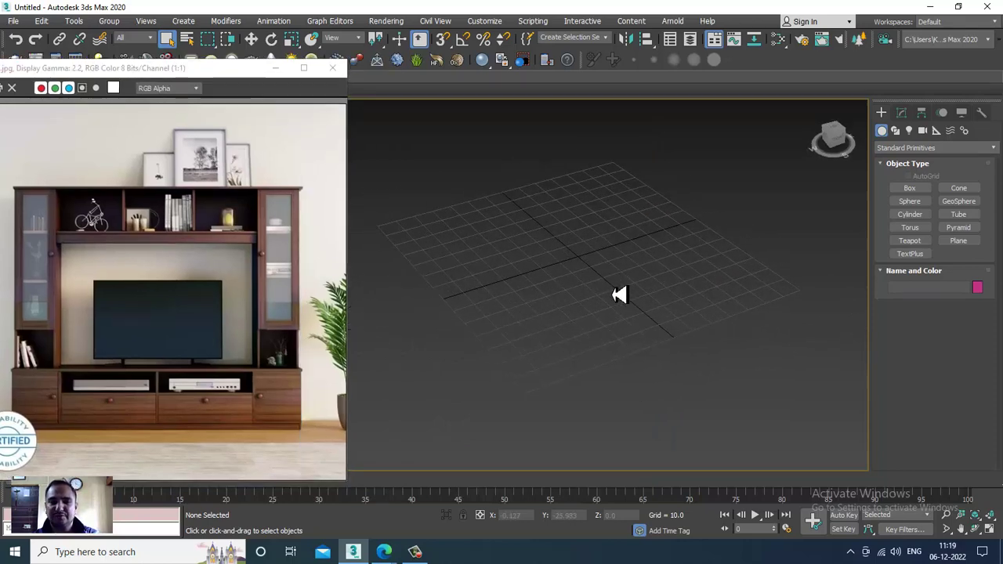
left_click(969, 244)
left_click_drag(634, 193, 541, 502)
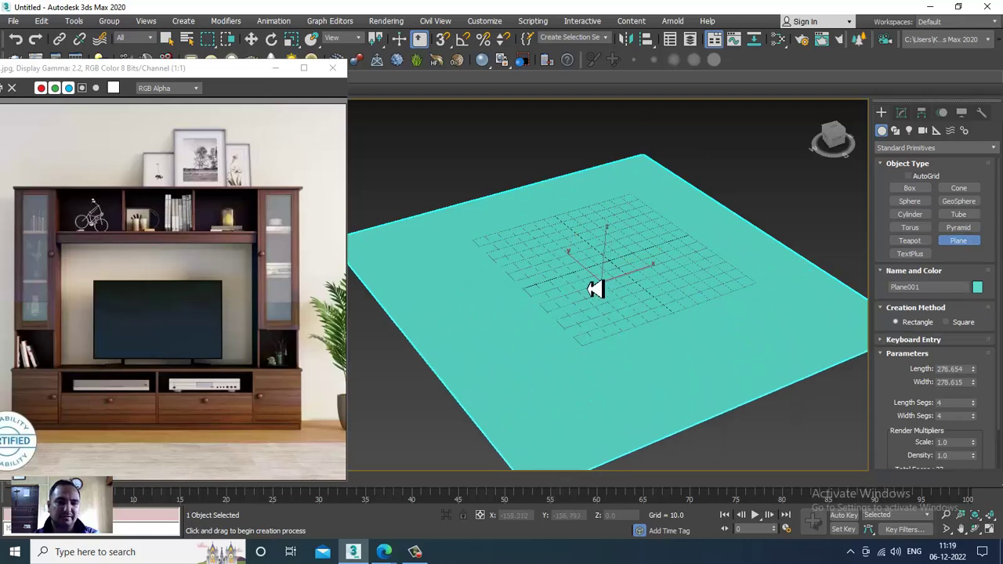
key("w")
middle_click_drag(599, 278, 629, 290, "alt")
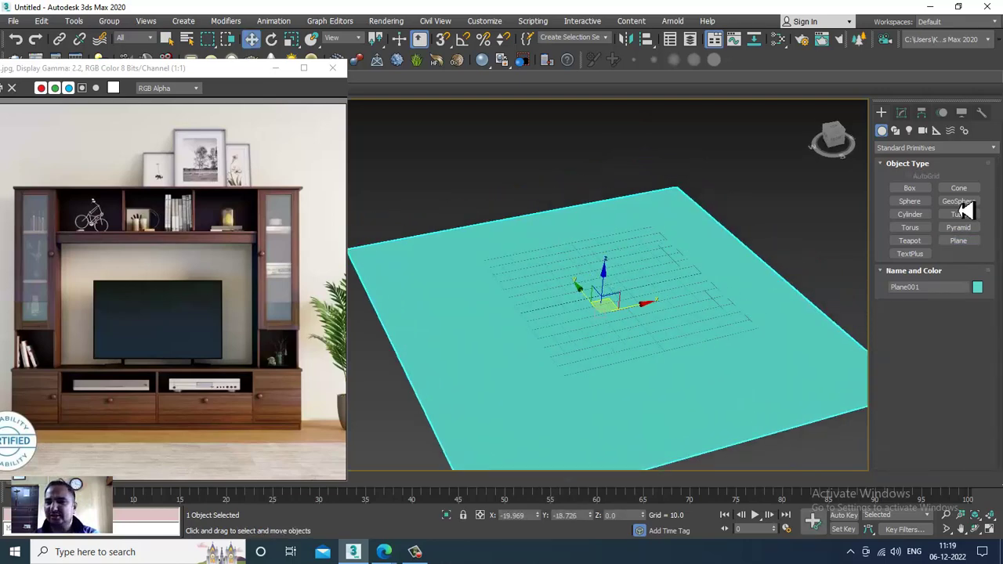
- Draw a long box in the Top view as the TV unit's base
left_click(909, 188)
middle_click_drag(538, 310, 516, 342, "alt")
key("alt+w")
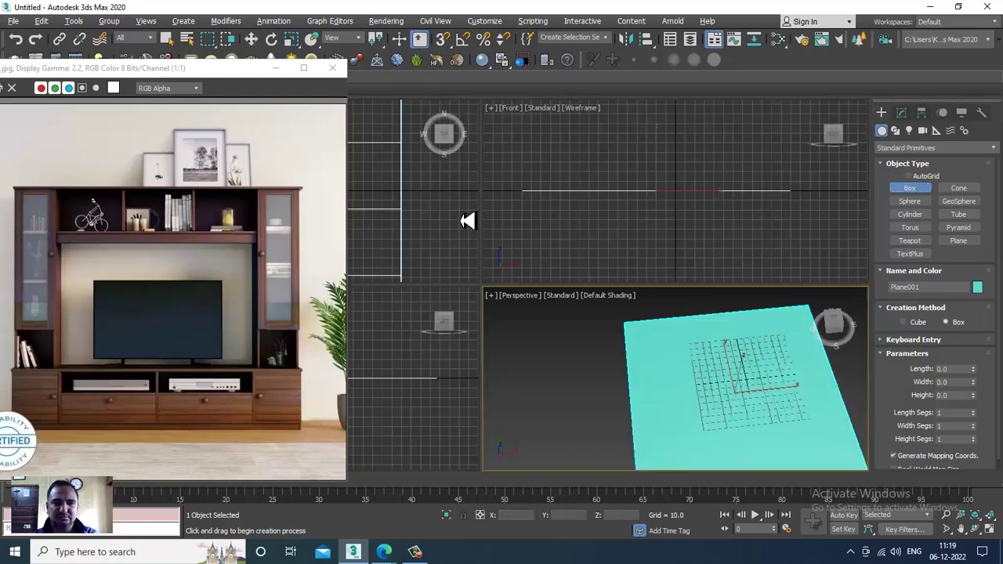
key("alt+w")
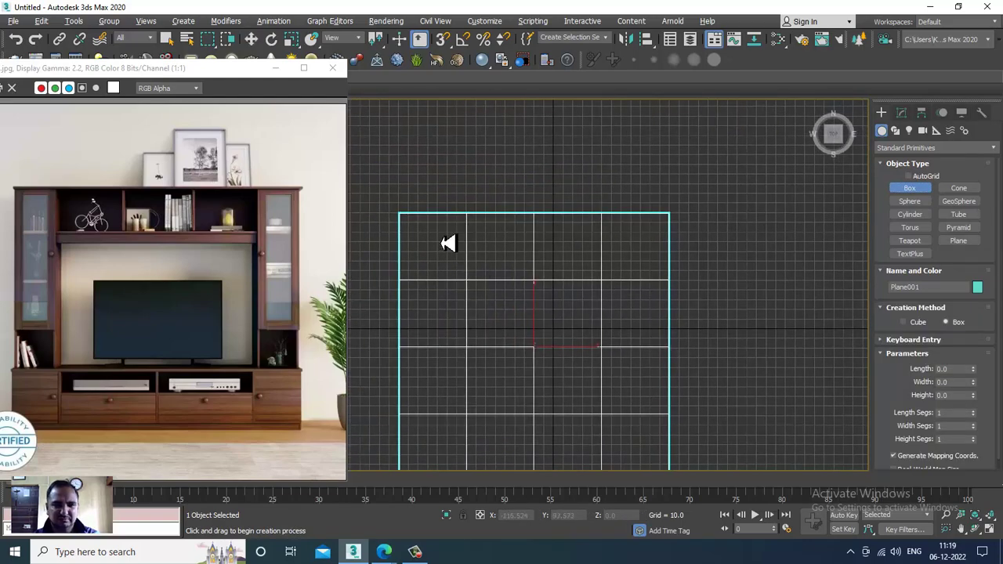
left_click_drag(424, 224, 652, 274)
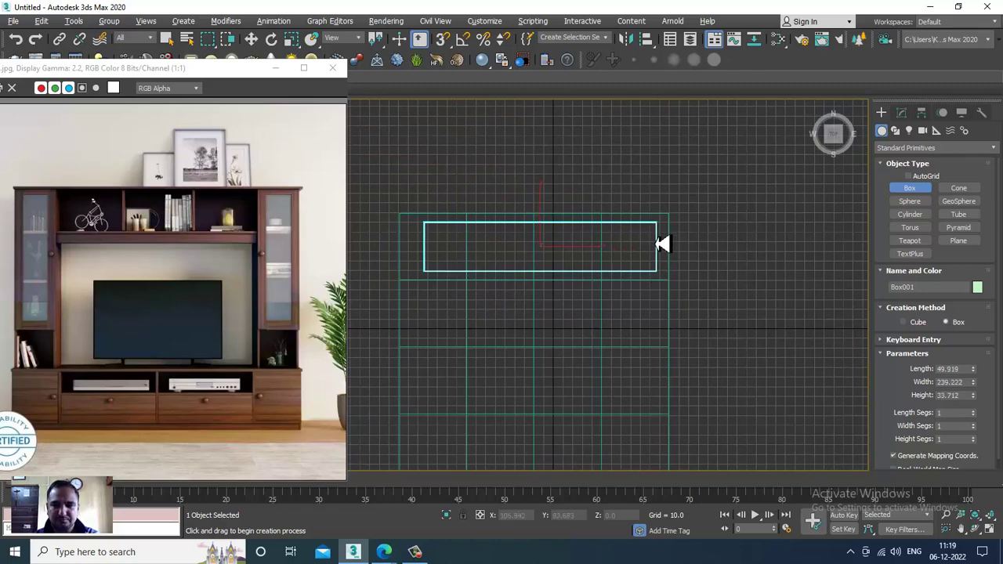
key("w")
key("alt+w")
key("alt+w")
middle_click_drag(695, 269, 712, 365, "alt")
- Scale the box up in Z to make it taller
key("r")
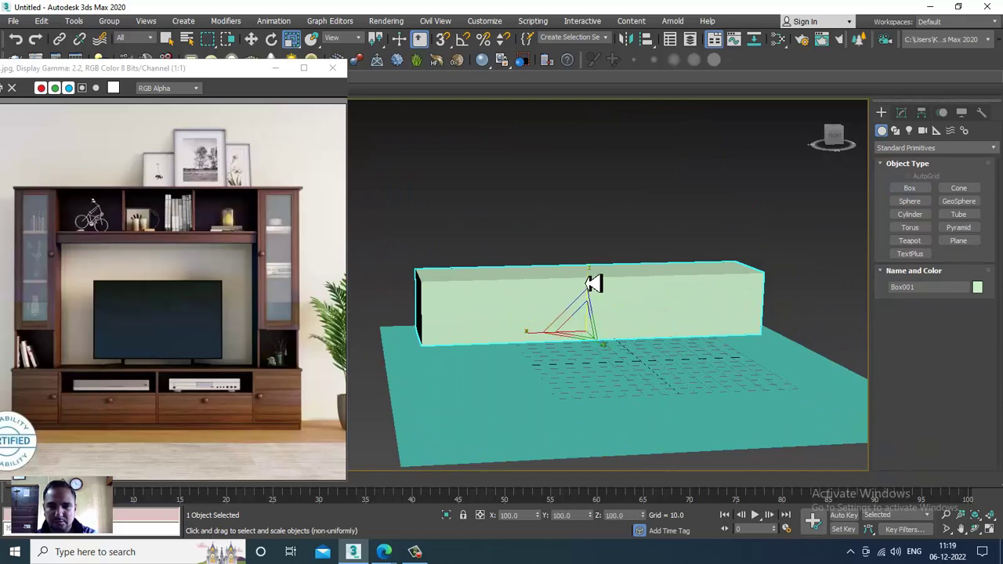
left_click_drag(596, 287, 596, 281)
key("w")
scroll(600, 280, "up", 3)
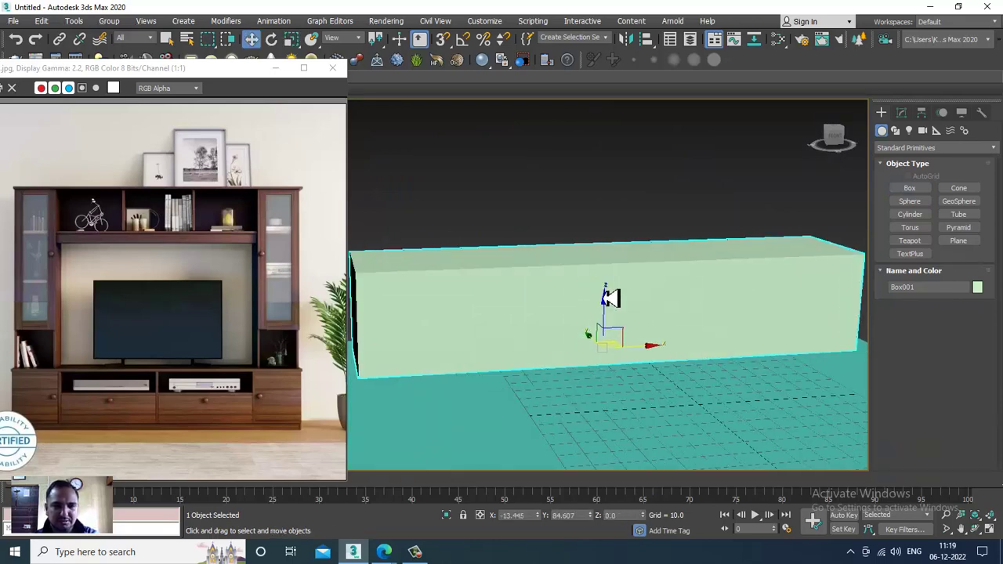
- Convert the box to an editable poly
right_click(512, 279)
mouse_move(527, 395)
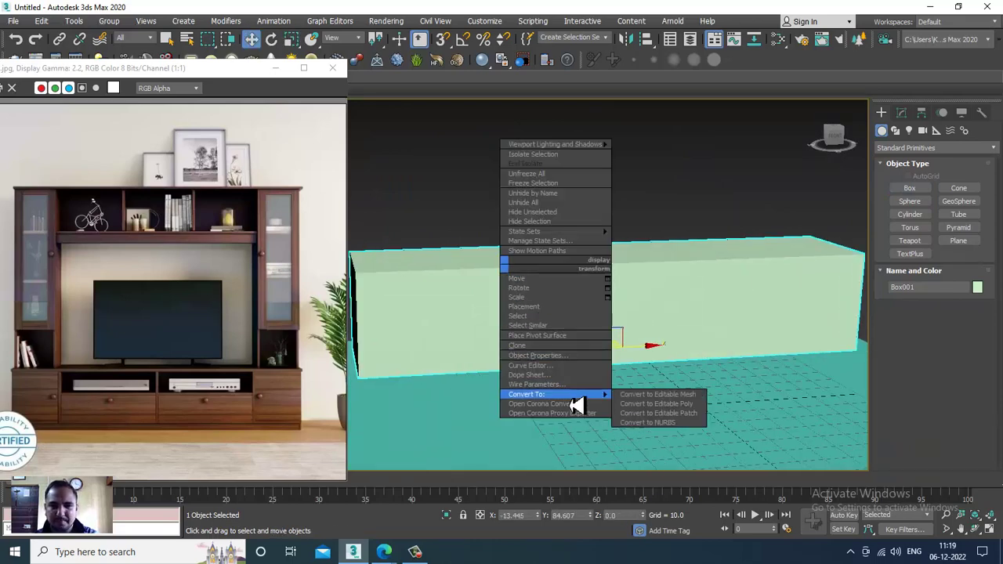
left_click(680, 409)
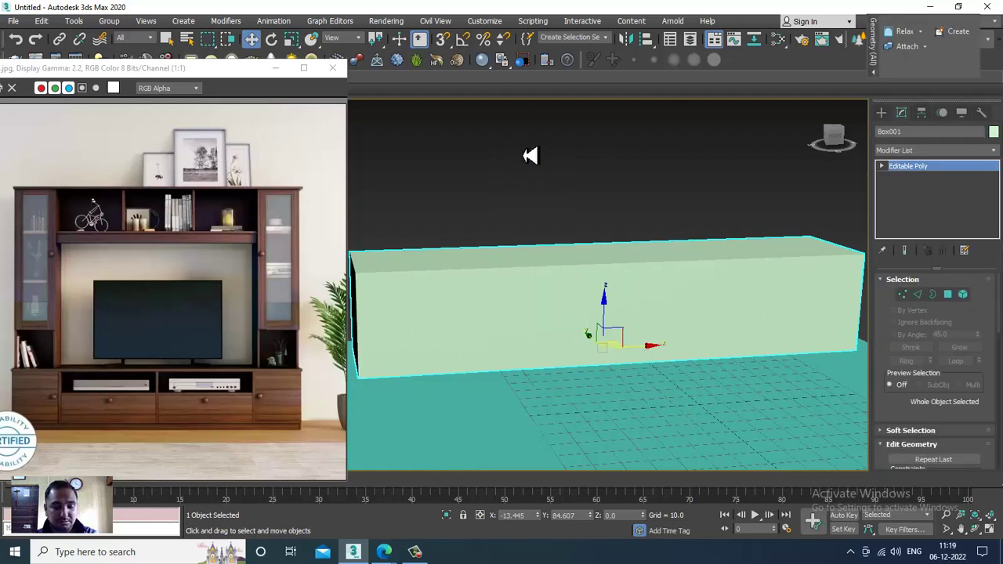
key("2")
- Select the box's four long edges and bring up the Front view
left_click_drag(540, 196, 721, 365)
middle_click_drag(721, 366, 721, 337, "alt")
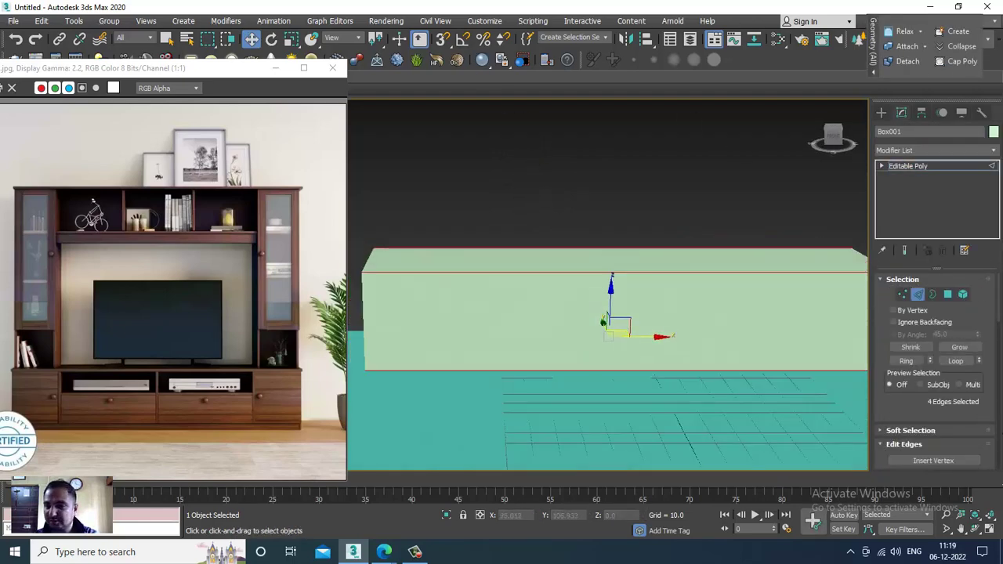
scroll(935, 369, "down", 5)
key("alt+w")
scroll(793, 235, "up", 3)
middle_click_drag(793, 235, 690, 242)
key("alt+w")
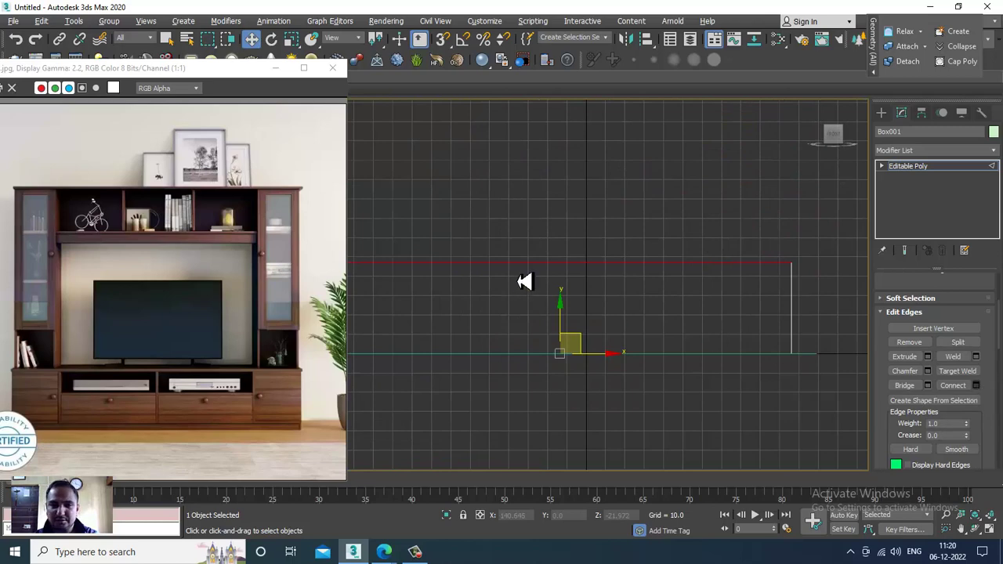
- Connect the edges with one segment and slide the new edge toward the left end
left_click(976, 385)
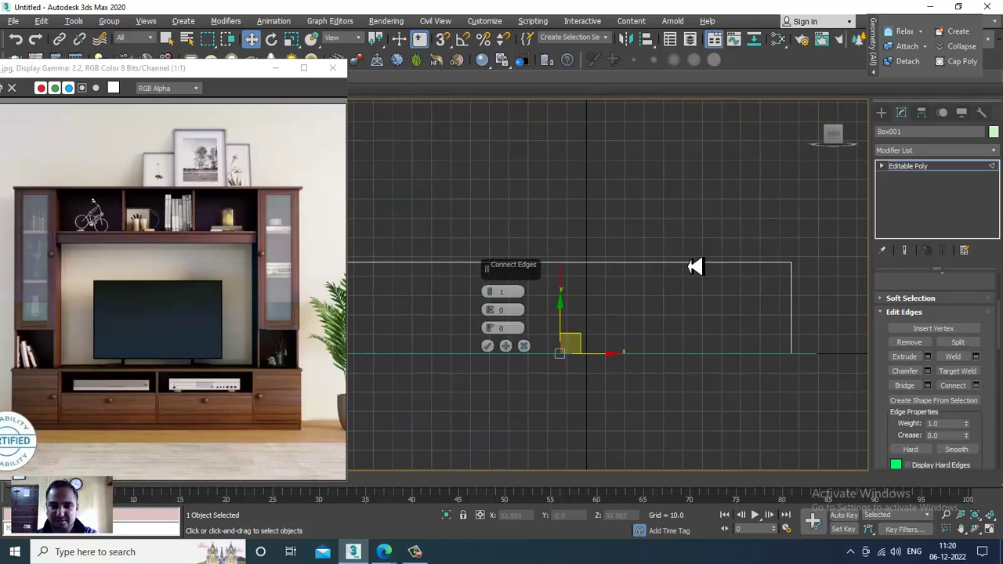
left_click(488, 347)
scroll(663, 280, "down", 3)
scroll(695, 280, "up", 2)
mouse_move(686, 305)
left_mouse_down()
mouse_move(573, 308)
mouse_move(585, 310)
left_mouse_up()
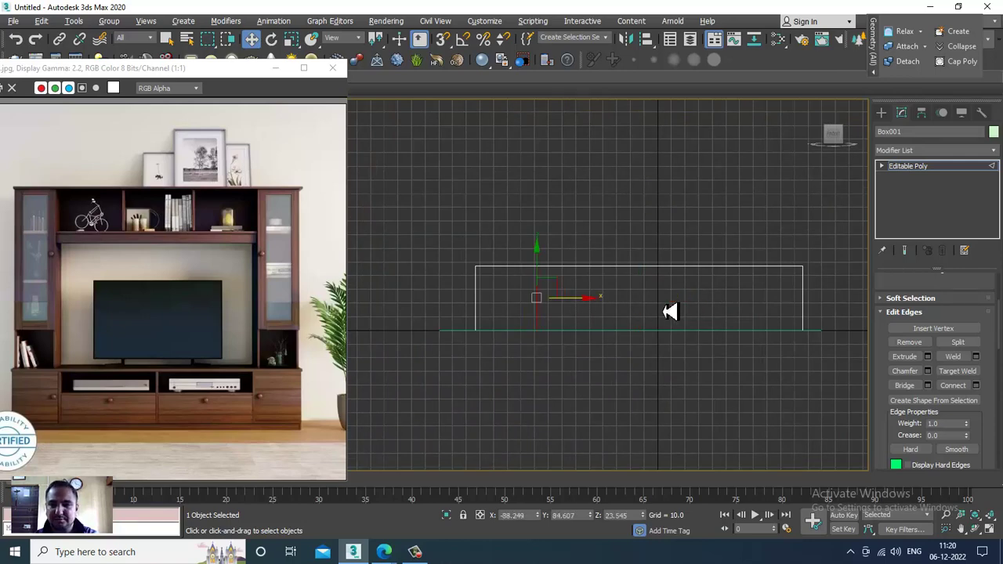
key("2")
key("ctrl+a")
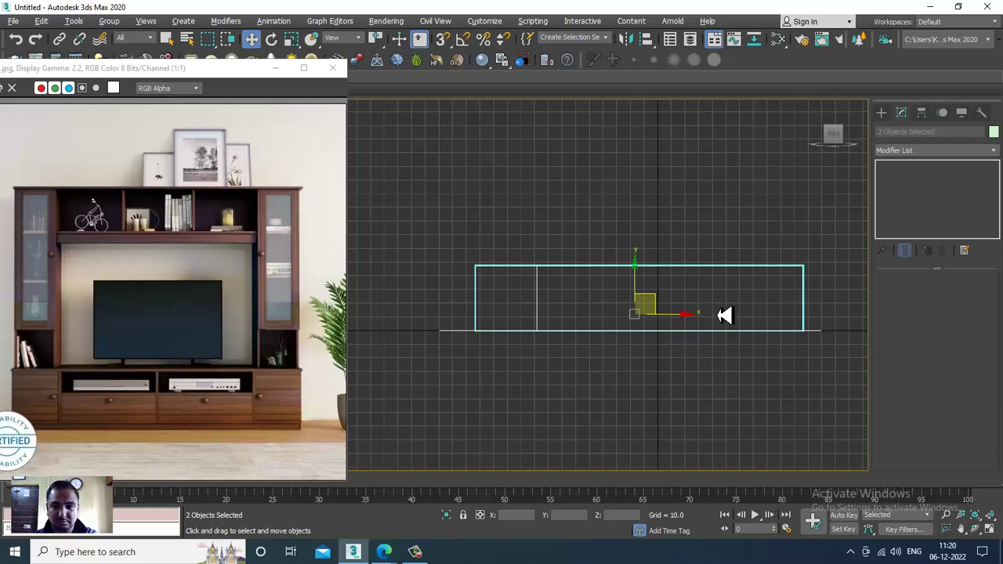
- Connect the long edges again and slide the new edge toward the right end
left_click_drag(681, 212, 749, 432)
left_click(732, 276)
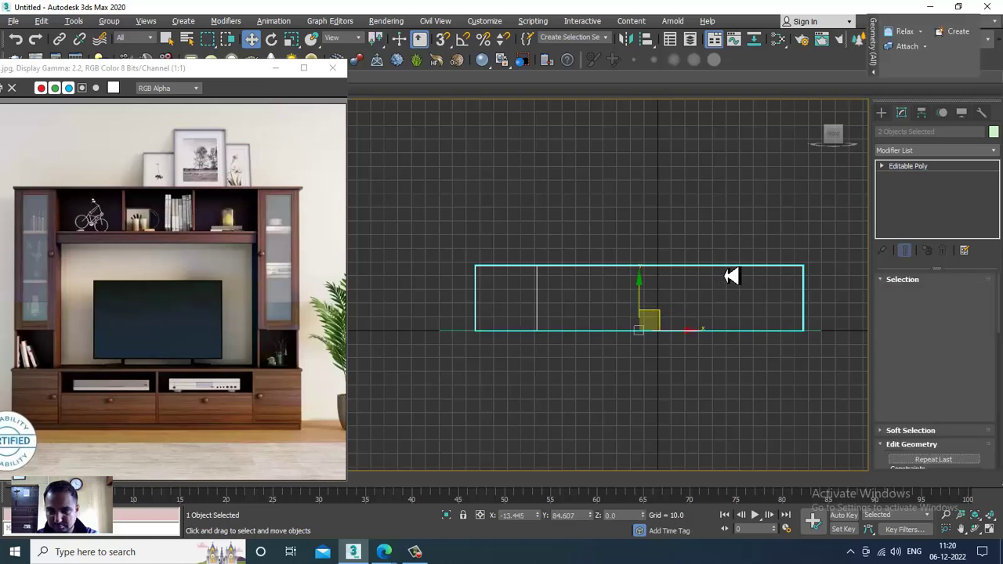
scroll(948, 400, "down", 2)
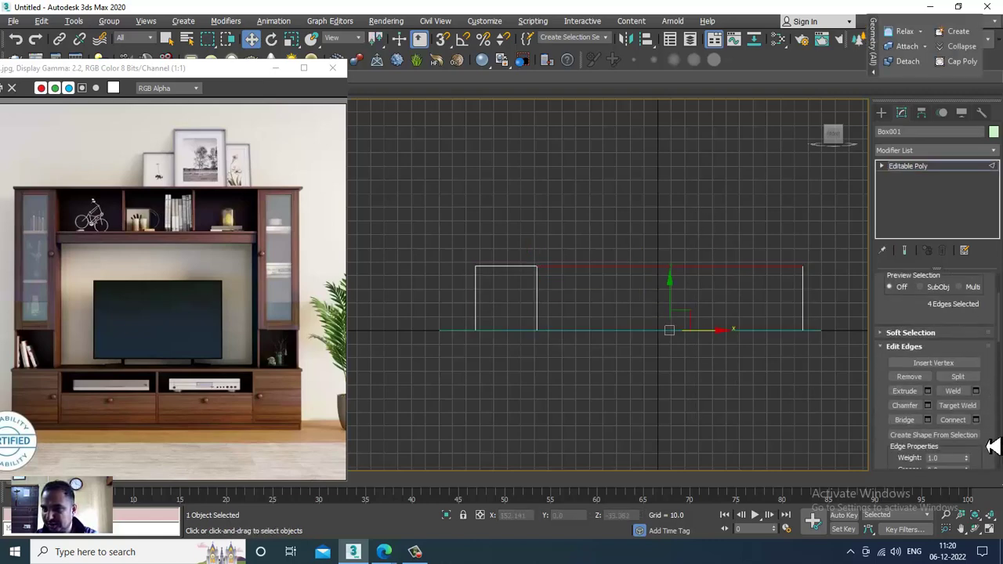
left_click(976, 420)
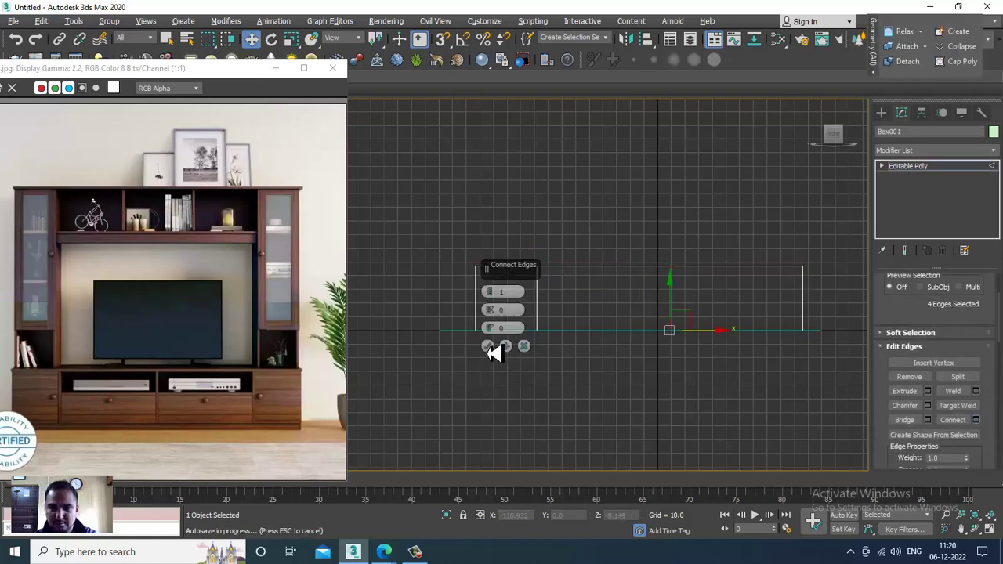
left_click(488, 347)
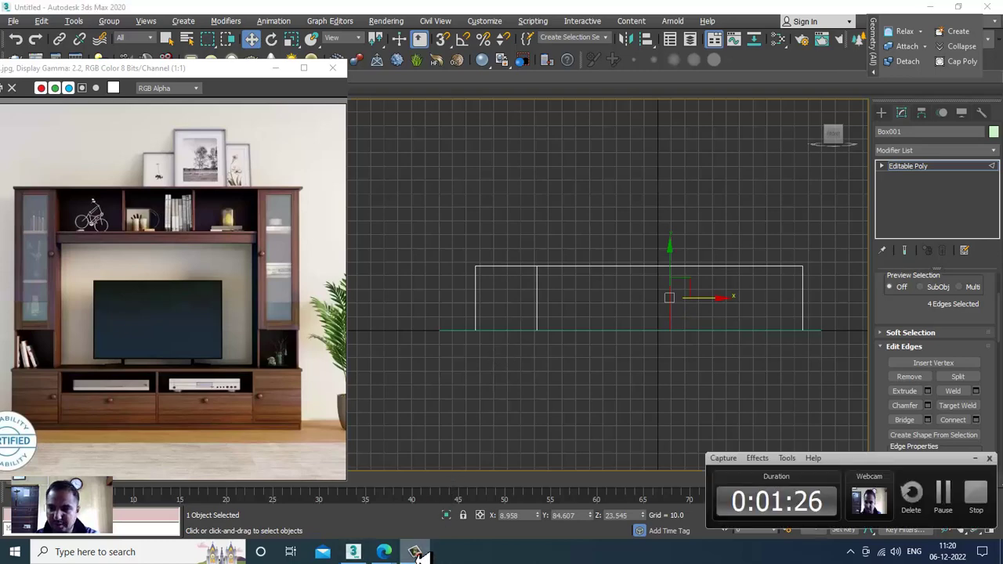
left_click_drag(718, 310, 773, 314)
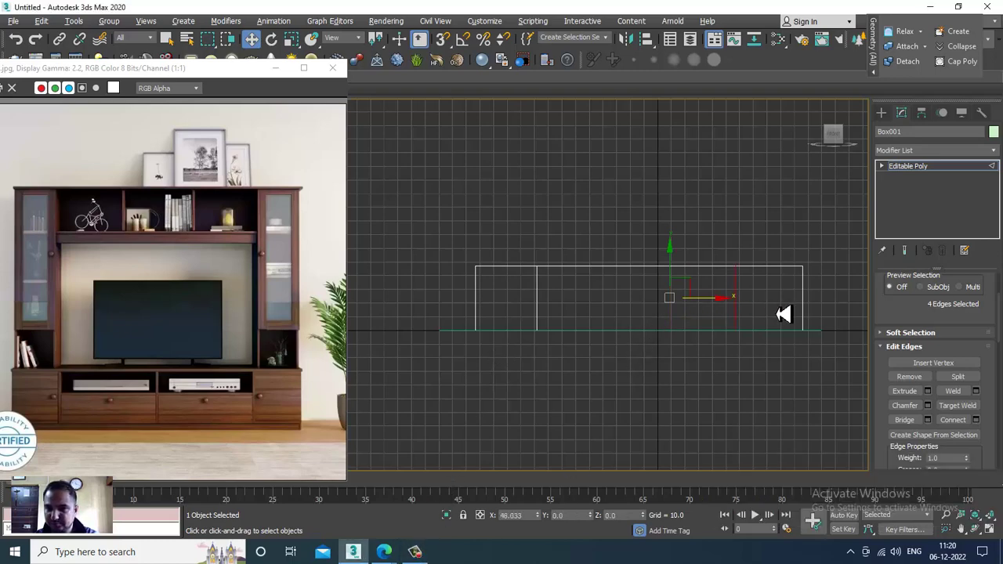
scroll(728, 340, "down", 2)
scroll(698, 324, "up", 2)
- Move the left-end vertices further left to stretch the box
key("1")
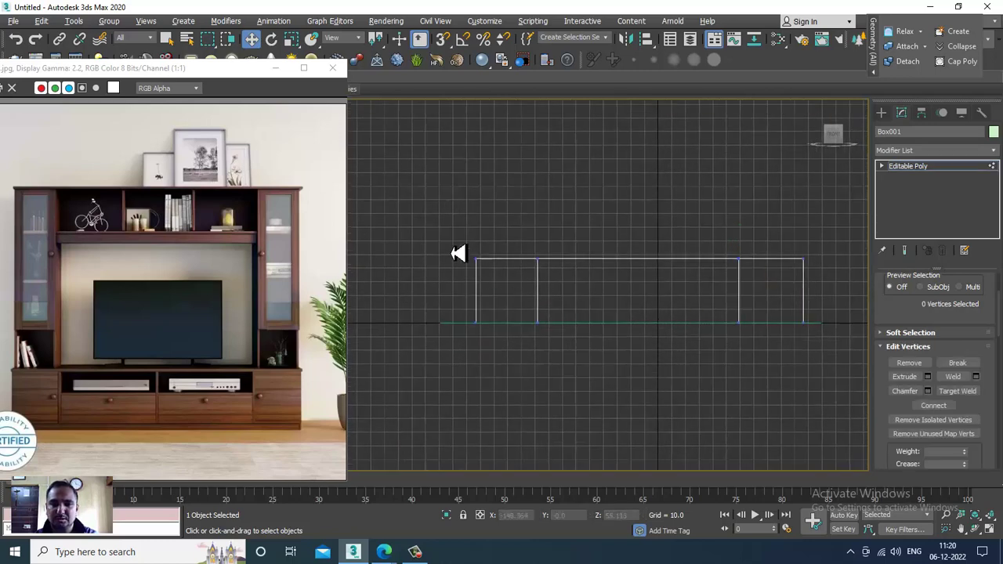
left_click_drag(442, 217, 600, 365)
left_click_drag(555, 299, 524, 305)
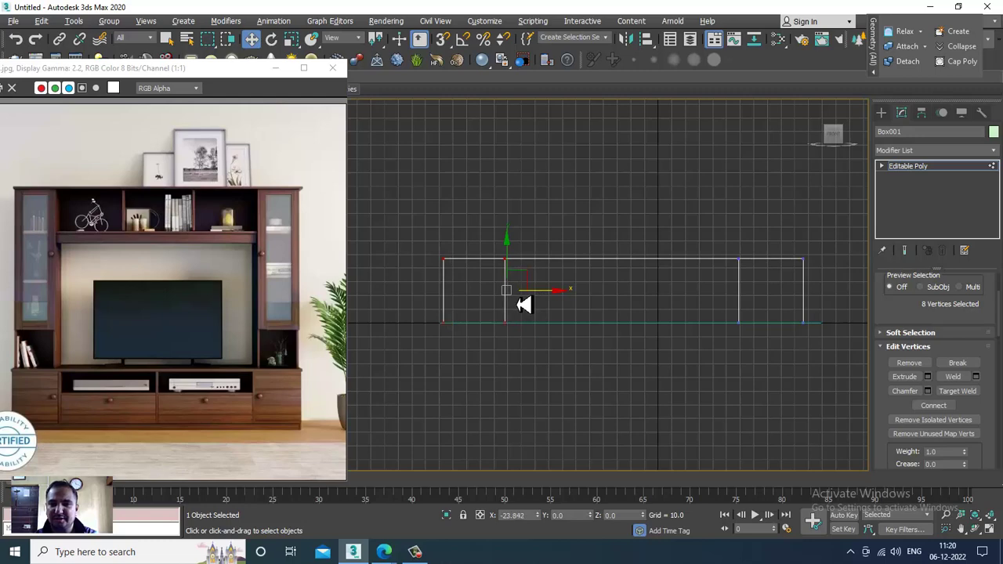
- Connect the middle section's edges with two pinched segments
key("2")
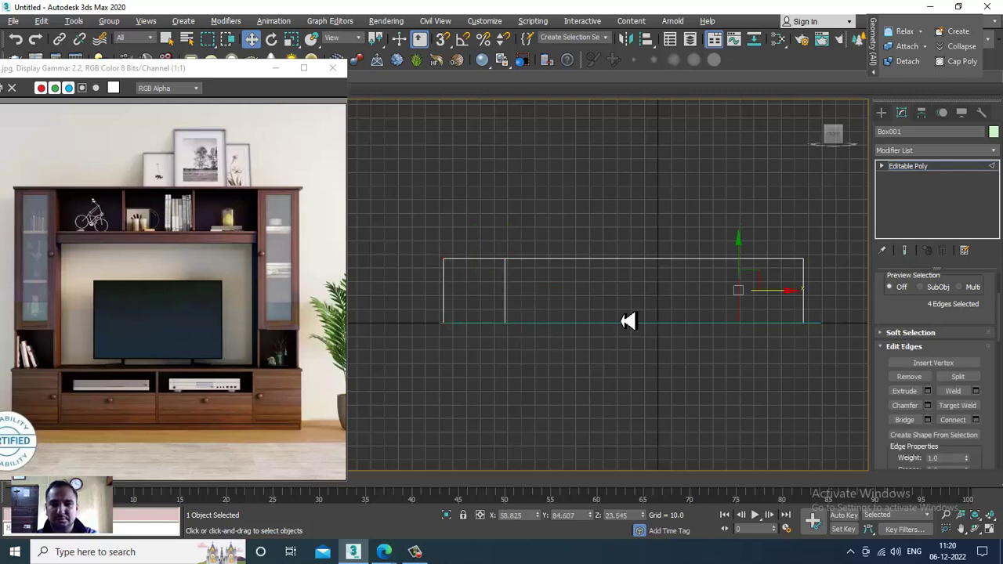
left_click_drag(610, 228, 633, 365)
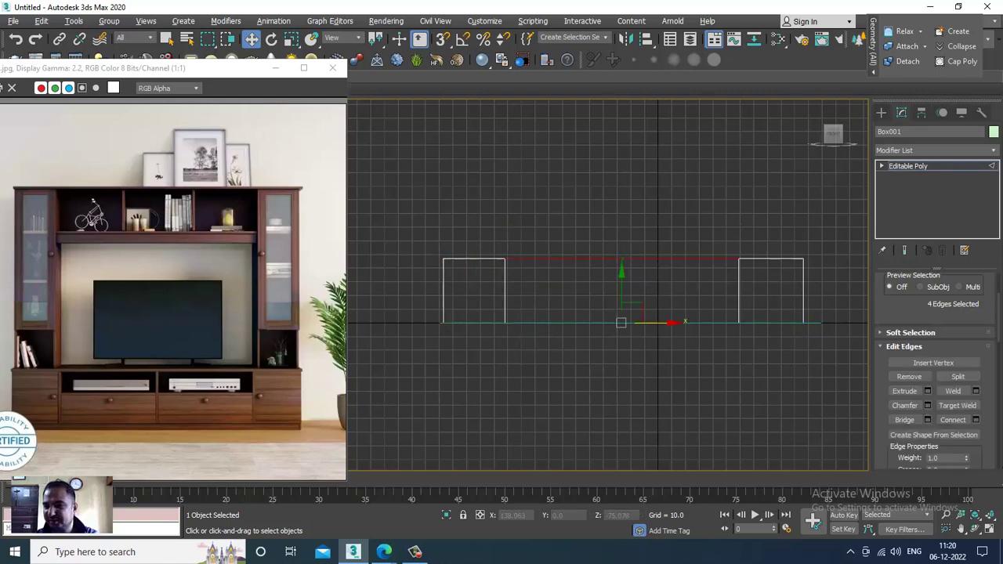
left_click(976, 420)
mouse_move(499, 293)
left_mouse_down()
mouse_move(500, 283)
mouse_move(490, 333)
left_mouse_up()
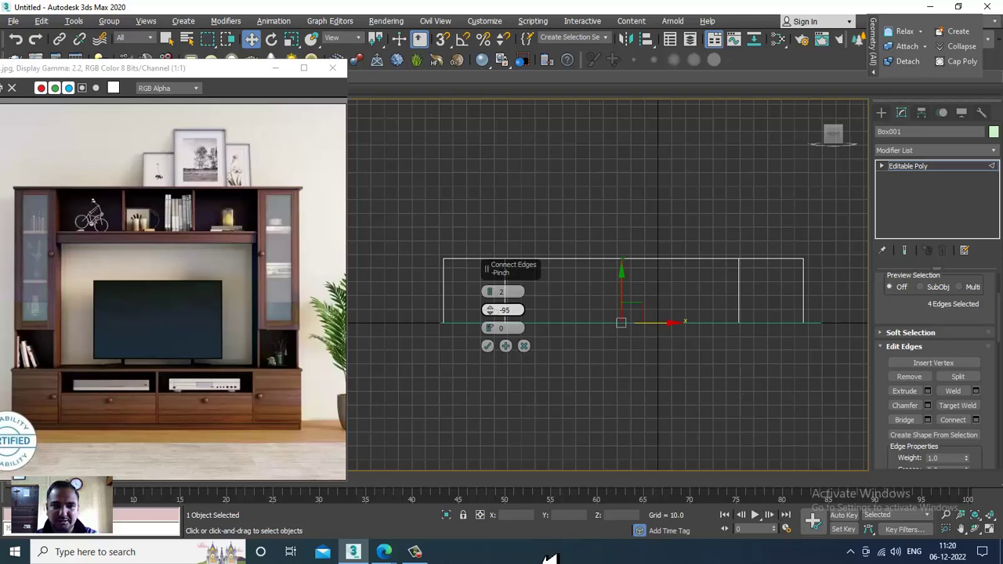
left_click(488, 346)
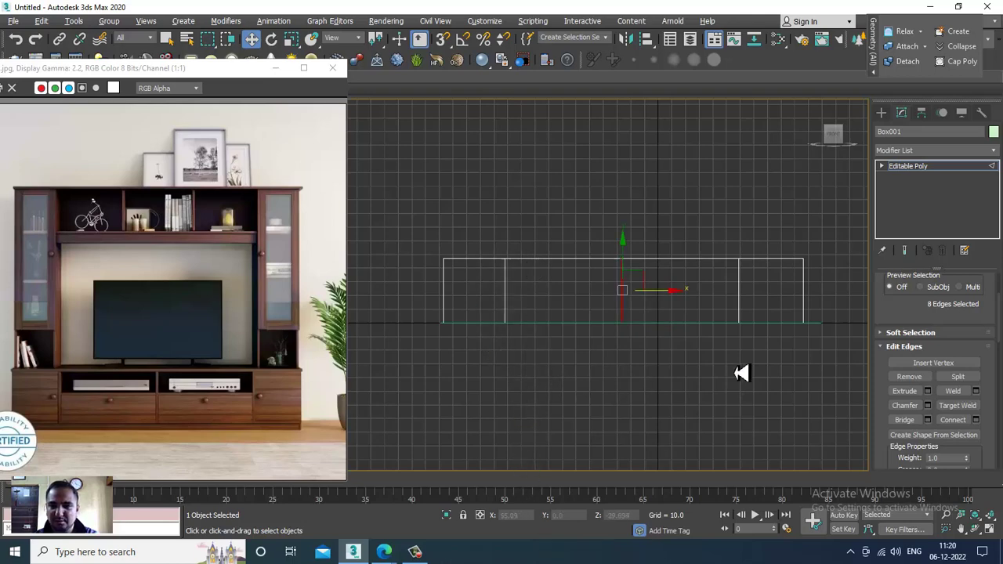
scroll(570, 277, "up", 2)
scroll(576, 266, "up", 1)
- Maximize the Front viewport and expand the Modeling ribbon to its full toolset
key("alt+w")
key("alt+w")
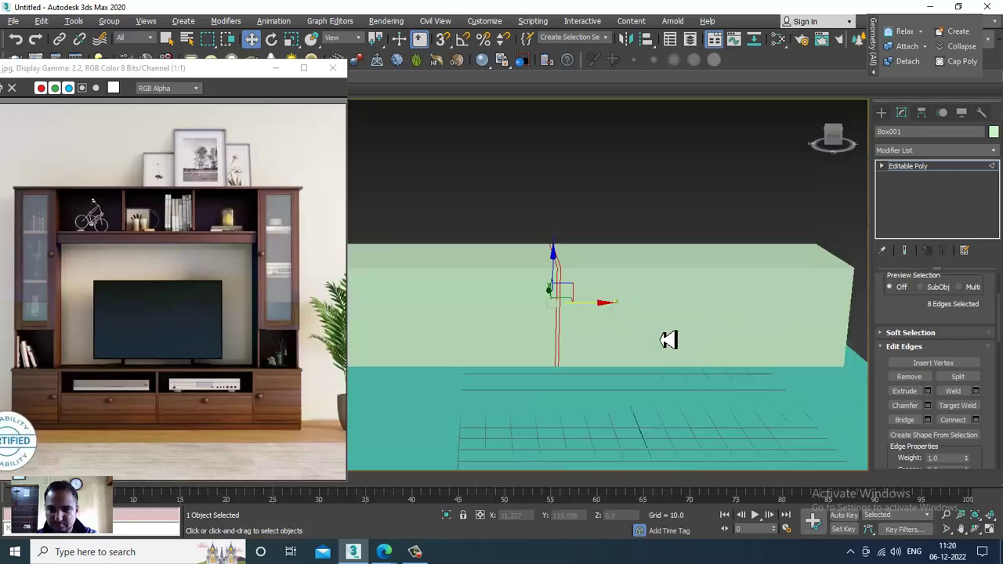
scroll(678, 302, "down", 3)
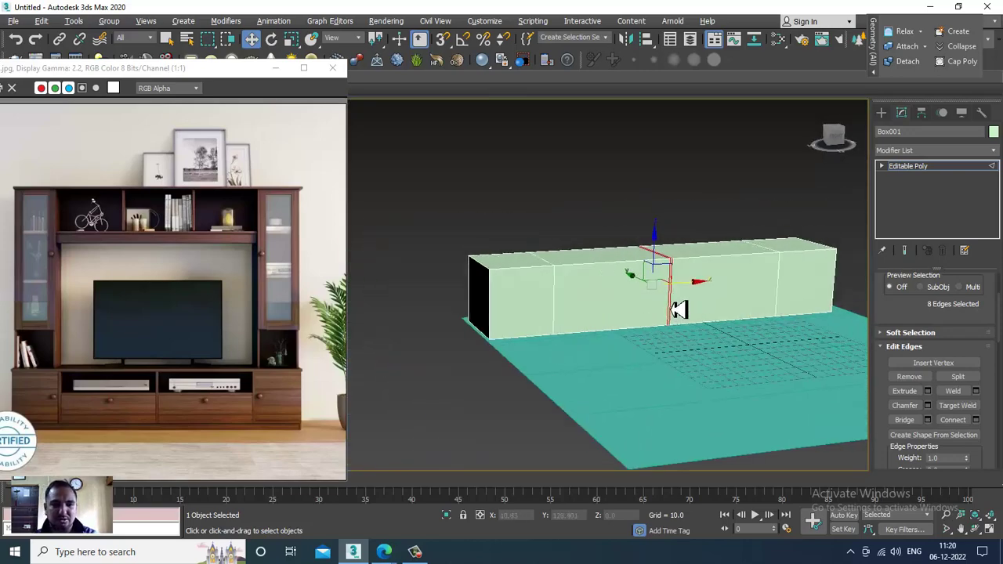
key("alt+w")
key("alt+w")
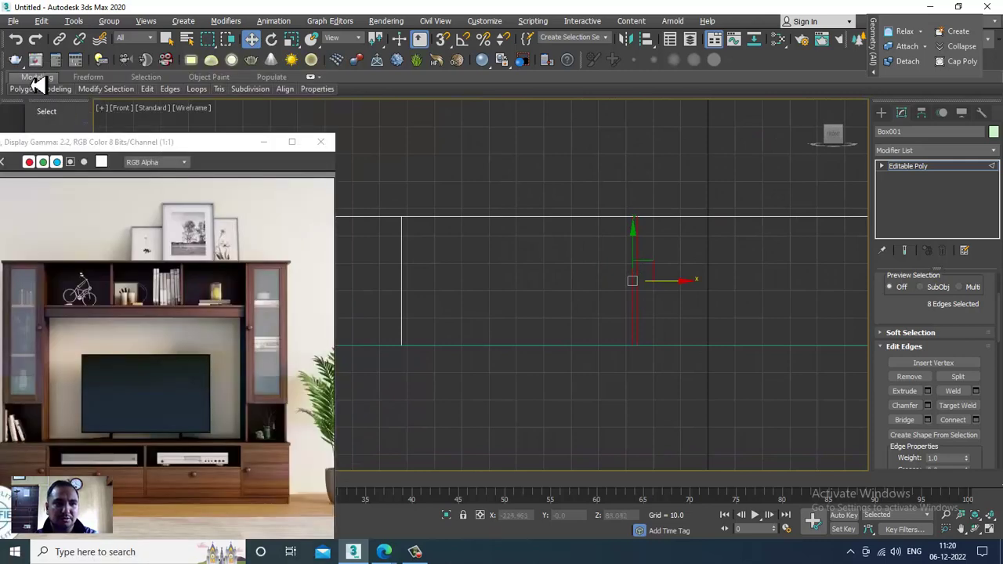
double_click(36, 79)
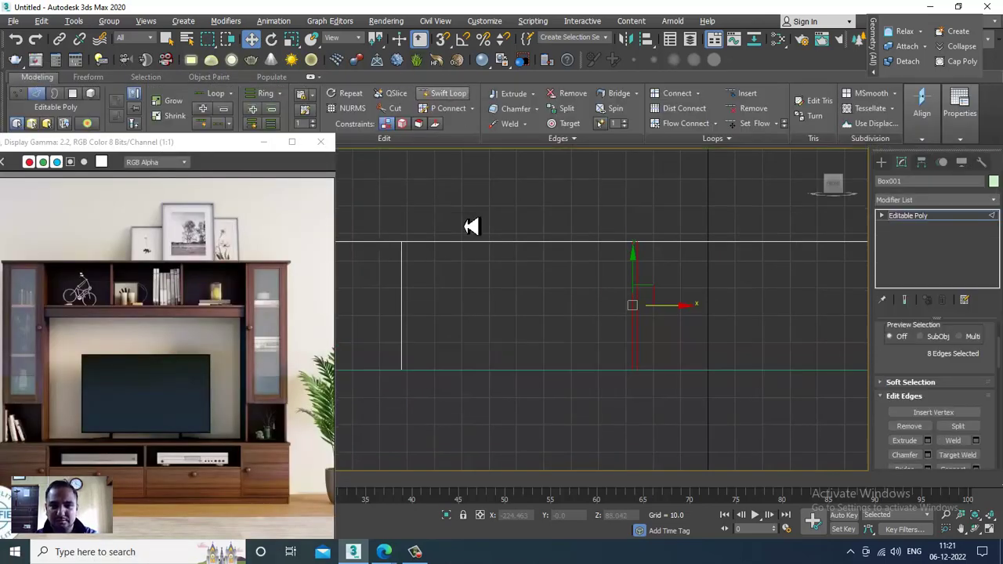
middle_click_drag(484, 331, 638, 278)
scroll(512, 332, "up", 2)
scroll(531, 381, "down", 2)
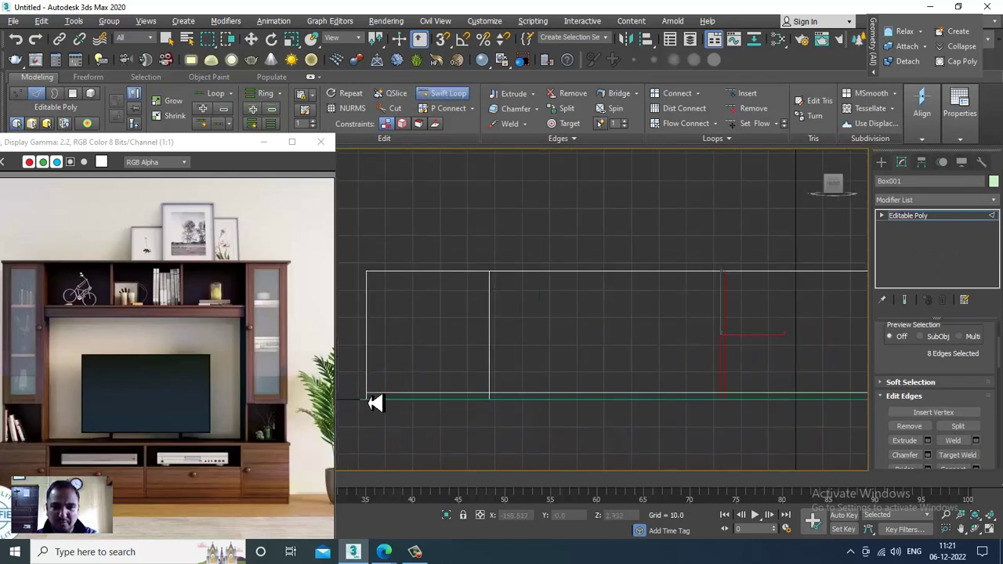
- Add a horizontal edge loop just above the box's base
left_click(373, 402)
key("w")
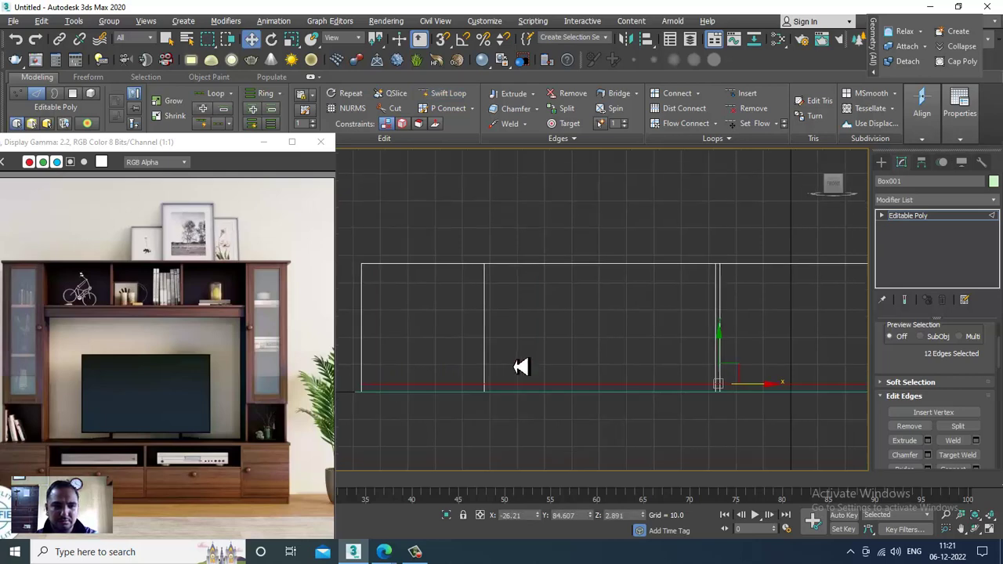
scroll(520, 365, "down", 2)
key("alt+w")
middle_click(829, 392)
key("alt+w")
scroll(618, 352, "up", 3)
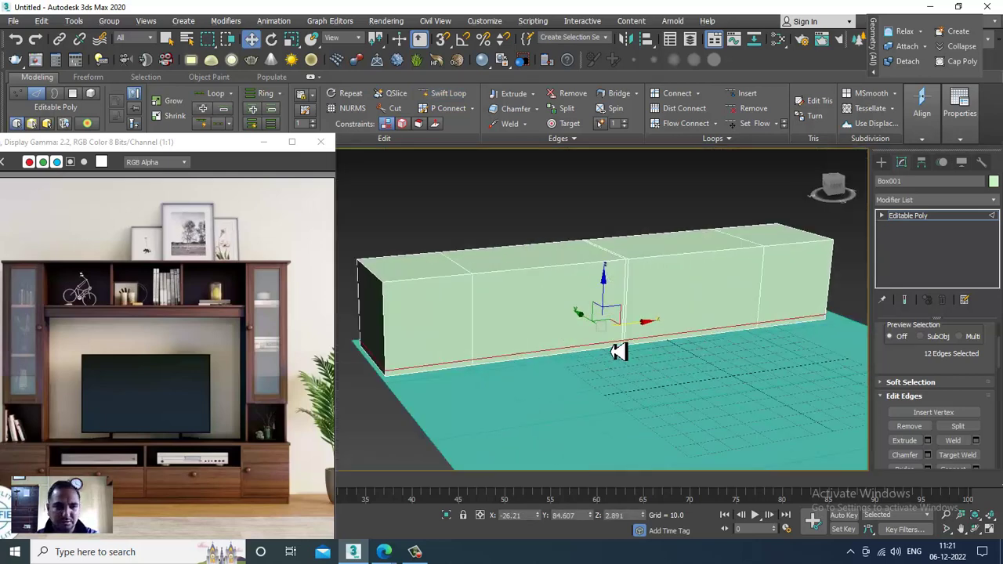
mouse_move(625, 351)
middle_mouse_down("alt")
mouse_move(634, 329)
mouse_move(596, 334)
middle_mouse_up("alt")
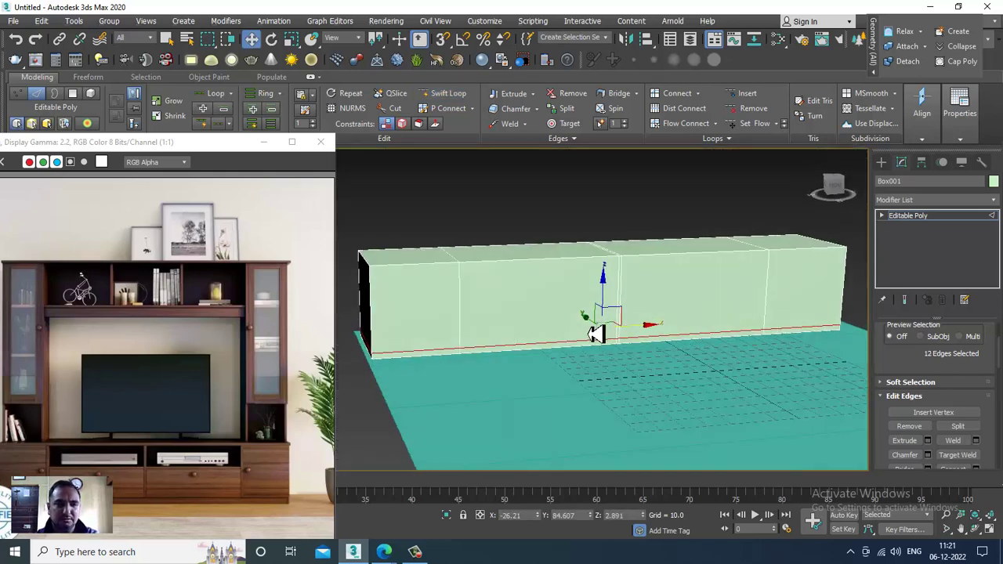
- Inset the left end face with a small border
key("4")
left_click(441, 308)
middle_click_drag(552, 321, 683, 294, "alt")
scroll(667, 309, "up", 3)
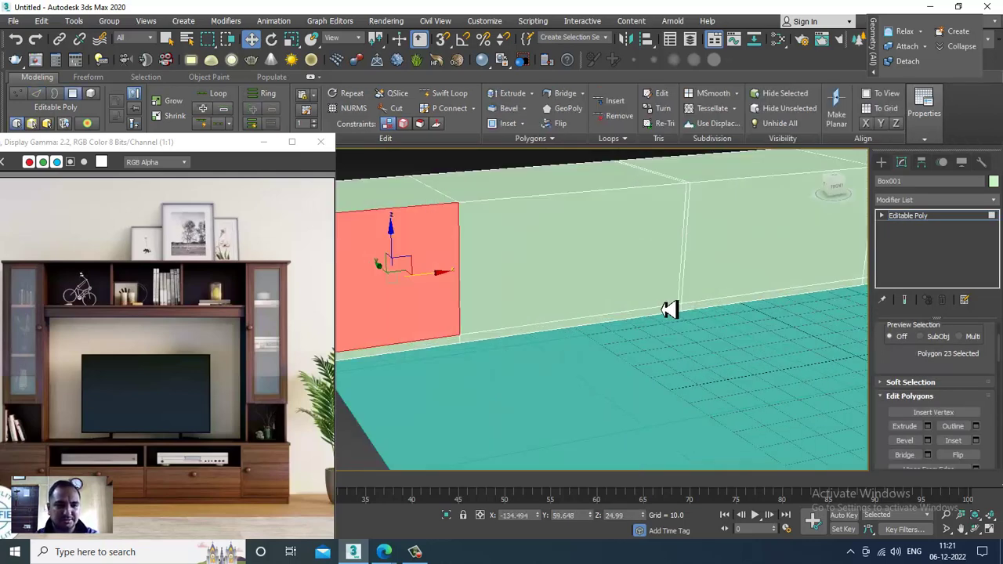
left_click(976, 440)
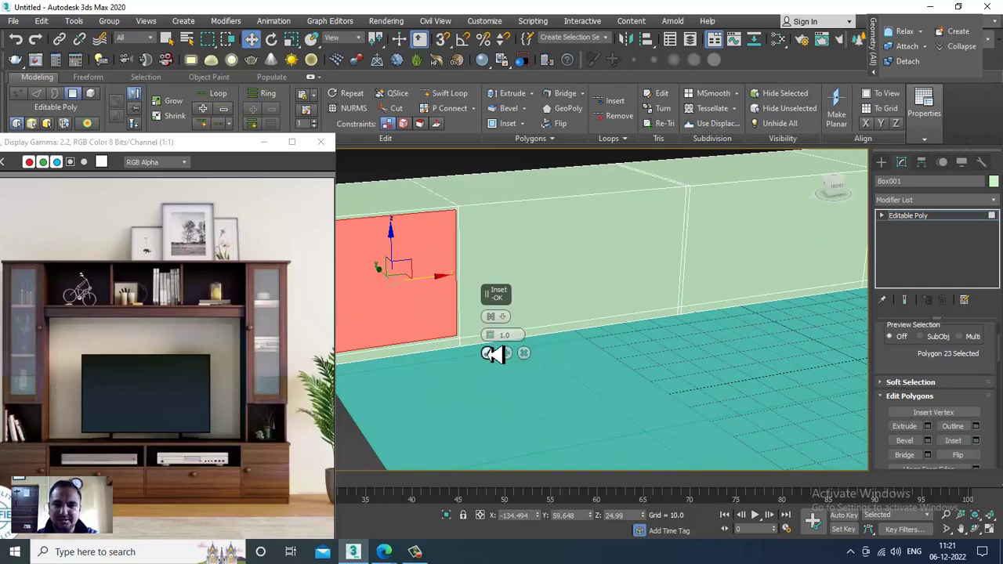
left_click_drag(508, 337, 496, 345)
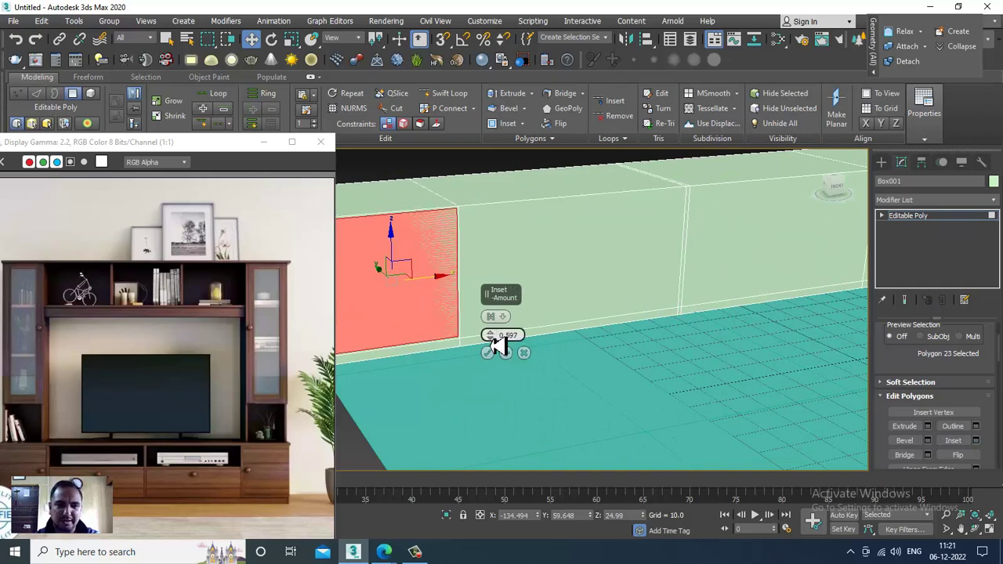
left_click(489, 353)
mouse_move(575, 316)
middle_mouse_down("alt")
mouse_move(690, 316)
mouse_move(666, 305)
mouse_move(619, 329)
middle_mouse_up("alt")
key("alt+w")
key("alt+w")
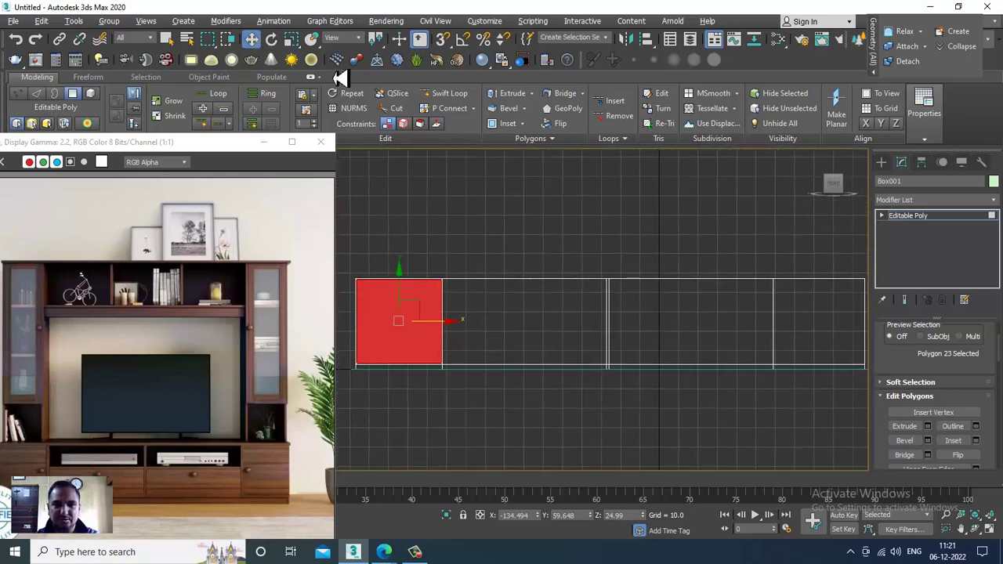
- Add a Swift Loop across the box's mid height in the Front view
left_click(443, 93)
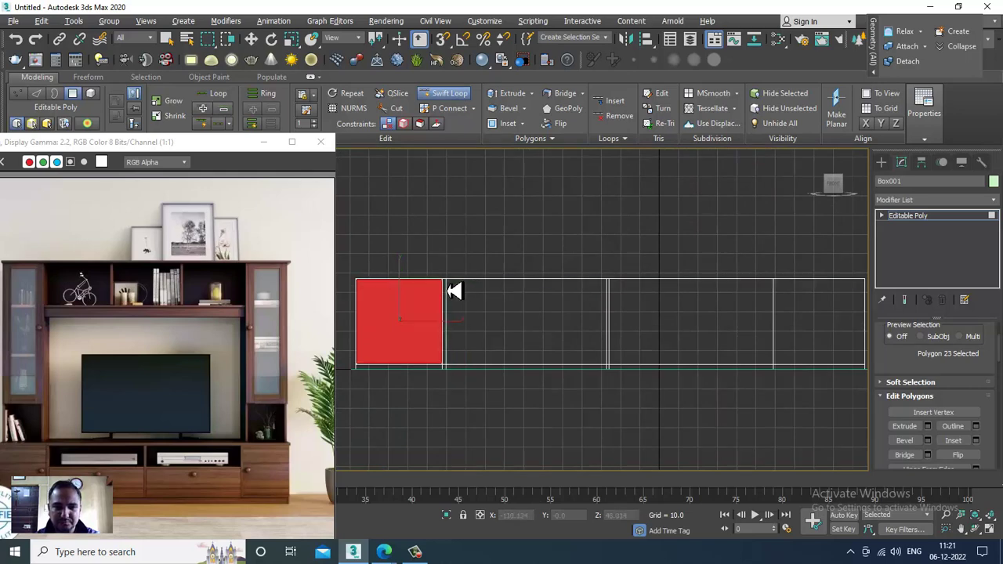
left_click(619, 335)
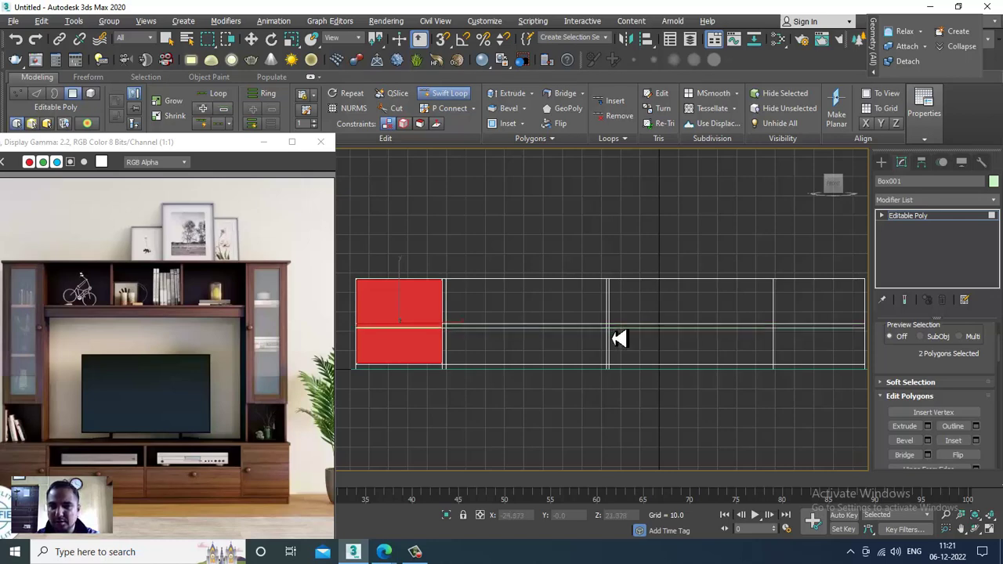
middle_click_drag(766, 337, 661, 354)
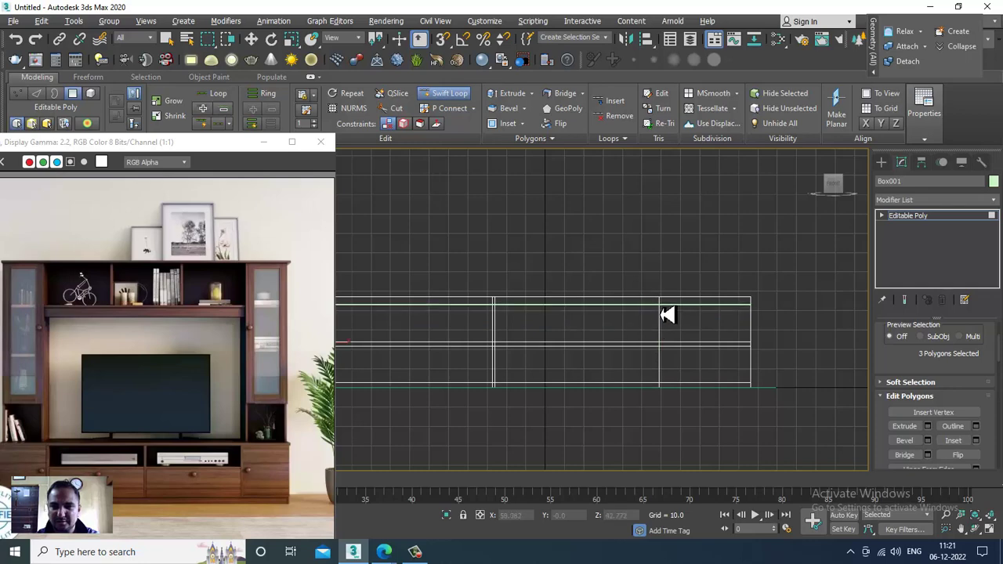
mouse_move(668, 312)
middle_mouse_down()
mouse_move(855, 329)
mouse_move(589, 321)
middle_mouse_up()
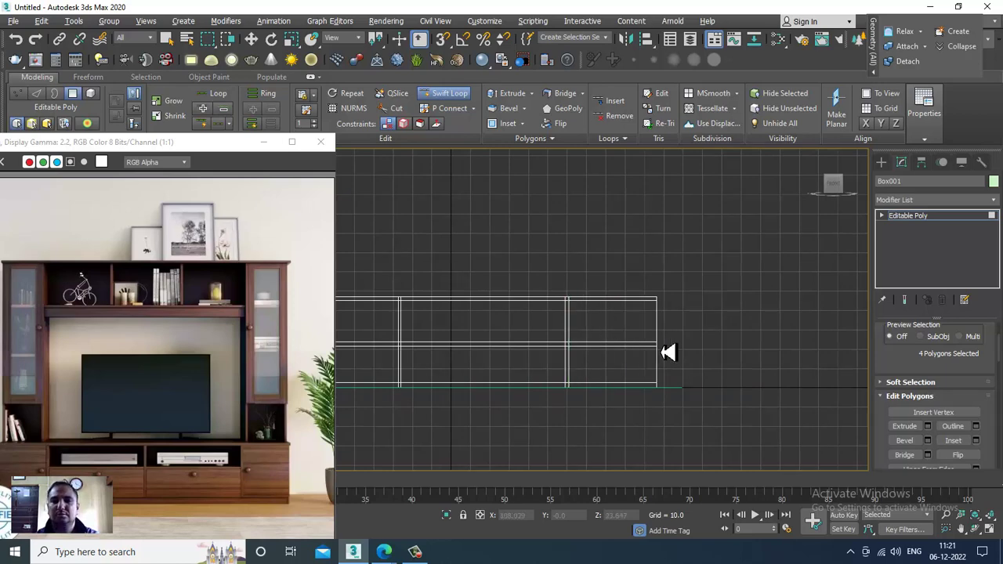
key("w")
key("alt+w")
key("alt+w")
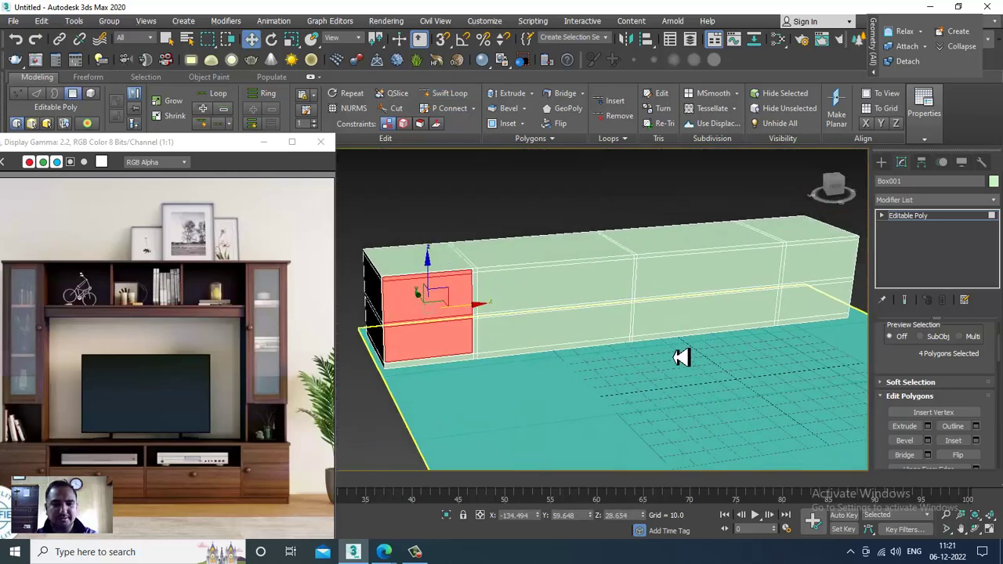
- Select the two upper-middle front polygons in the Perspective view
key("4")
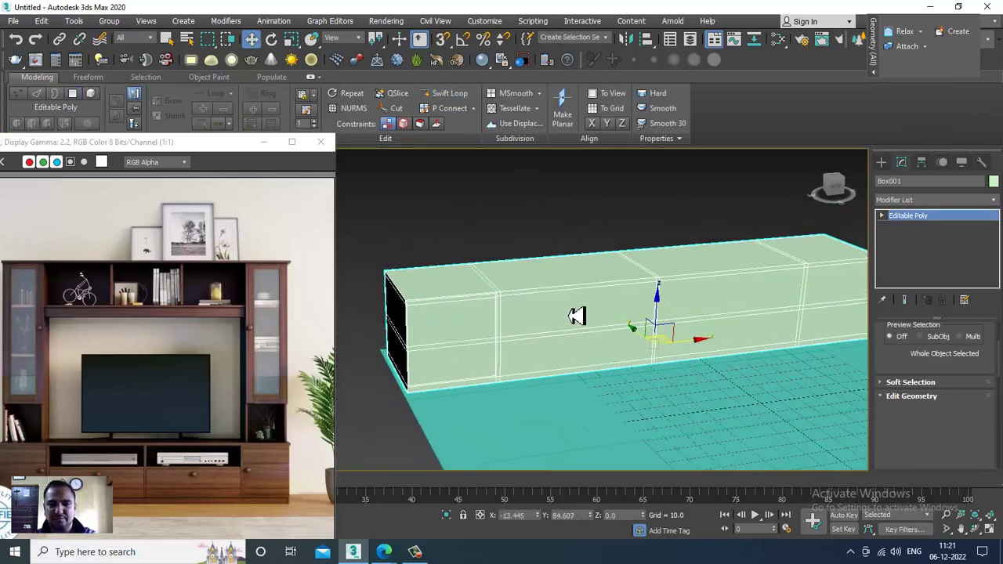
key("4")
left_click(595, 316)
left_click(767, 300, "ctrl")
middle_click_drag(766, 300, 698, 313, "alt")
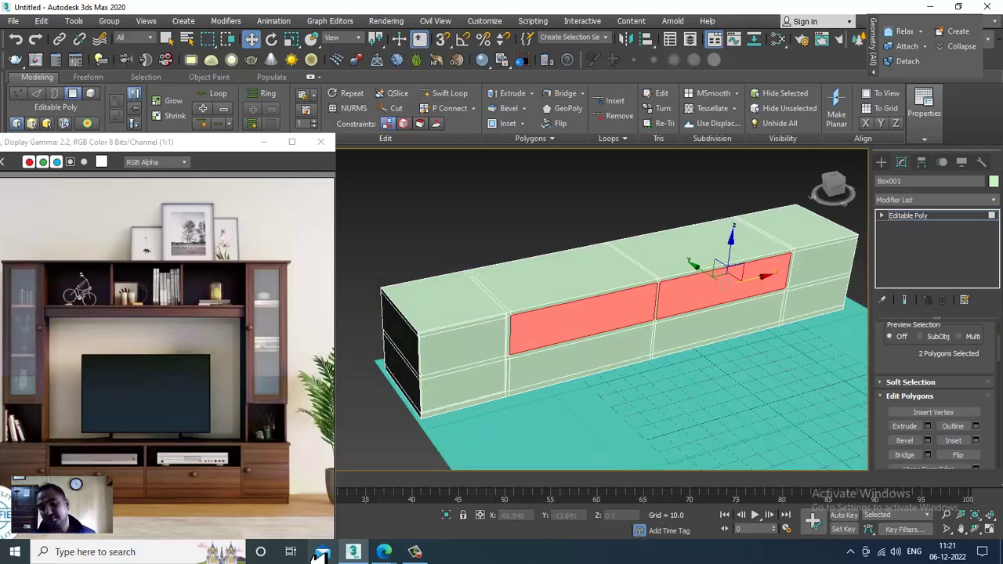
- Extrude the two selected polygons inward to about -46.4, forming open recesses
left_click(415, 552)
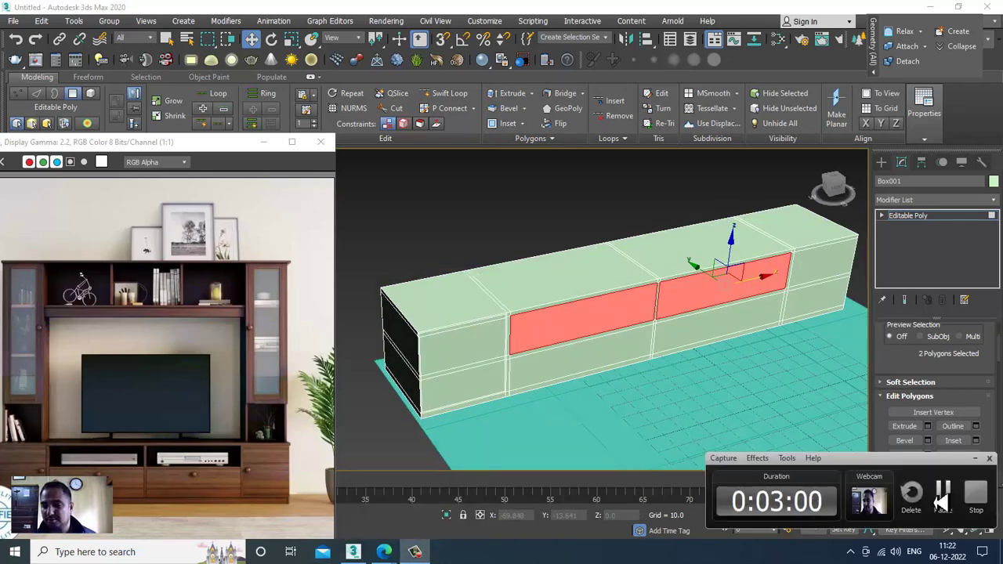
left_click(958, 502)
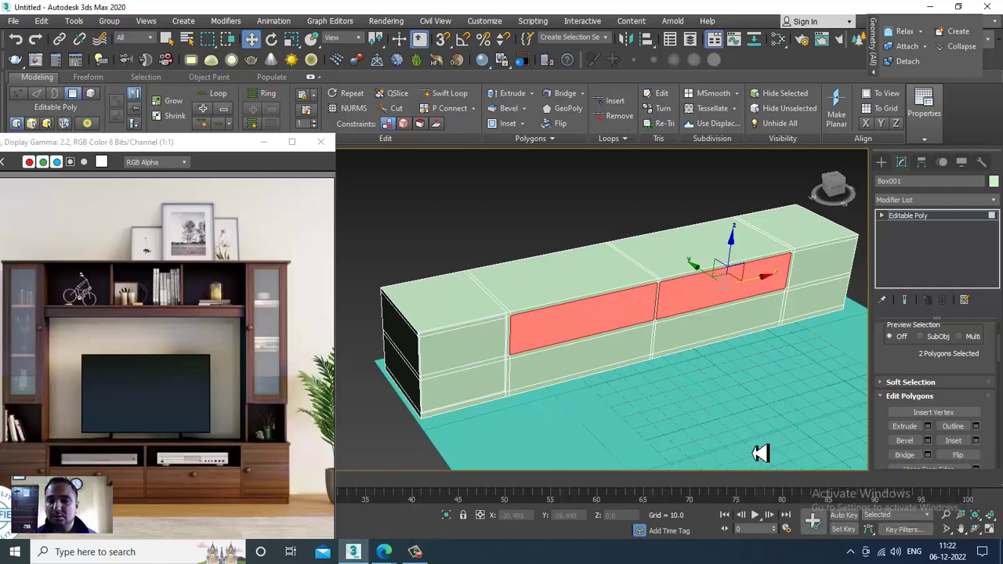
left_click(928, 427)
middle_click_drag(582, 269, 657, 197, "alt")
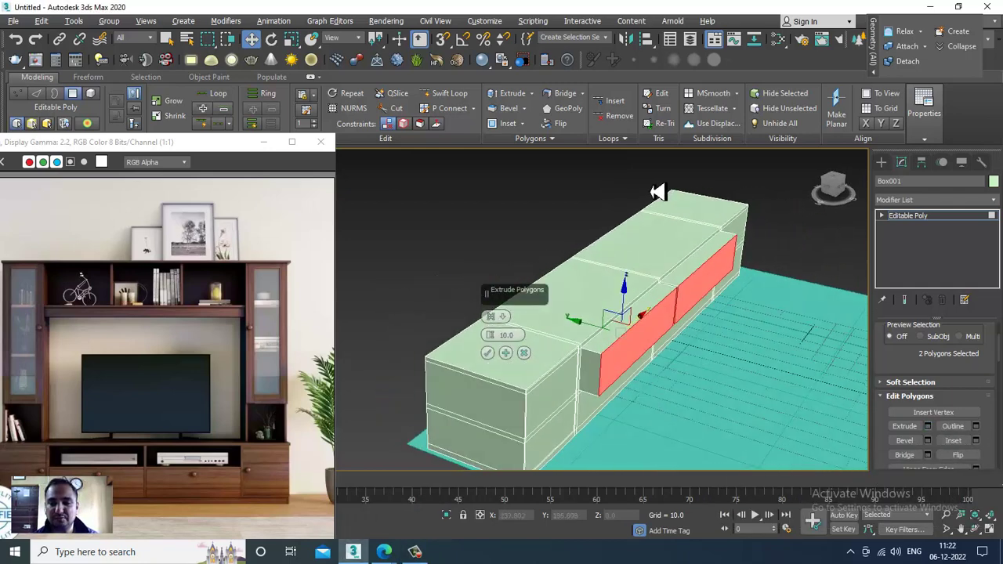
key("F3")
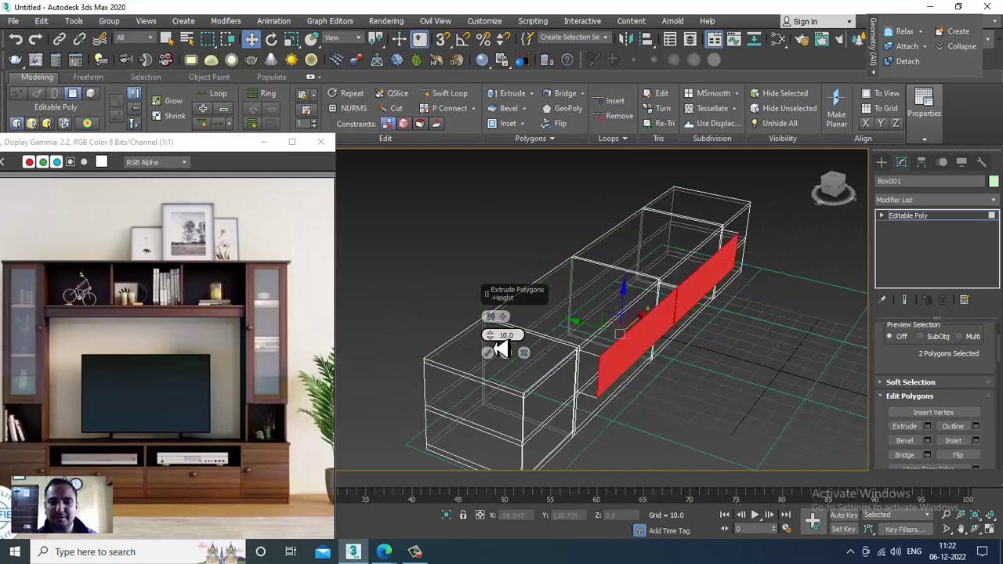
left_click_drag(493, 345, 580, 47)
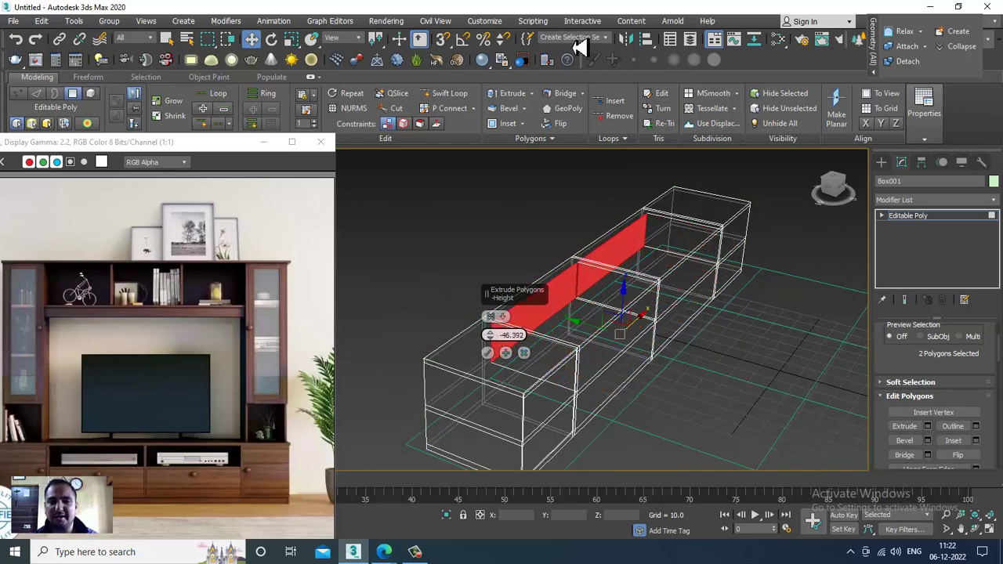
left_click(488, 352)
left_click(463, 220)
mouse_move(463, 220)
middle_mouse_down("alt")
mouse_move(601, 246)
mouse_move(586, 250)
middle_mouse_up("alt")
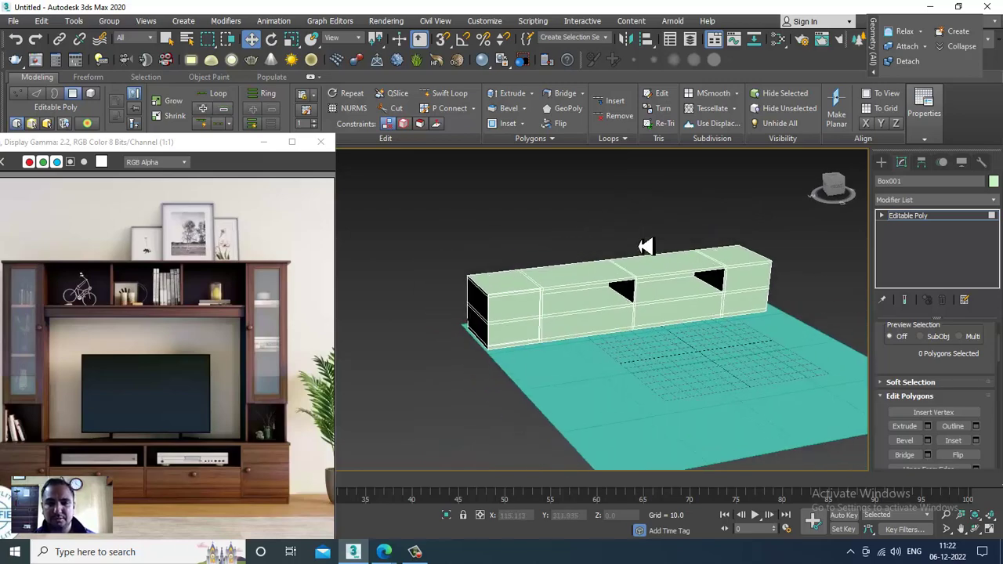
mouse_move(646, 247)
middle_mouse_down("alt")
mouse_move(707, 313)
mouse_move(714, 347)
middle_mouse_up("alt")
scroll(610, 349, "up", 5)
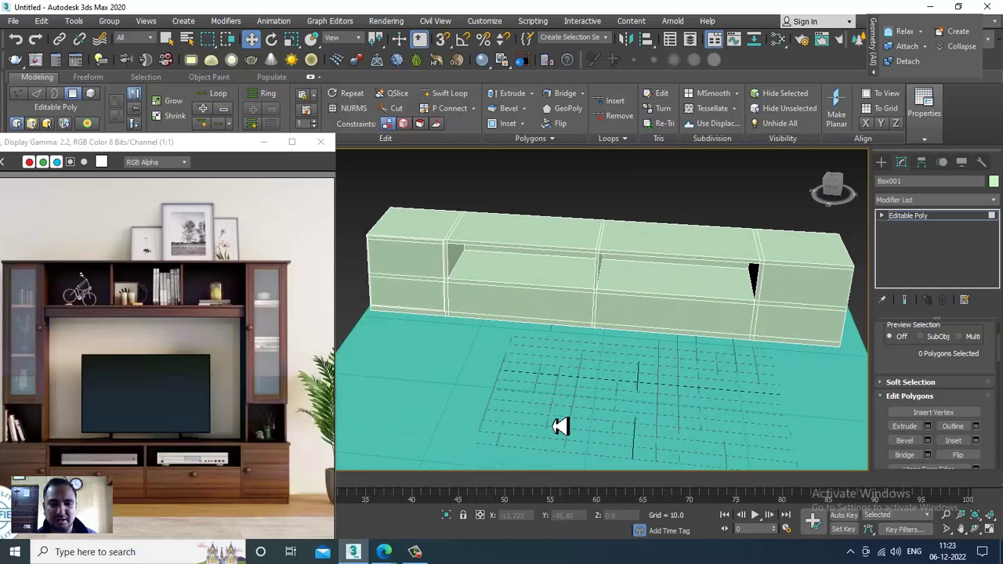
mouse_move(602, 312)
middle_mouse_down("alt")
mouse_move(656, 321)
mouse_move(560, 287)
mouse_move(608, 293)
mouse_move(563, 309)
middle_mouse_up("alt")
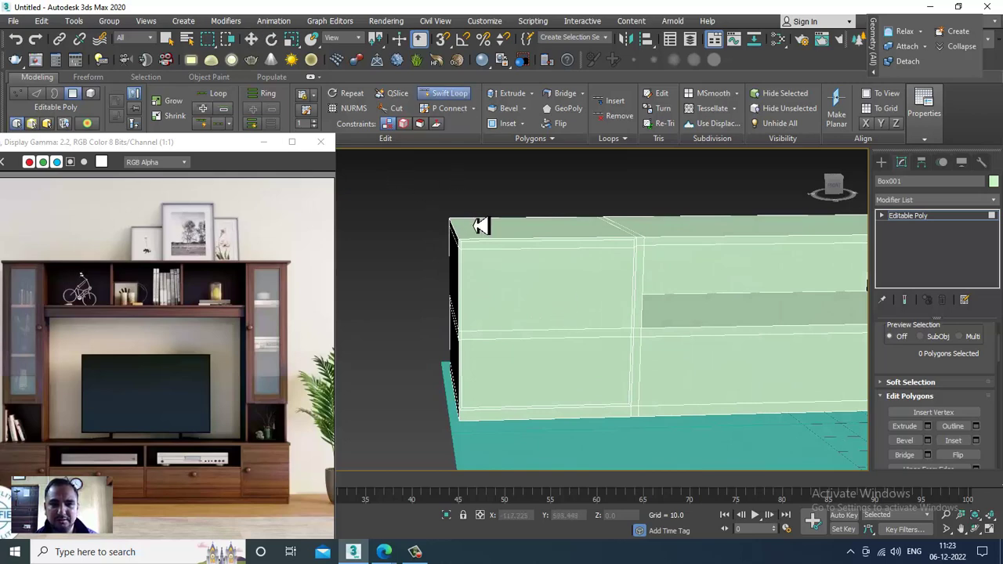
- Scale the left-end vertex columns together horizontally in the Front view
key("alt+w")
key("alt+w")
scroll(544, 294, "up", 3)
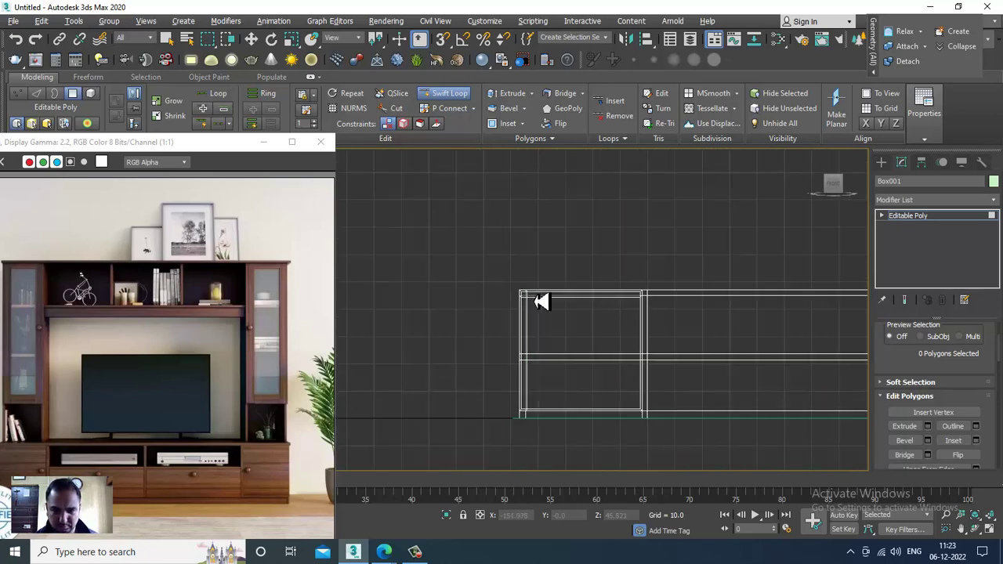
middle_click_drag(540, 298, 538, 242)
key("w")
key("1")
left_click_drag(549, 187, 513, 392)
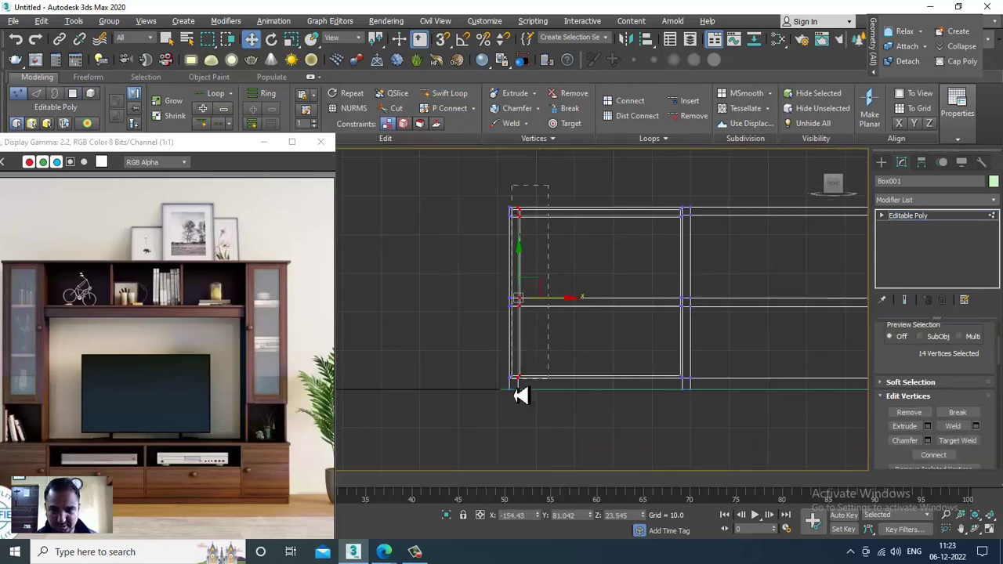
key("r")
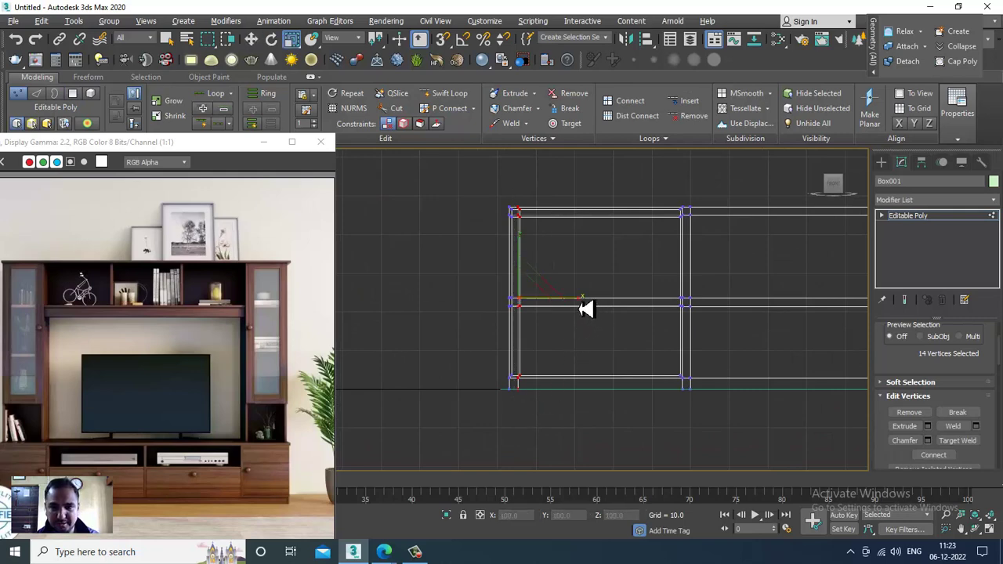
left_click_drag(580, 299, 370, 274)
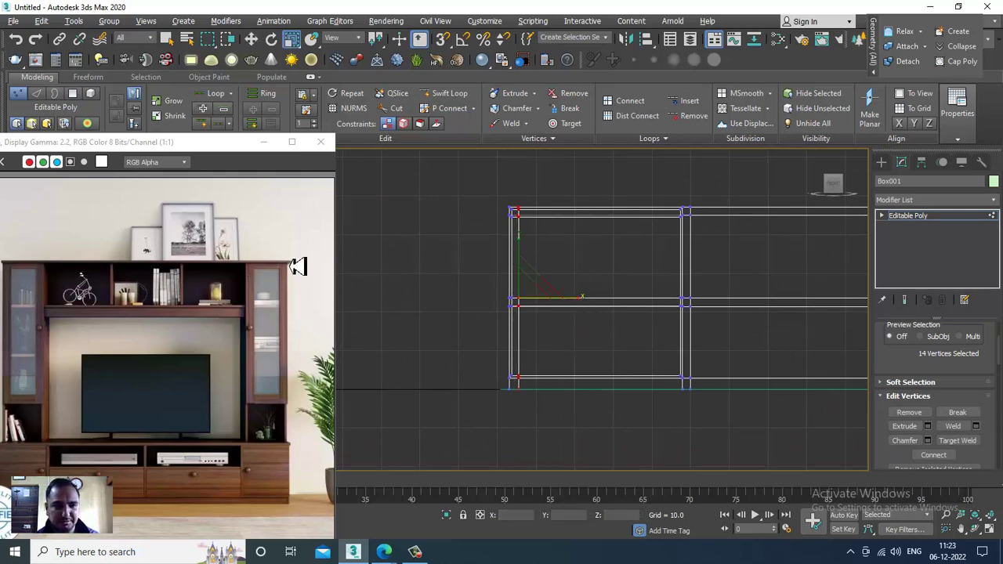
- Add a Swift Loop close to the unit's right end
mouse_move(672, 360)
middle_mouse_down()
mouse_move(600, 340)
mouse_move(729, 359)
mouse_move(486, 342)
middle_mouse_up()
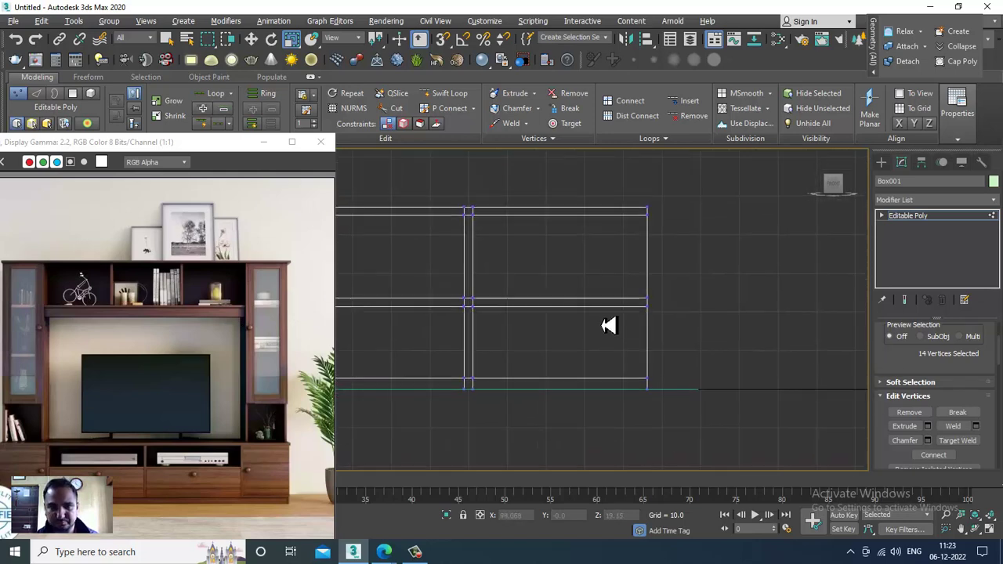
left_click(455, 97)
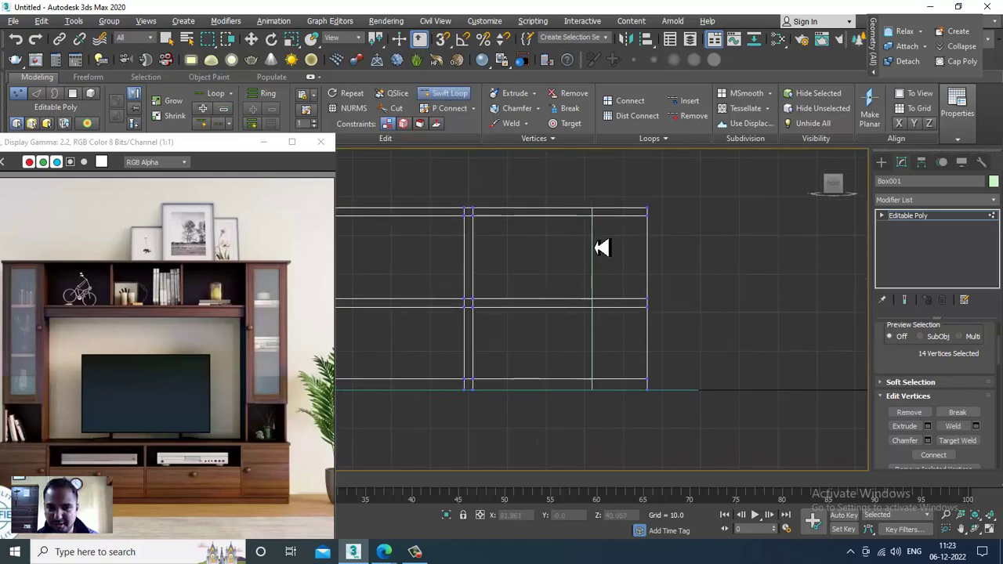
left_click(644, 221)
right_click(694, 284)
key("alt+w")
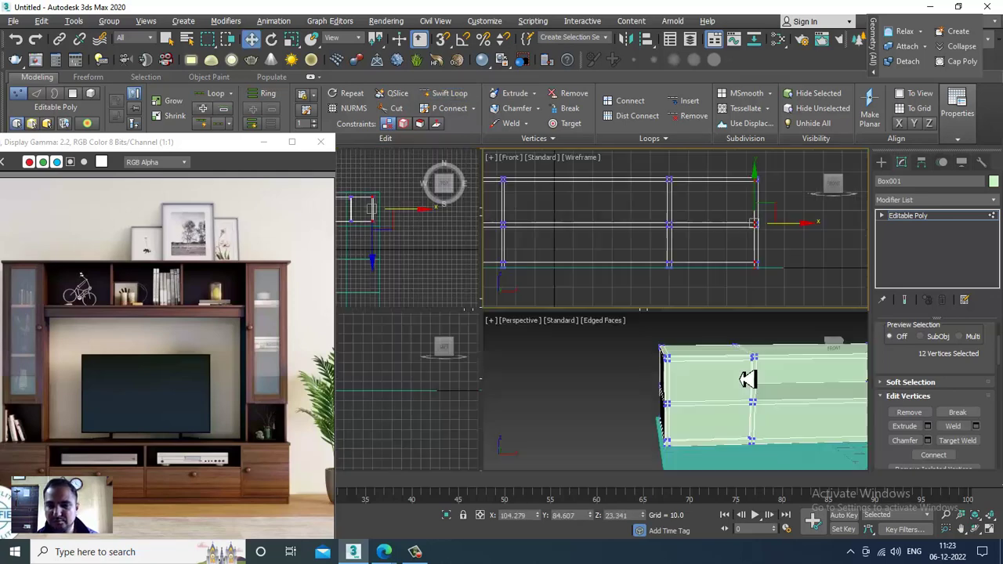
right_click(753, 381)
key("alt+w")
- Select the thin left-end strip and the top faces above the recesses
middle_click_drag(731, 374, 635, 280)
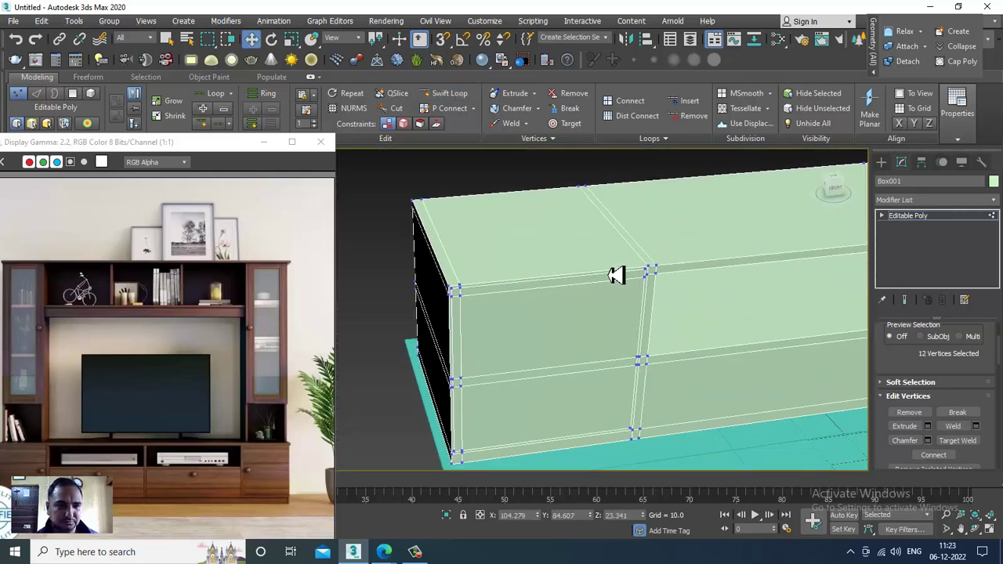
scroll(616, 274, "down", 2)
scroll(596, 294, "down", 2)
scroll(602, 282, "down", 1)
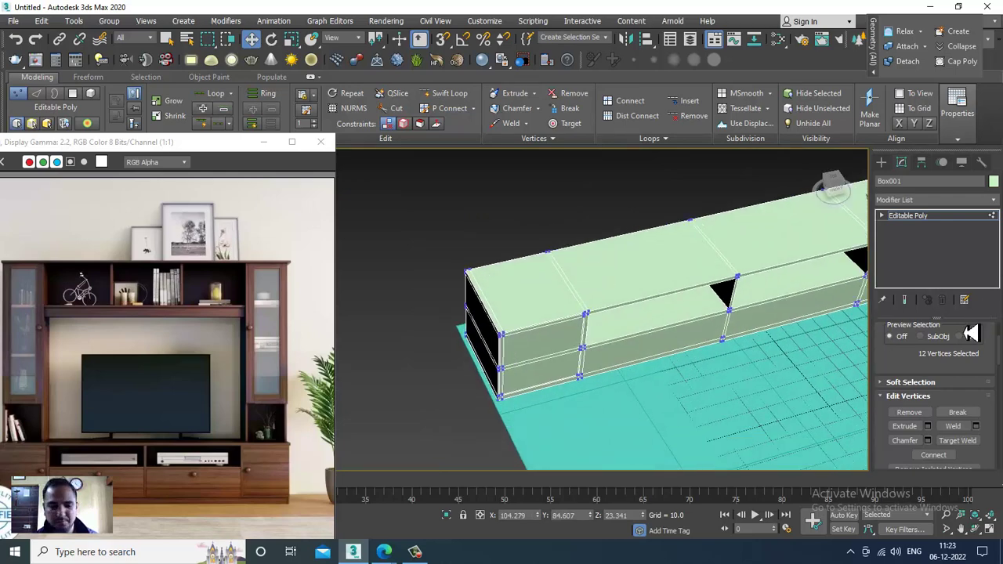
key("4")
scroll(522, 325, "up", 3)
left_click(490, 345)
left_click(611, 310, "ctrl")
left_click(698, 291, "ctrl")
mouse_move(717, 282)
middle_mouse_down()
mouse_move(794, 251)
mouse_move(632, 282)
middle_mouse_up()
- Select all the unit's top faces, including the thin top edge strips
scroll(600, 280, "down", 2)
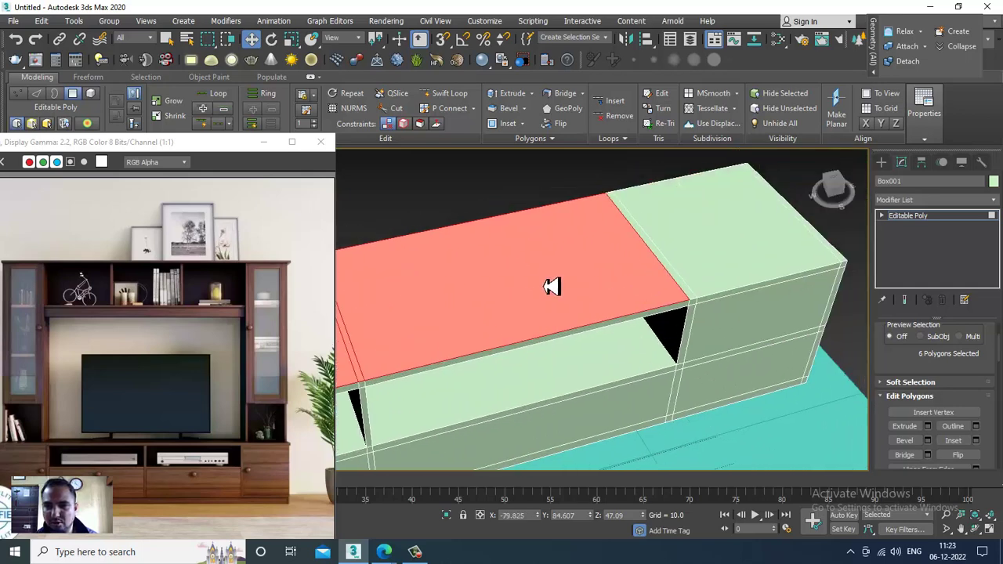
scroll(549, 287, "up", 2)
left_click(690, 276, "ctrl")
left_click(720, 259, "ctrl")
scroll(795, 284, "down", 3)
mouse_move(795, 285)
middle_mouse_down("alt")
mouse_move(795, 308)
mouse_move(740, 154)
middle_mouse_up("alt")
left_click(647, 237, "ctrl")
scroll(648, 238, "down", 2)
mouse_move(648, 240)
middle_mouse_down()
mouse_move(627, 226)
mouse_move(722, 327)
middle_mouse_up()
- Extrude the selected top faces by about 1.27 to form a thin slab
left_click(927, 426)
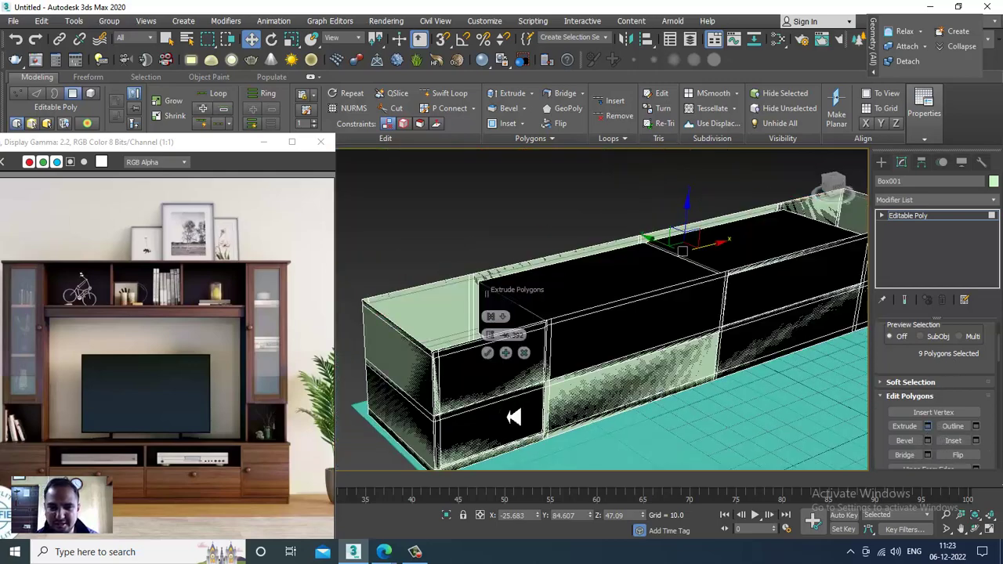
left_click_drag(490, 335, 502, 251)
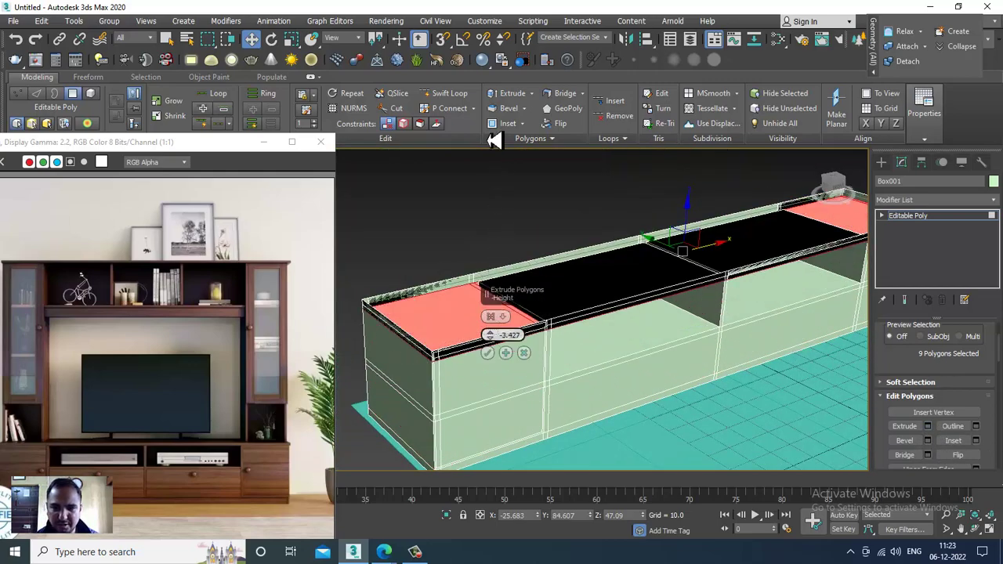
left_click_drag(488, 123, 486, 121)
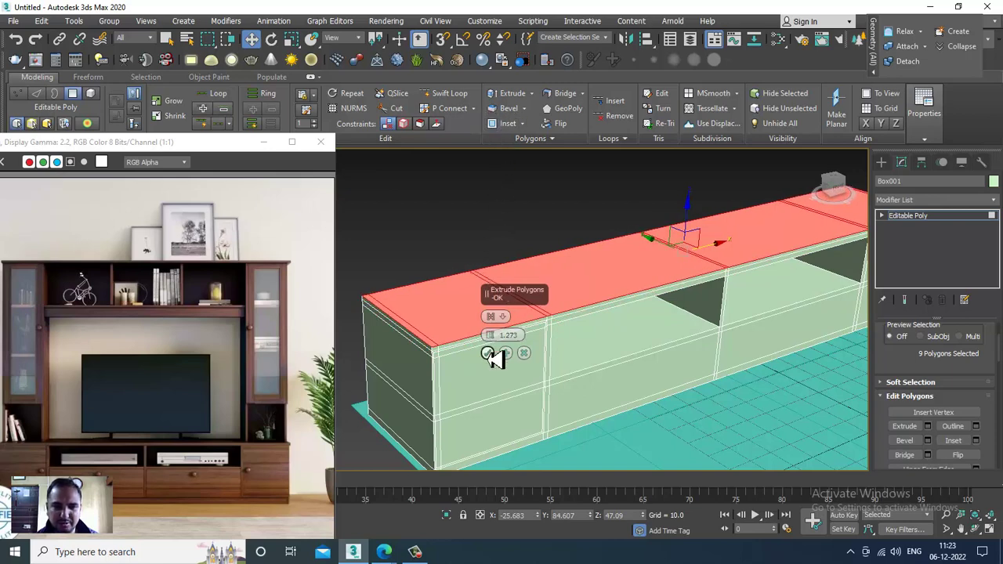
left_click(488, 354)
mouse_move(503, 359)
middle_mouse_down("alt")
mouse_move(477, 334)
mouse_move(403, 374)
middle_mouse_up("alt")
- Select the four thin top strips near the left and right ends of the unit
left_click(409, 367)
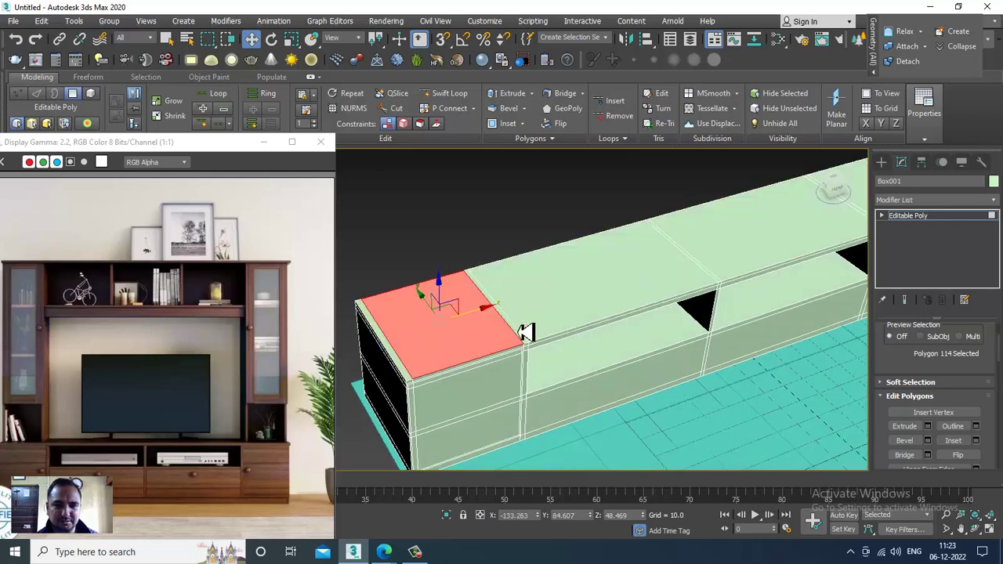
left_click(405, 366)
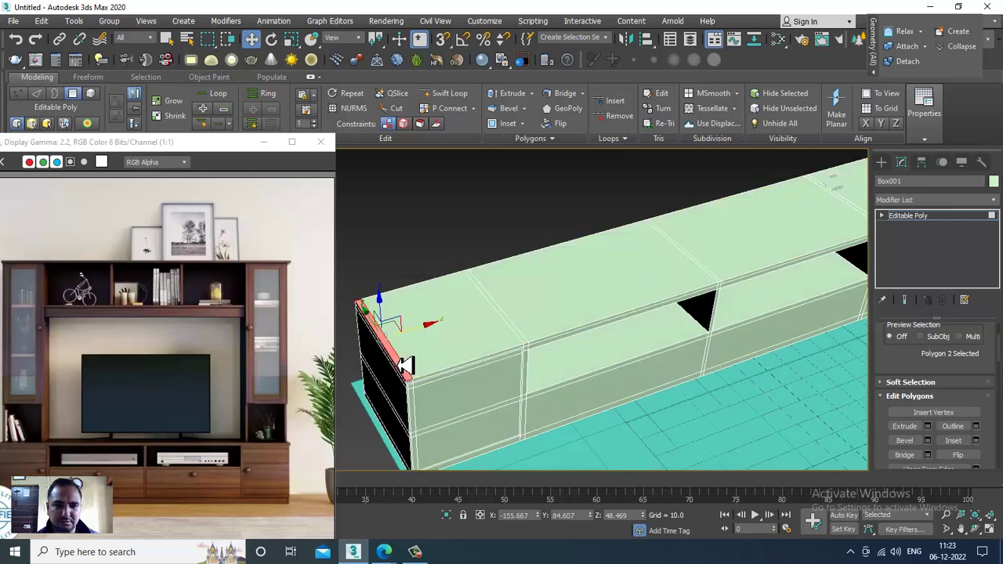
left_click(517, 329, "ctrl")
scroll(517, 329, "down", 3)
left_click(115, 393)
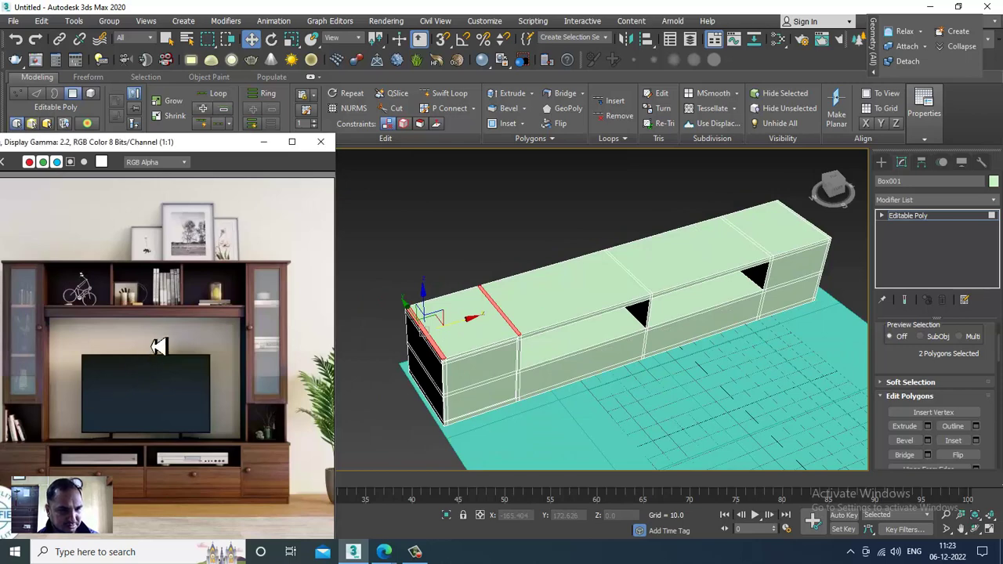
scroll(718, 329, "up", 2)
scroll(705, 348, "up", 2)
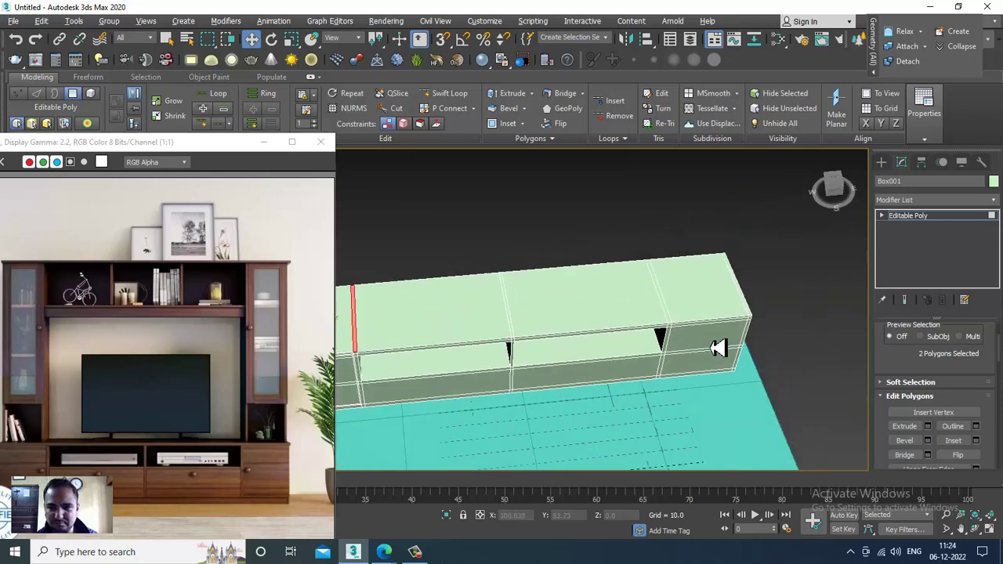
scroll(682, 321, "up", 2)
left_click(663, 292, "ctrl")
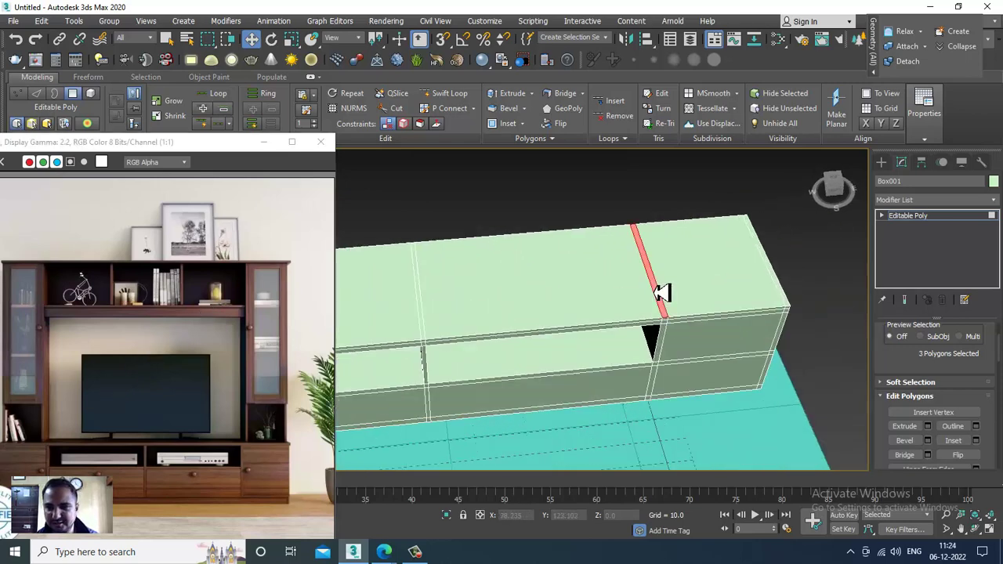
left_click(780, 282, "ctrl")
scroll(753, 278, "down", 4)
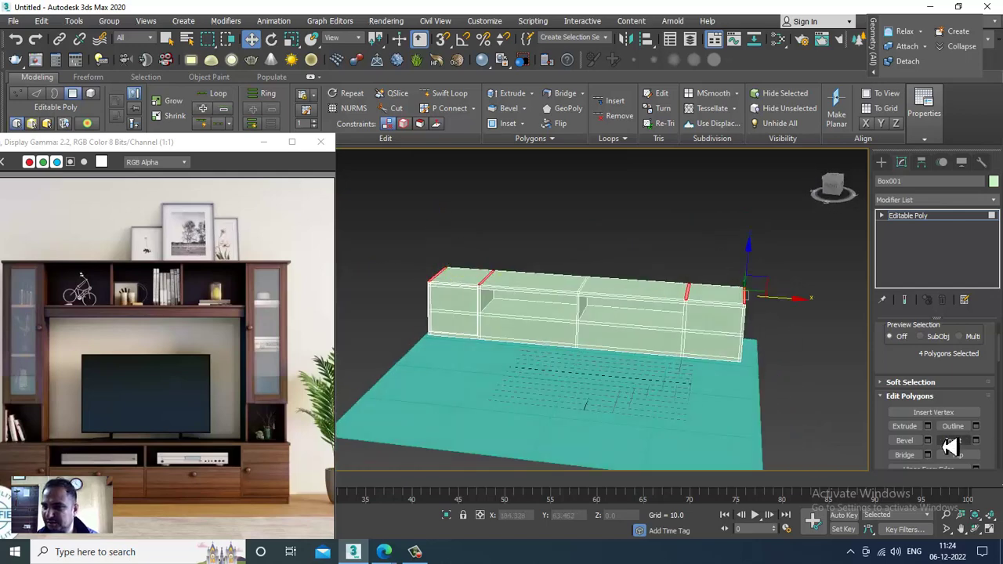
- Extrude the four strips upward to a height of about 175 as tall uprights
left_click(927, 427)
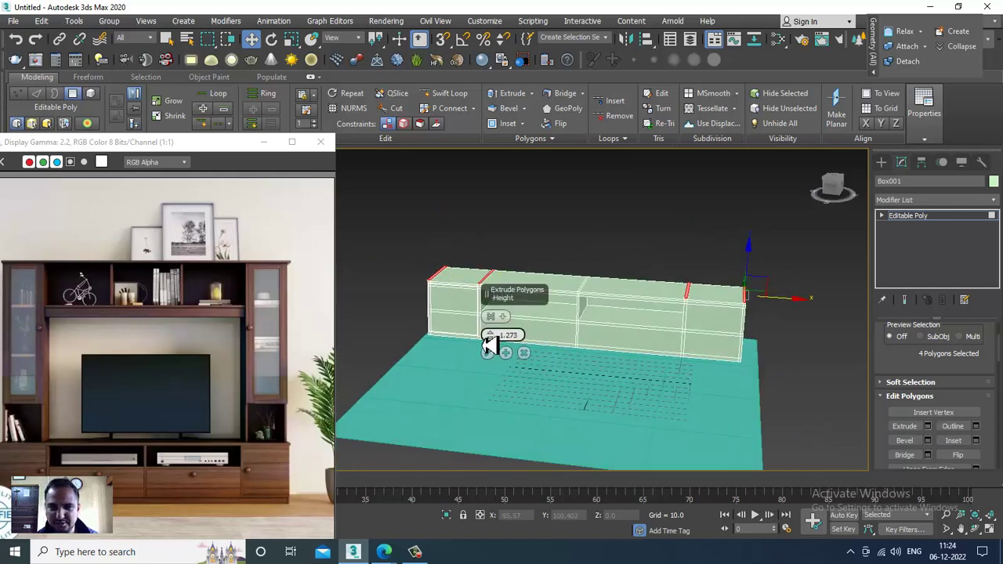
mouse_move(495, 333)
left_mouse_down()
mouse_move(537, 450)
mouse_move(569, 275)
left_mouse_up()
scroll(596, 290, "down", 3)
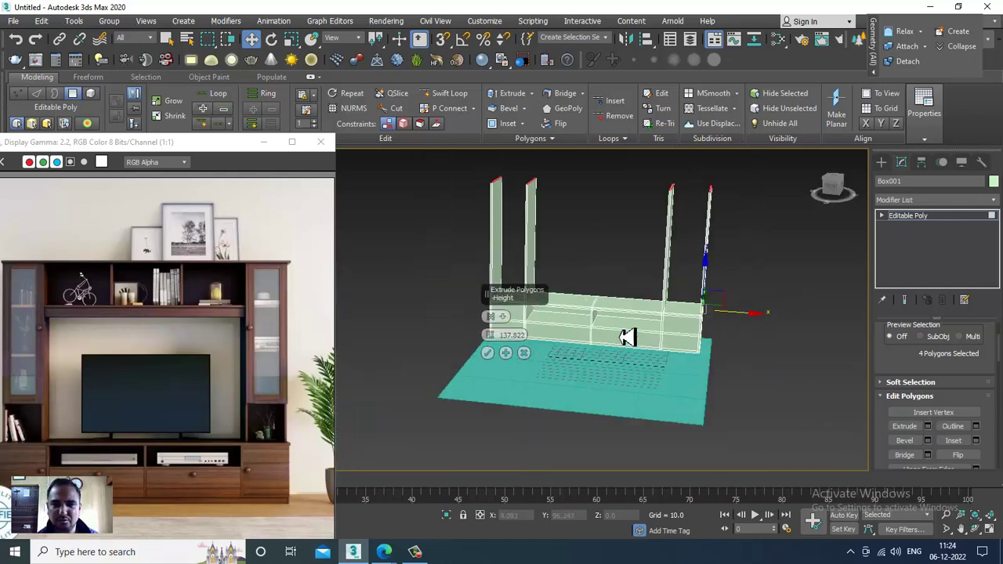
scroll(631, 321, "down", 2)
mouse_move(636, 339)
middle_mouse_down("alt")
mouse_move(601, 352)
mouse_move(562, 344)
middle_mouse_up("alt")
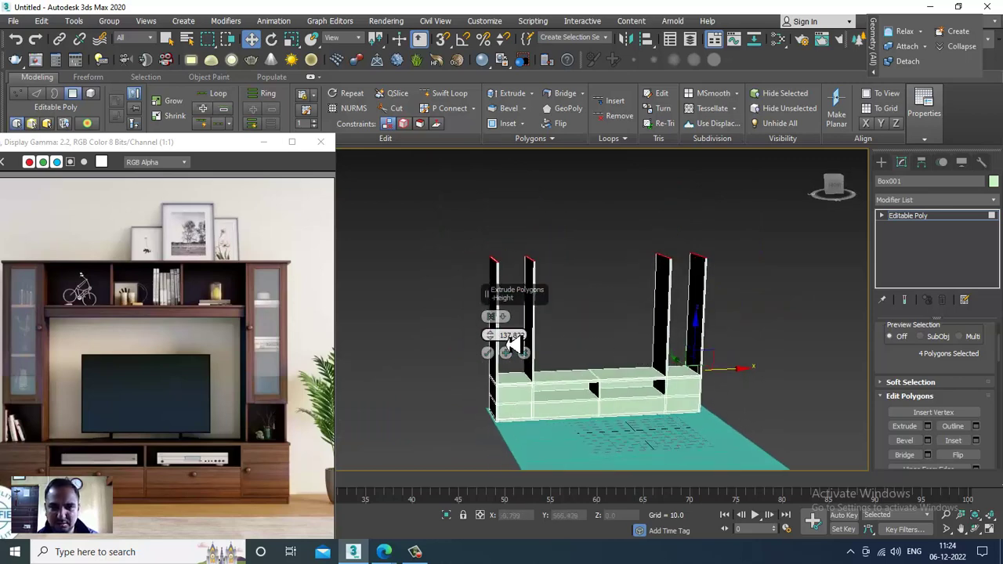
left_click_drag(493, 336, 490, 166)
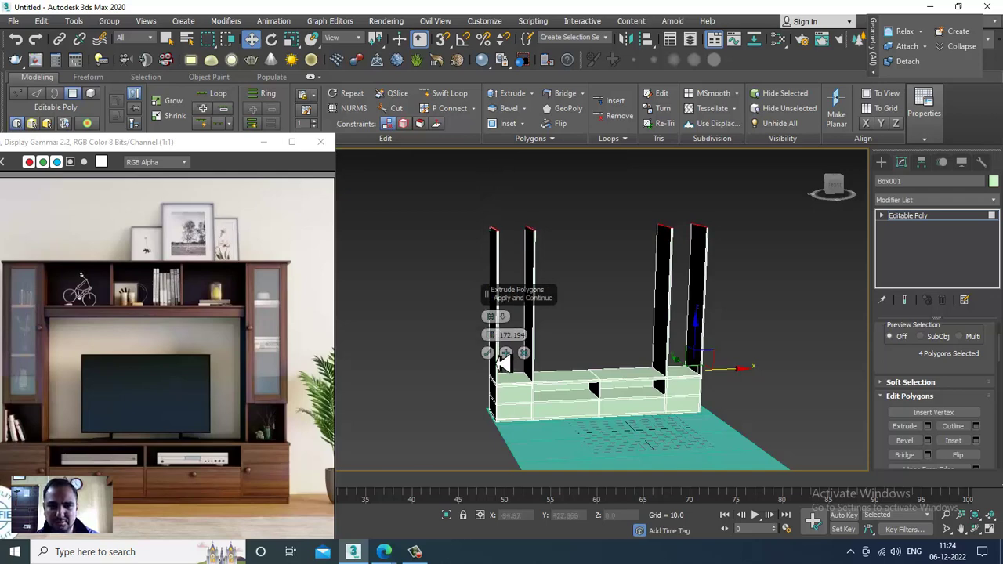
left_click(488, 353)
- In Front view, connect the columns' vertical edges with one horizontal segment
key("alt+w")
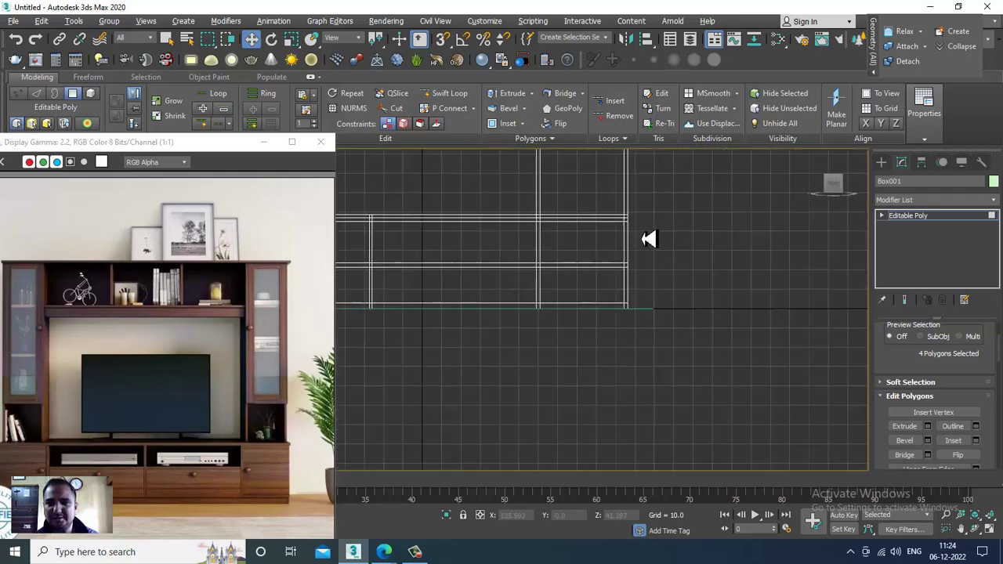
key("f")
mouse_move(629, 315)
middle_mouse_down()
mouse_move(613, 329)
mouse_move(596, 321)
middle_mouse_up()
key("2")
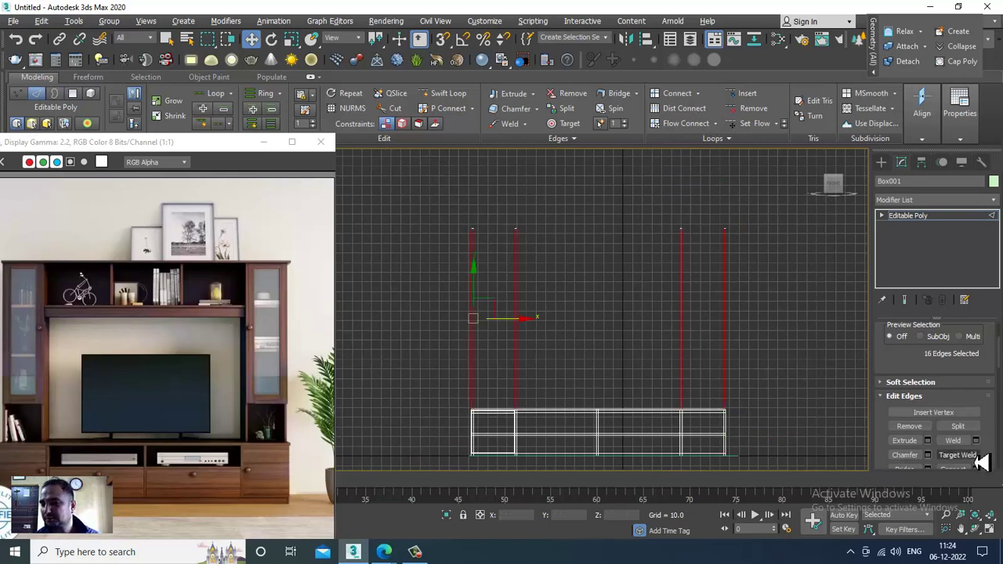
left_click_drag(937, 396, 966, 298)
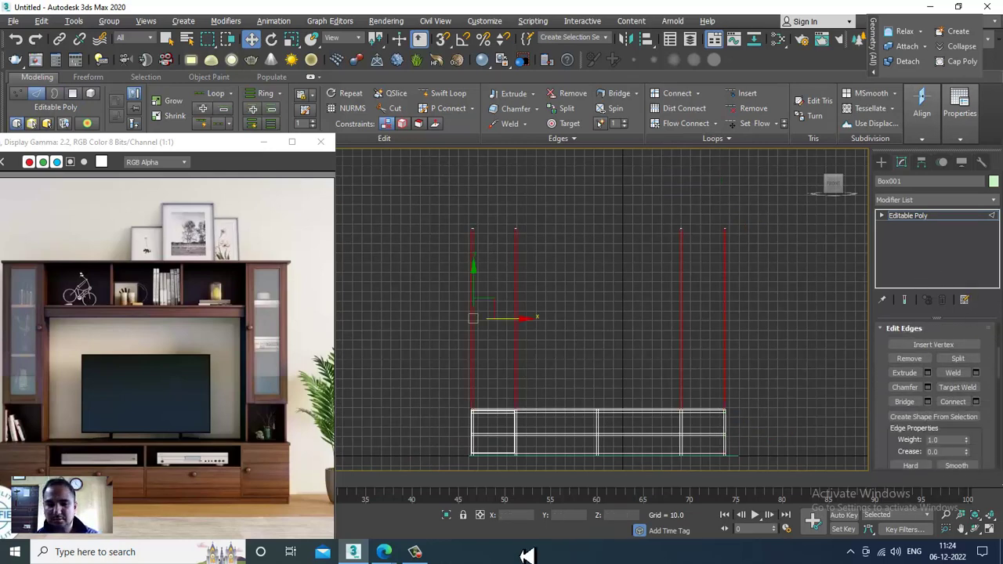
left_click(419, 554)
left_click(420, 553)
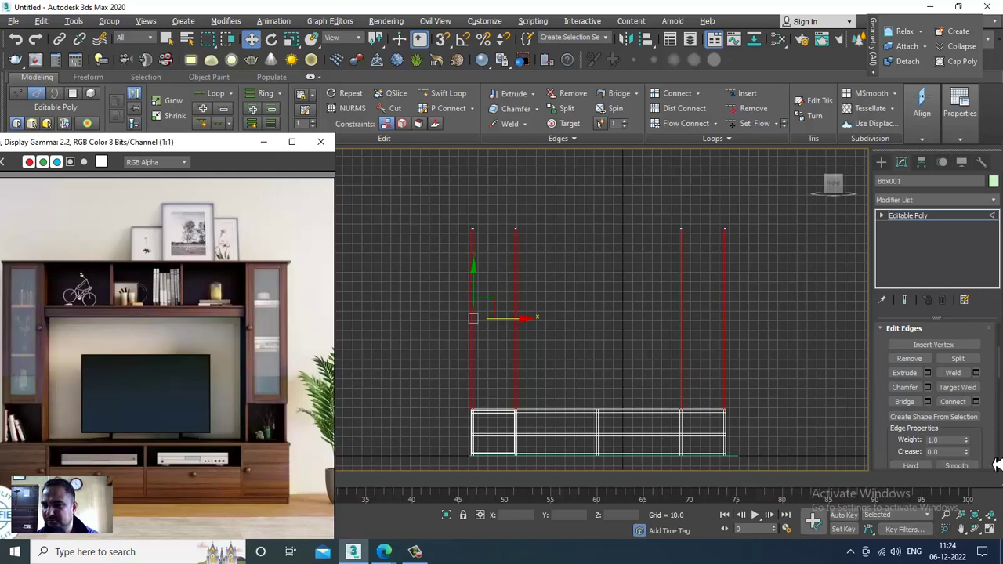
left_click(976, 402)
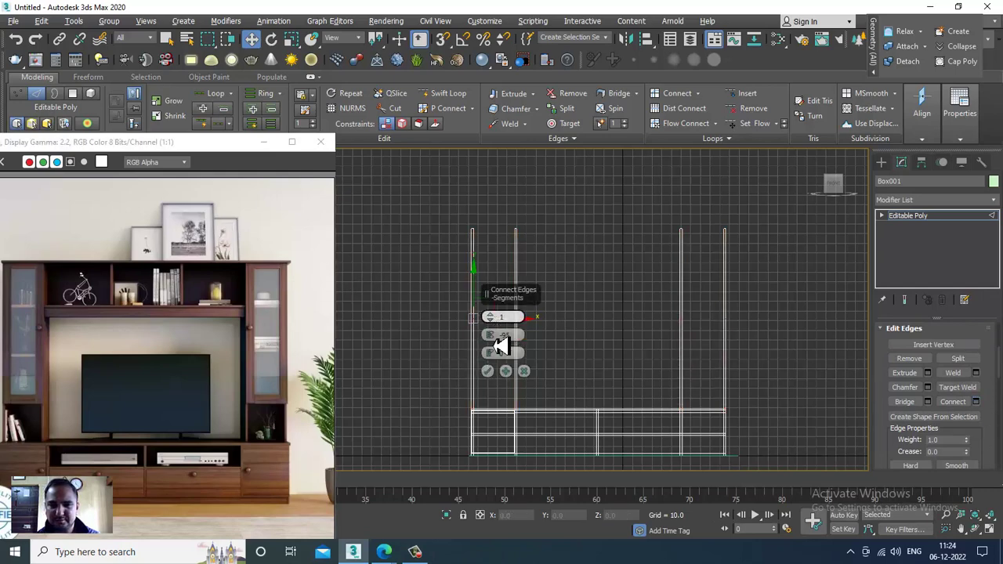
left_click(488, 371)
- Move the new cut's vertices up to just below the column tops
key("1")
left_click_drag(554, 343, 675, 323)
left_click_drag(602, 289, 608, 210)
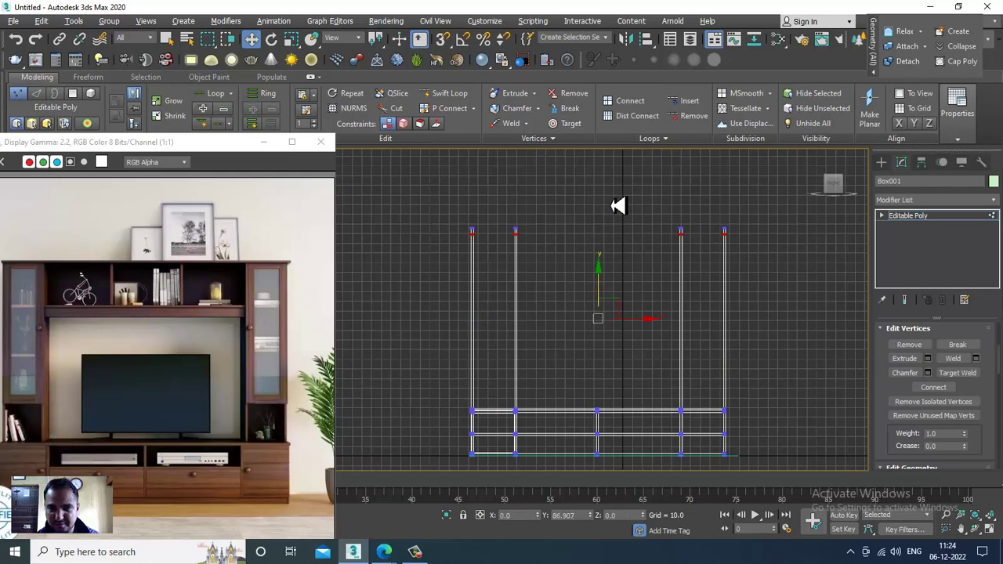
key("alt+w")
key("alt+w")
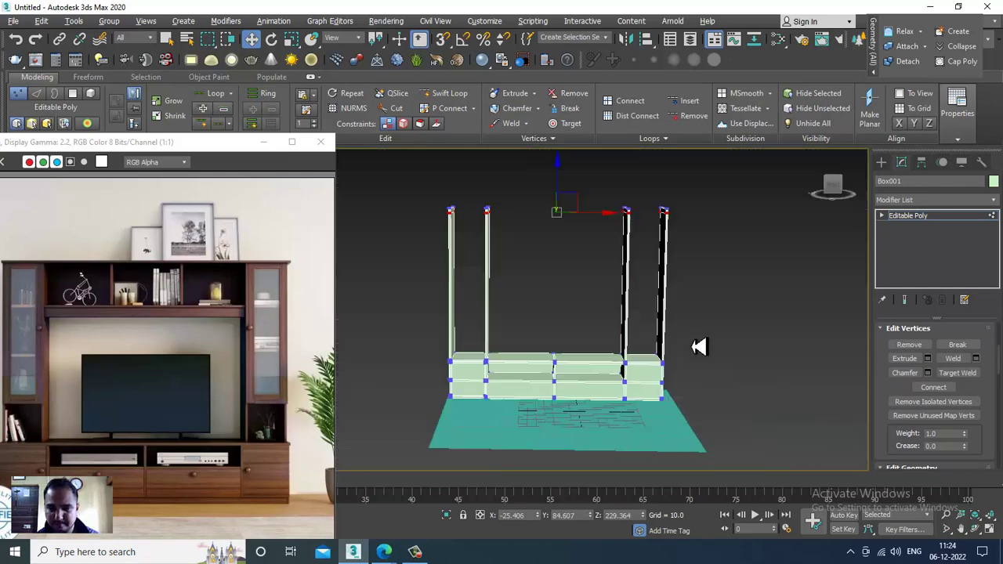
scroll(569, 312, "up", 2)
scroll(556, 306, "up", 3)
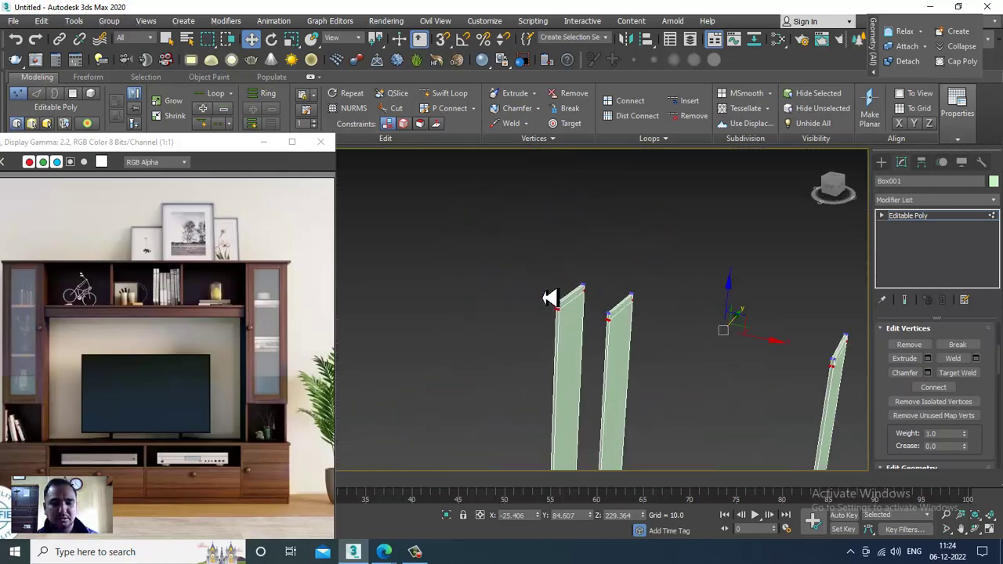
key("4")
mouse_move(572, 314)
middle_mouse_down("alt")
mouse_move(660, 314)
mouse_move(580, 294)
middle_mouse_up("alt")
- Bridge the column-top faces pair by pair into one bar spanning all four columns
left_click(596, 294, "ctrl")
left_click(904, 387)
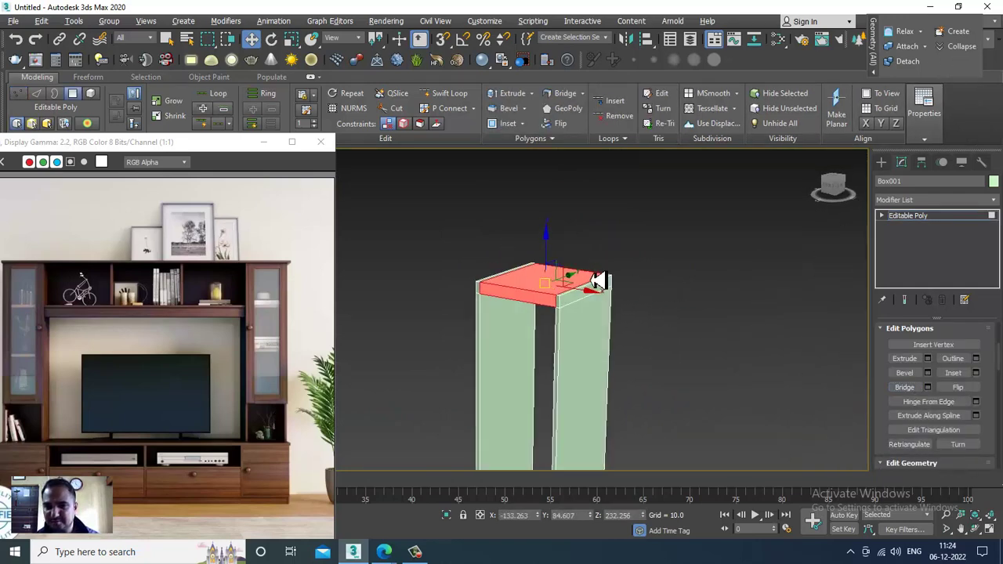
mouse_move(579, 305)
middle_mouse_down("alt")
mouse_move(671, 320)
mouse_move(771, 313)
middle_mouse_up("alt")
left_click(844, 250, "ctrl")
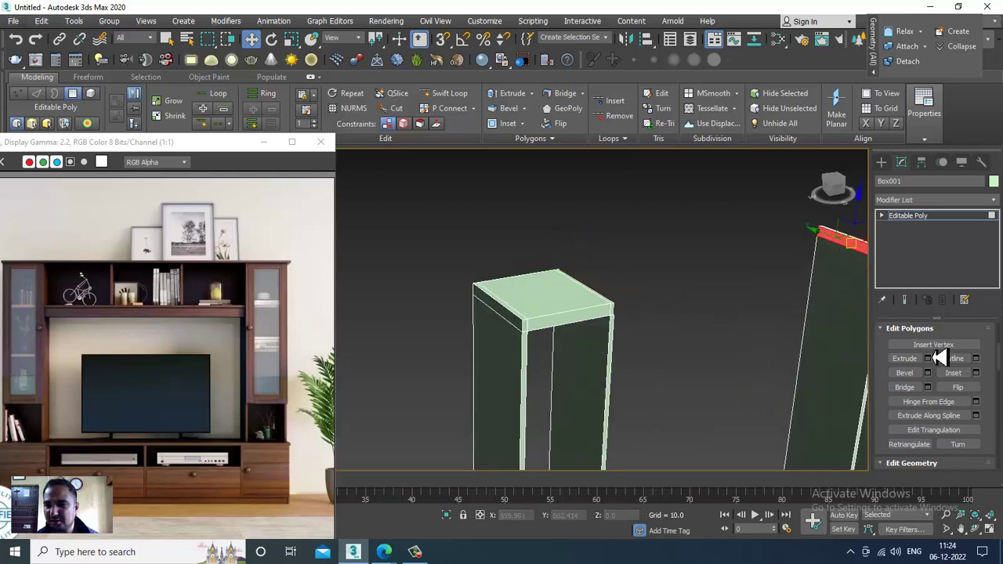
left_click(904, 387)
mouse_move(701, 311)
middle_mouse_down()
mouse_move(481, 294)
mouse_move(499, 240)
mouse_move(601, 246)
middle_mouse_up()
left_click(514, 255)
left_click(601, 245, "ctrl")
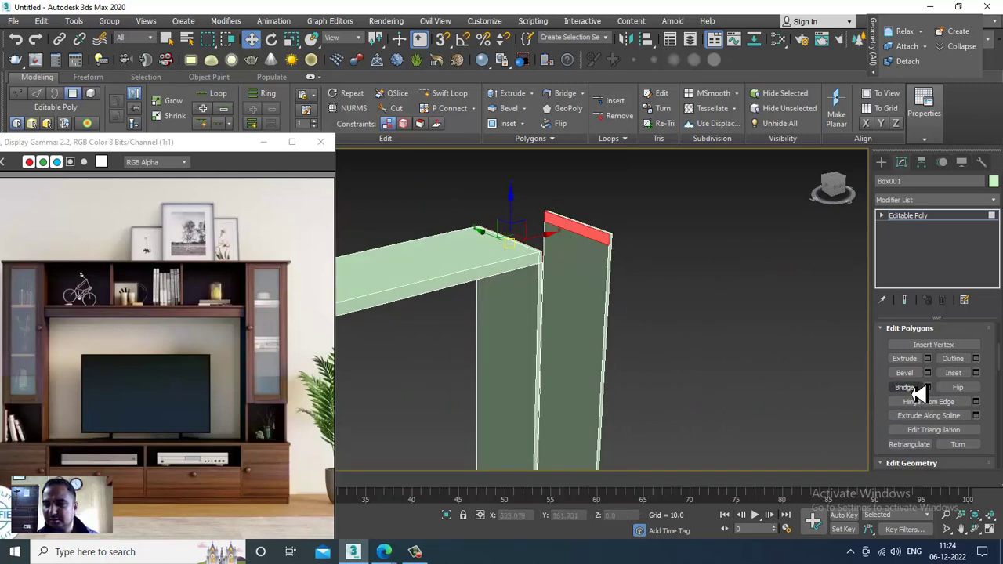
left_click(917, 392)
- In Front view, raise the top bar's vertices slightly, then check it in perspective
key("alt+w")
key("alt+w")
key("1")
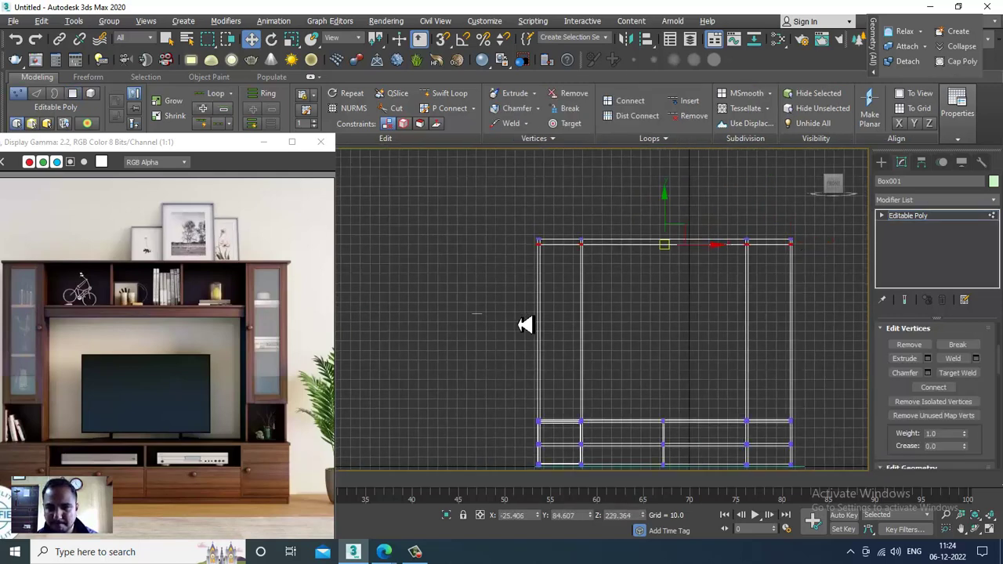
scroll(665, 252, "up", 4)
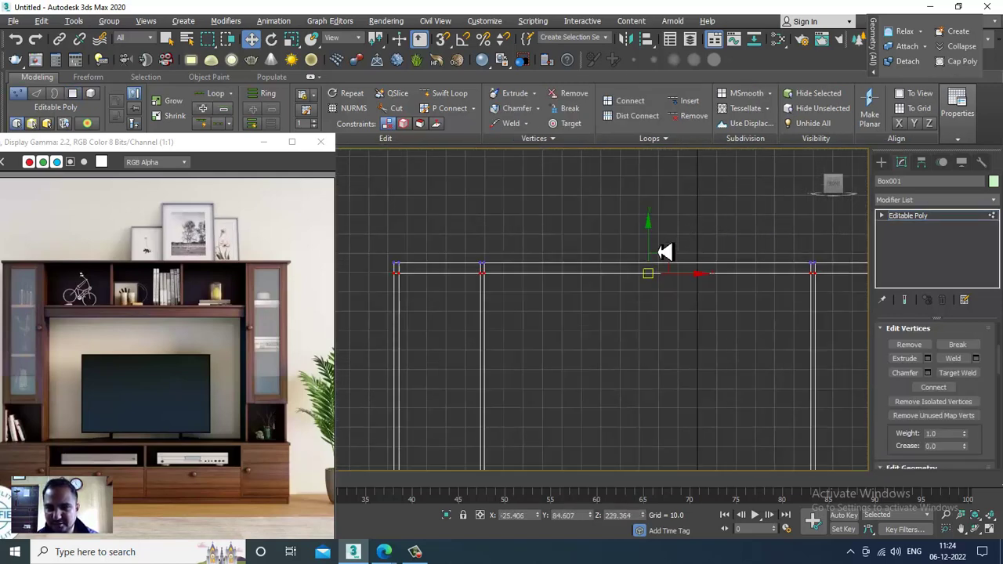
left_click_drag(649, 267, 655, 257)
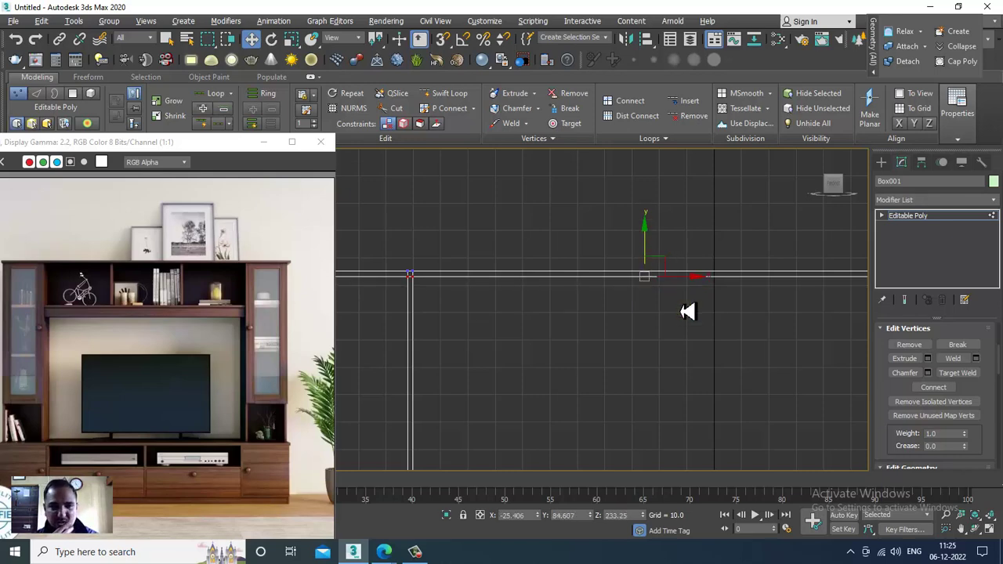
scroll(576, 365, "down", 3)
key("alt+w")
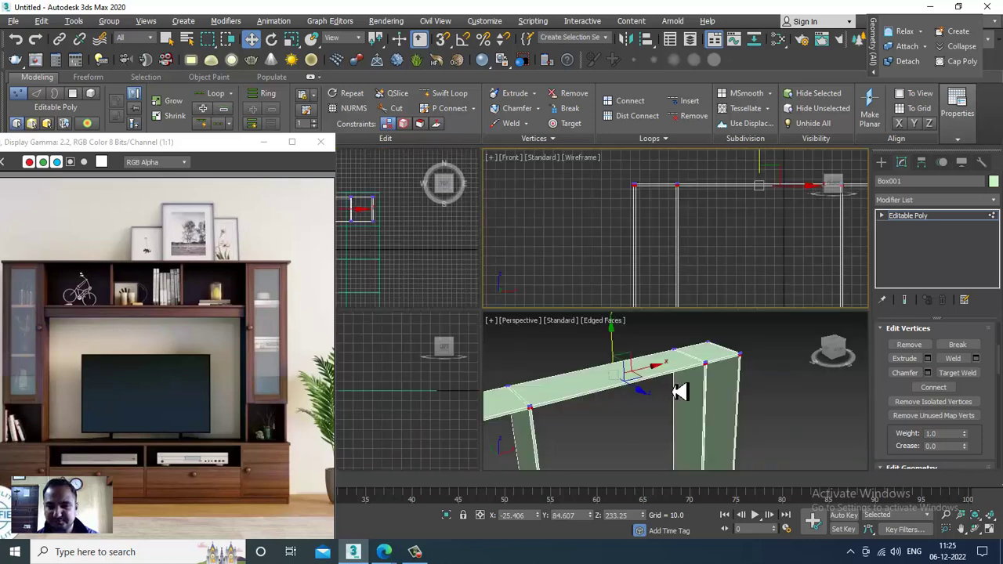
scroll(683, 385, "up", 2)
key("alt+w")
key("alt+w")
key("alt+w")
scroll(698, 251, "down", 2)
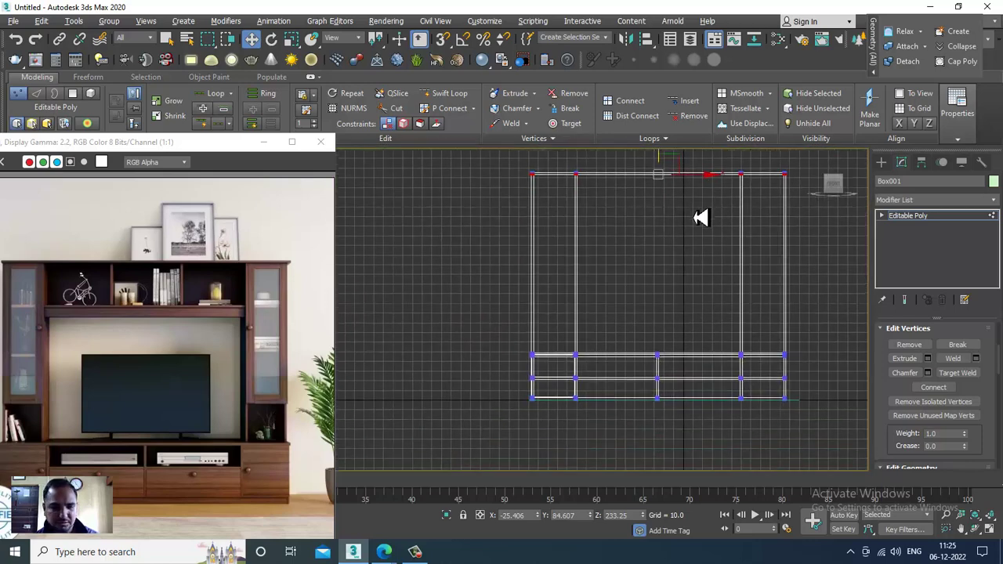
- Connect the side posts' vertical edges to add a horizontal cut
key("2")
left_click_drag(798, 286, 824, 295)
left_click(976, 402)
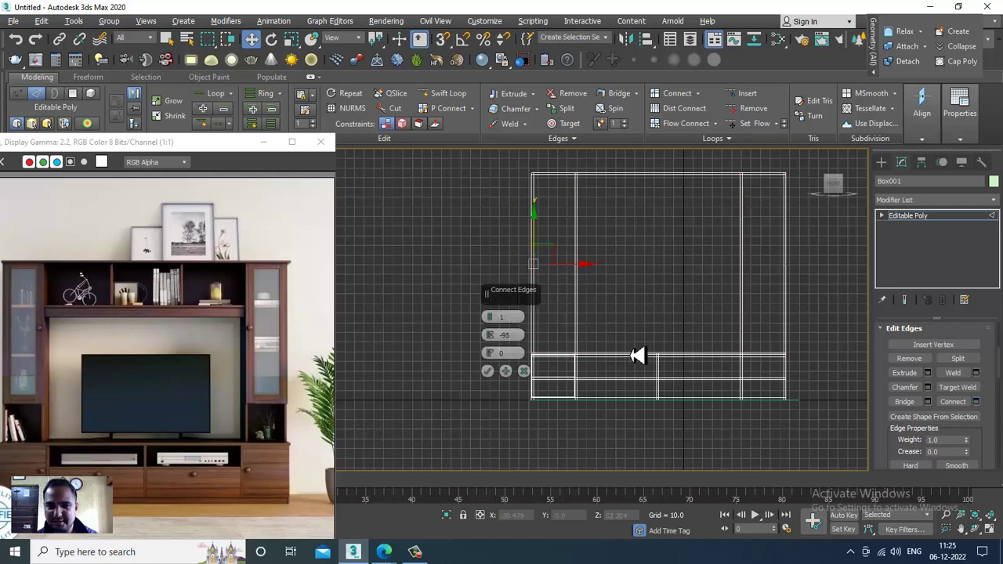
left_click(488, 371)
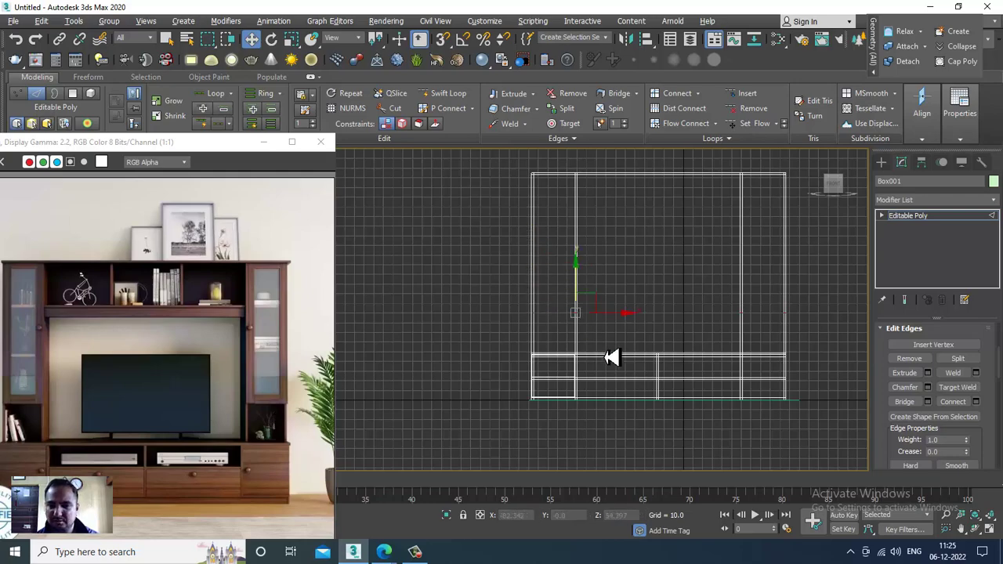
- Bridge the facing inner faces of the left post pair into one solid side panel
key("alt+w")
mouse_move(703, 402)
middle_mouse_down()
mouse_move(716, 358)
mouse_move(654, 331)
mouse_move(620, 340)
middle_mouse_up()
key("alt+w")
scroll(551, 301, "up", 3)
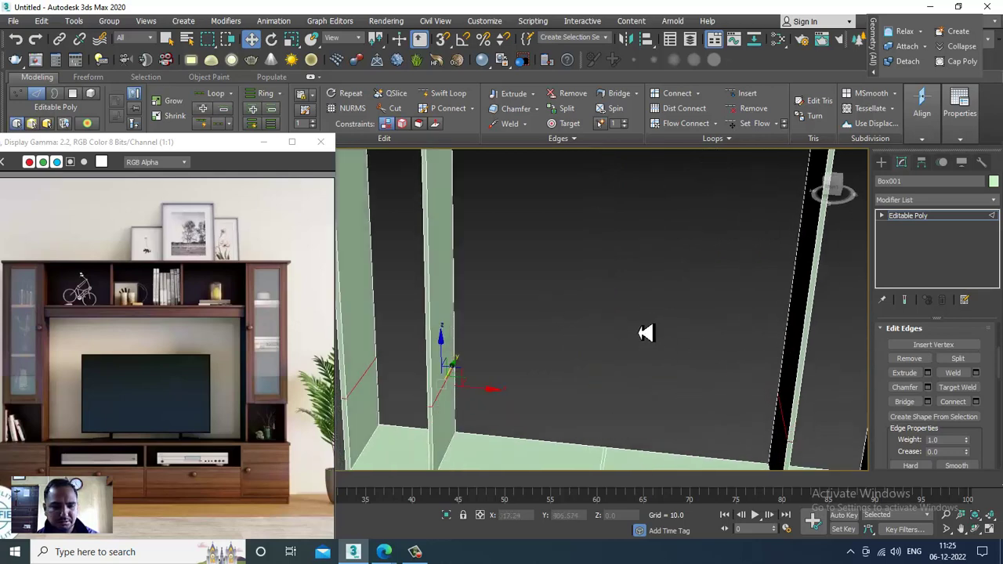
key("4")
scroll(437, 291, "down", 5)
mouse_move(437, 291)
middle_mouse_down("alt")
mouse_move(531, 305)
mouse_move(493, 278)
middle_mouse_up("alt")
left_click(493, 277)
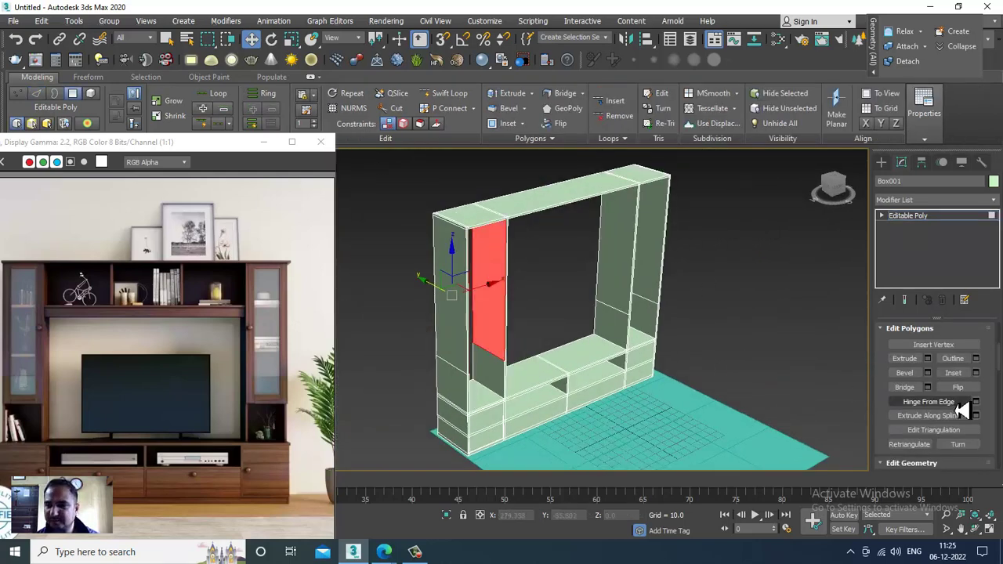
left_click(905, 387)
scroll(679, 327, "up", 2)
left_click(663, 352)
scroll(664, 352, "up", 2)
left_click(727, 310)
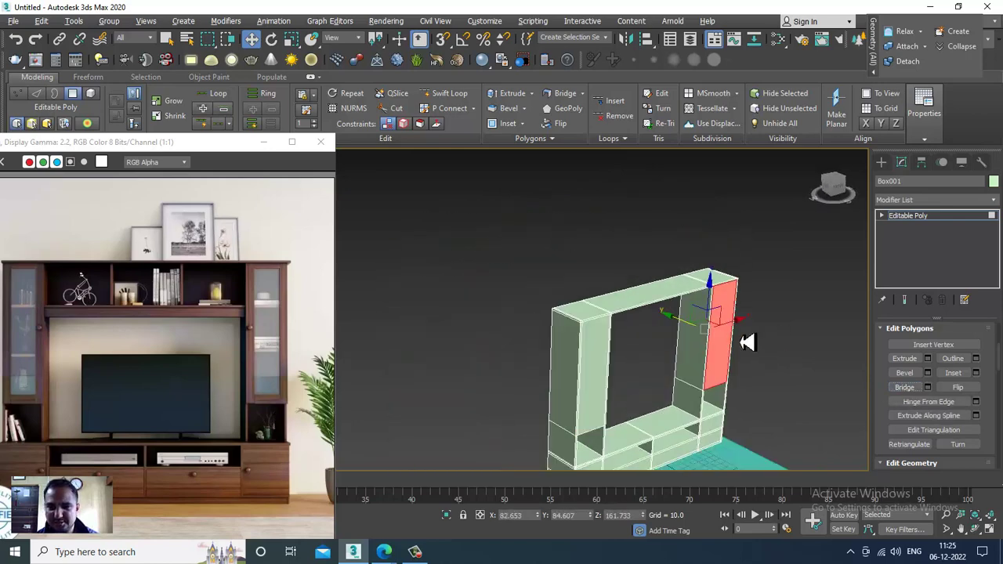
scroll(686, 274, "down", 3)
mouse_move(706, 298)
middle_mouse_down("alt")
mouse_move(686, 274)
mouse_move(627, 243)
mouse_move(573, 255)
mouse_move(606, 258)
mouse_move(589, 246)
mouse_move(634, 260)
middle_mouse_up("alt")
scroll(606, 259, "up", 2)
key("alt+w")
key("alt+w")
- Connect both side columns' vertical edges and move the new edge loop higher
key("2")
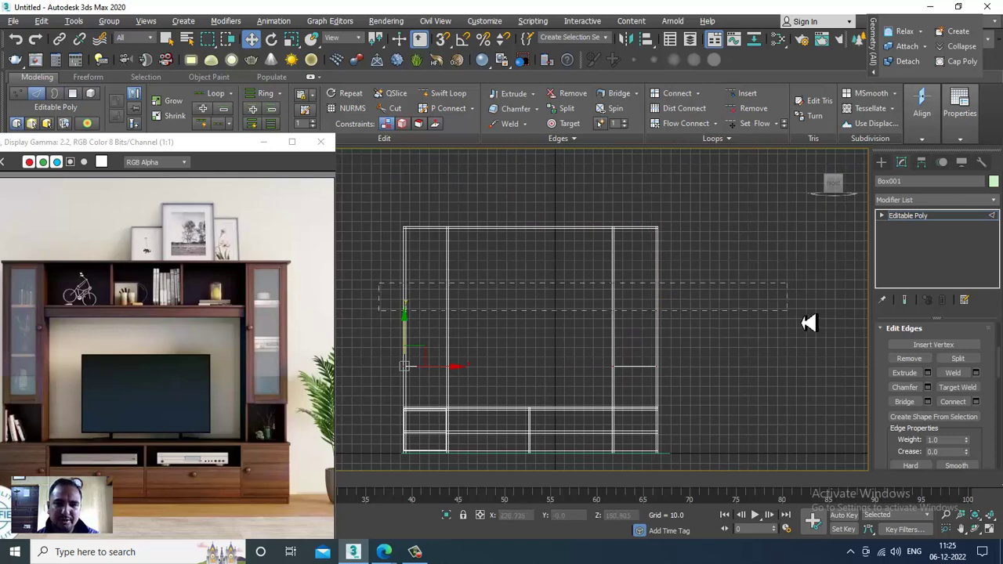
left_click_drag(823, 320, 815, 313)
left_click(976, 401)
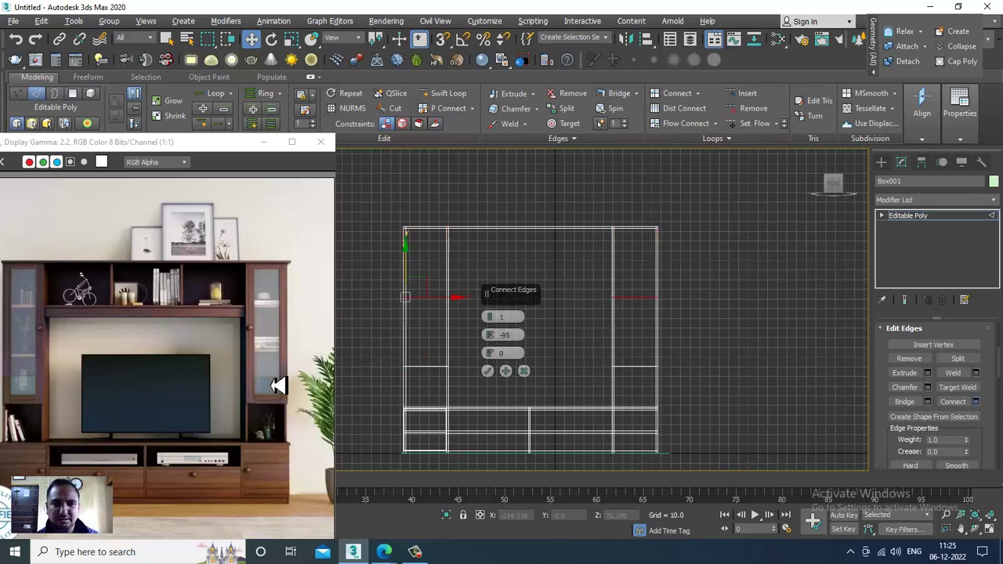
left_click(486, 372)
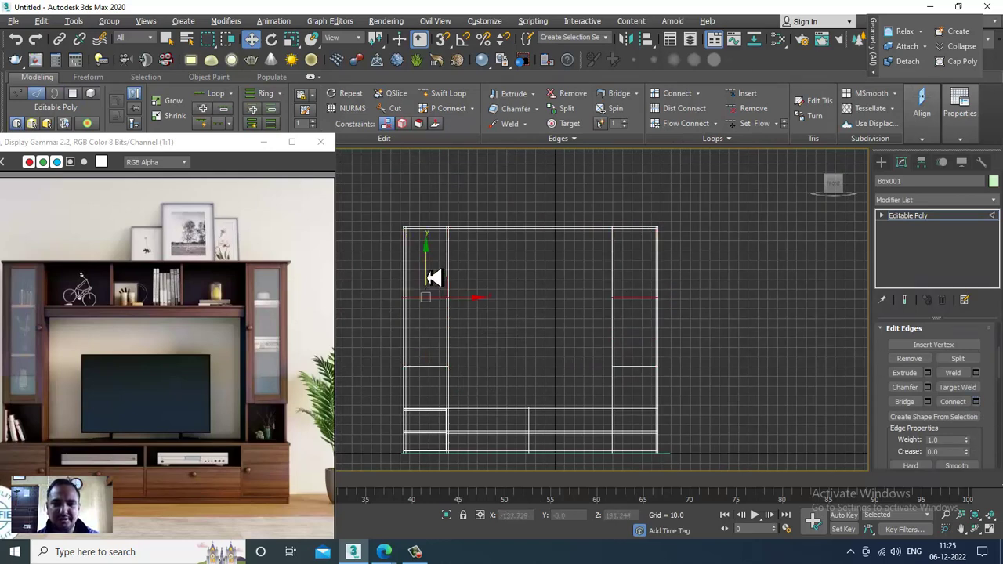
left_click_drag(429, 277, 445, 249)
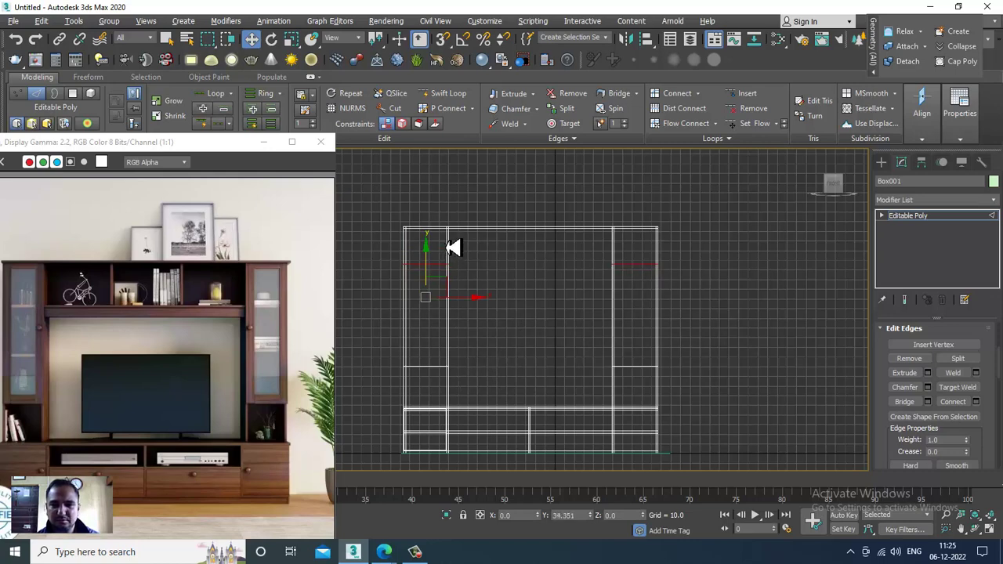
left_click_drag(453, 248, 453, 249)
- Add a second connecting edge loop across the columns and raise it slightly
key("2")
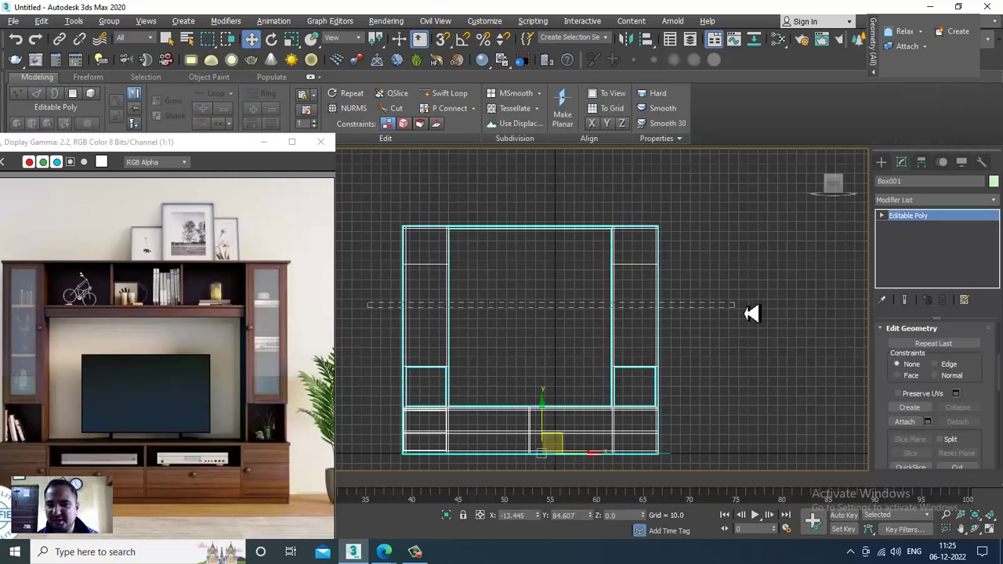
mouse_move(974, 407)
left_mouse_down()
mouse_move(975, 219)
mouse_move(973, 559)
left_mouse_up()
left_click_drag(968, 363, 988, 298)
key("2")
key("ctrl+z")
scroll(957, 409, "down", 2)
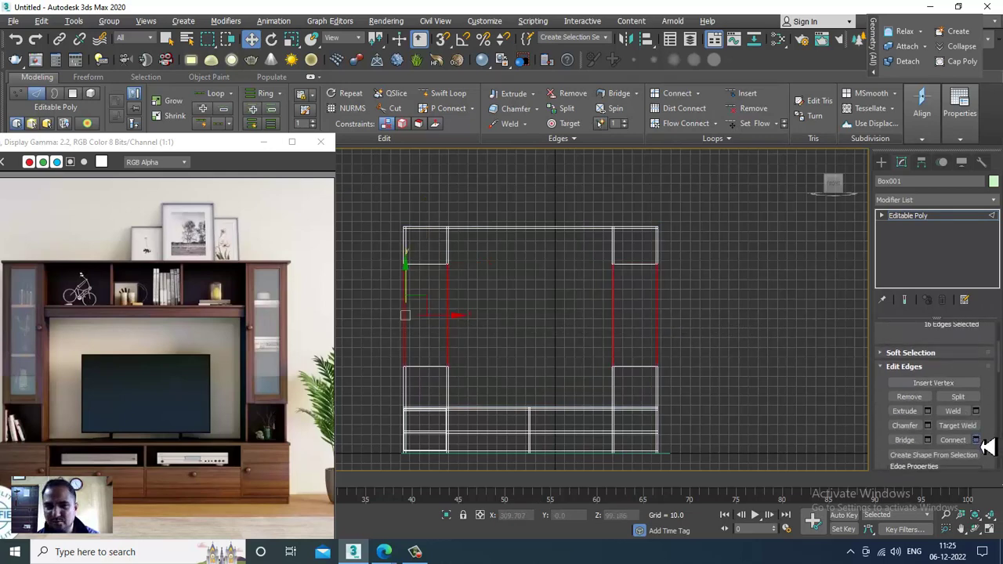
left_click(979, 440)
left_click(486, 369)
scroll(470, 340, "up", 2)
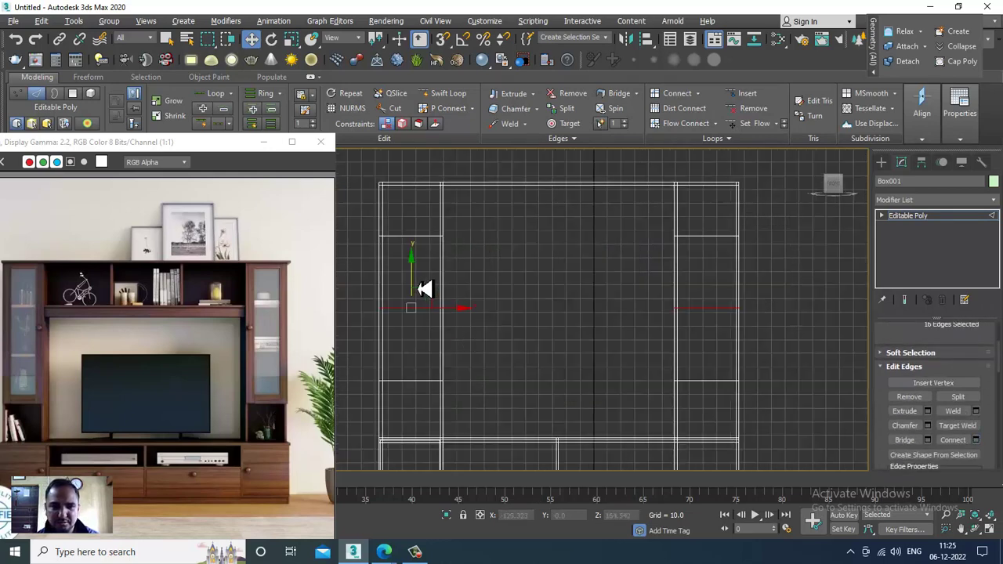
left_click_drag(424, 290, 421, 269)
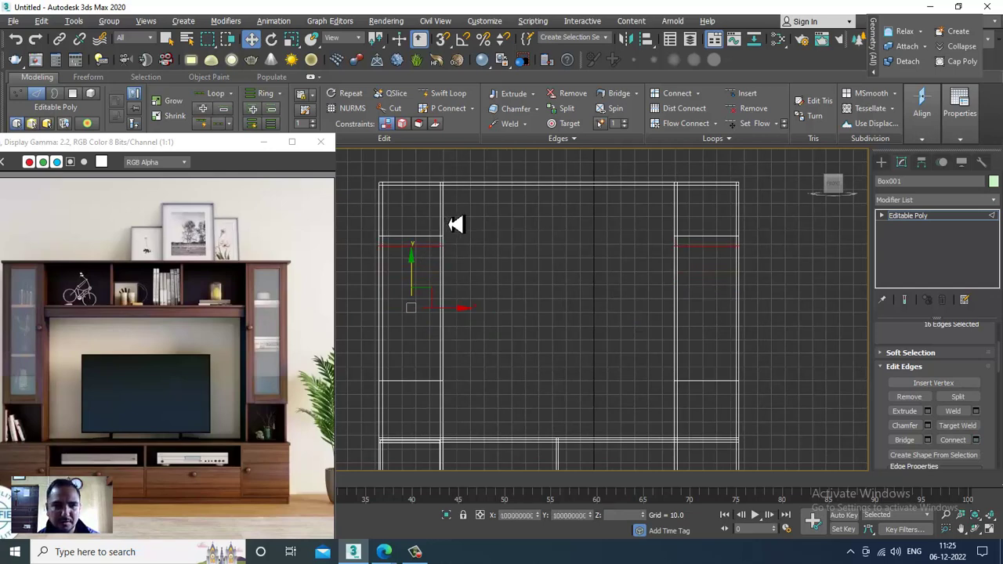
key("1")
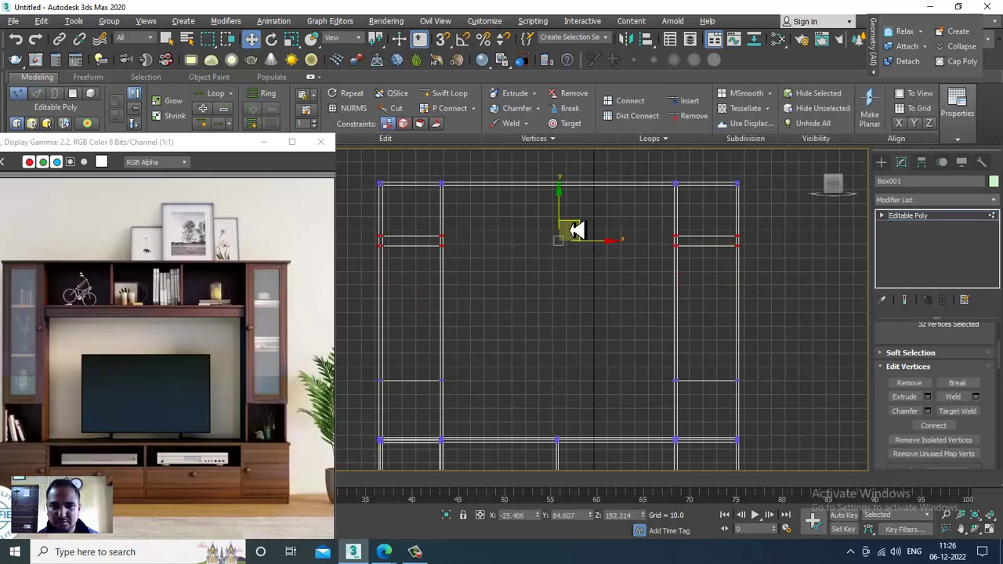
- Lower the column divider vertices slightly
left_click_drag(570, 224, 574, 225)
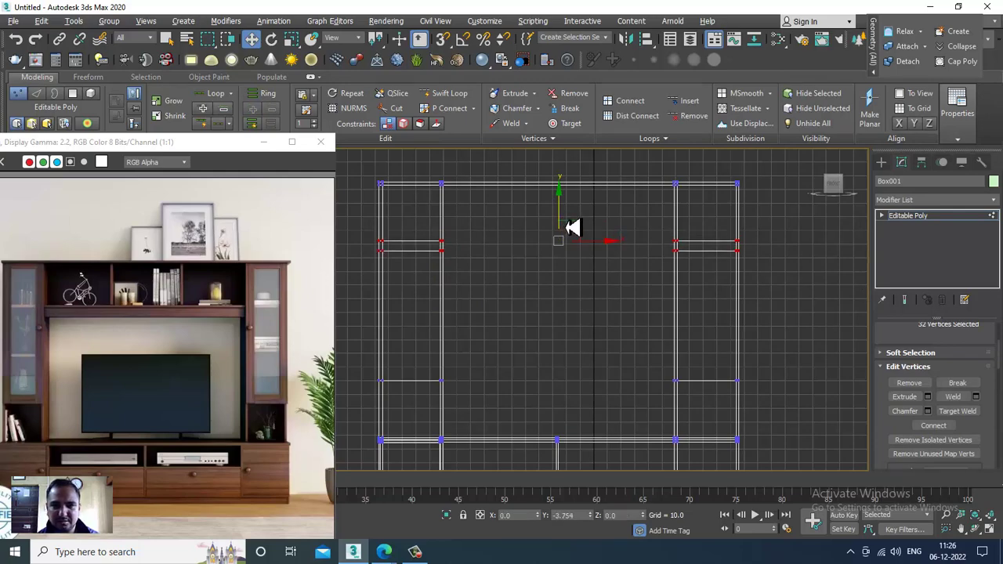
key("alt+w")
key("alt+w")
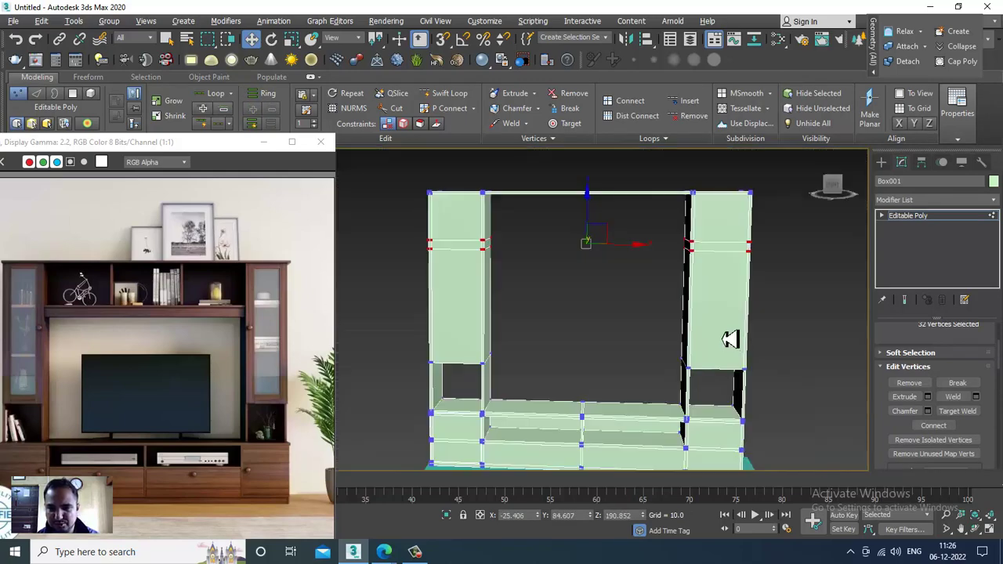
mouse_move(728, 336)
middle_mouse_down("alt")
mouse_move(564, 298)
mouse_move(528, 313)
mouse_move(656, 287)
mouse_move(634, 235)
mouse_move(656, 269)
middle_mouse_up("alt")
- Bridge the two columns' facing inner faces into a thin shelf across the central opening
key("4")
left_click(549, 278)
scroll(676, 239, "up", 4)
left_click(635, 212)
key("alt+shift+w")
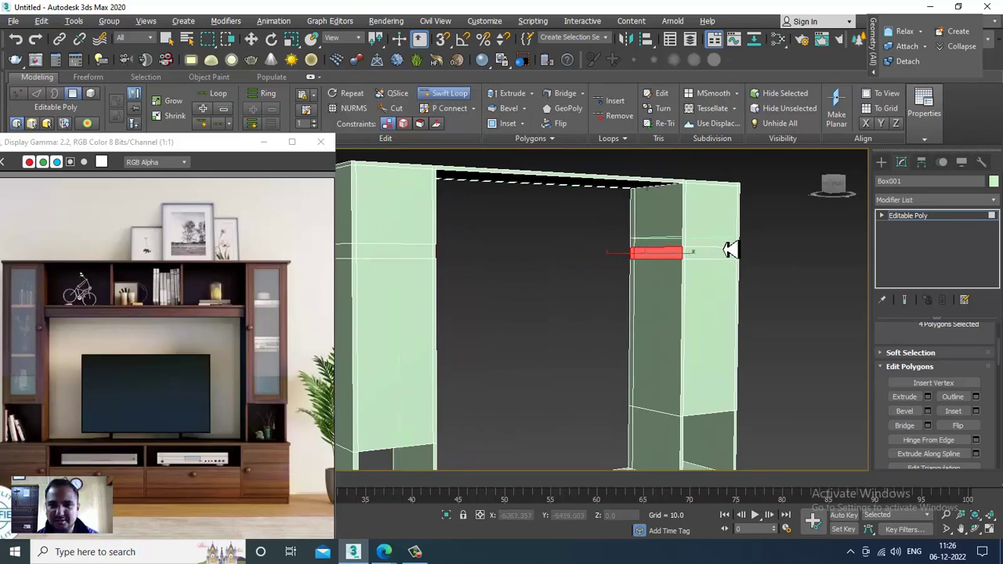
key("w")
mouse_move(739, 253)
middle_mouse_down("alt")
mouse_move(638, 262)
mouse_move(608, 243)
middle_mouse_up("alt")
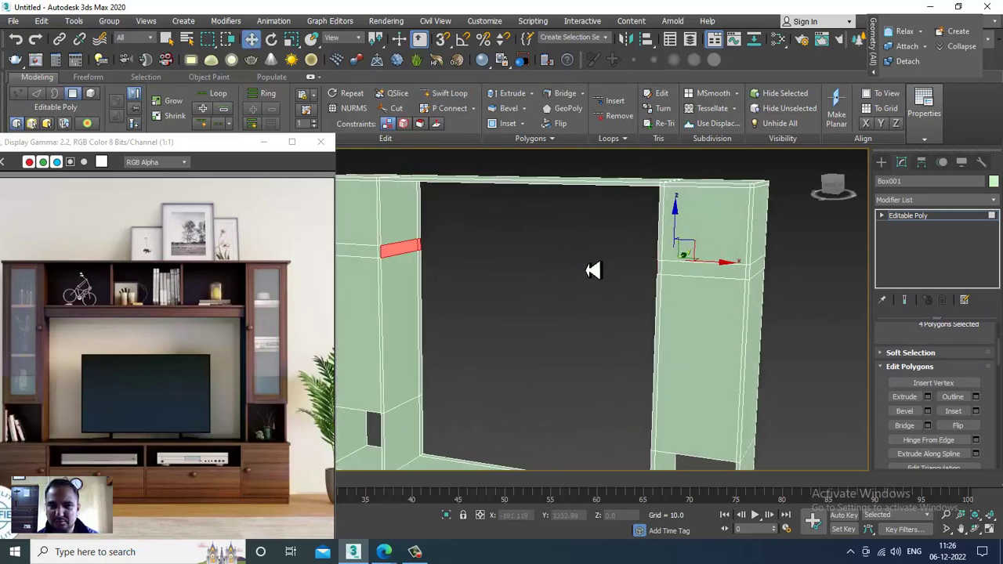
left_click(450, 242)
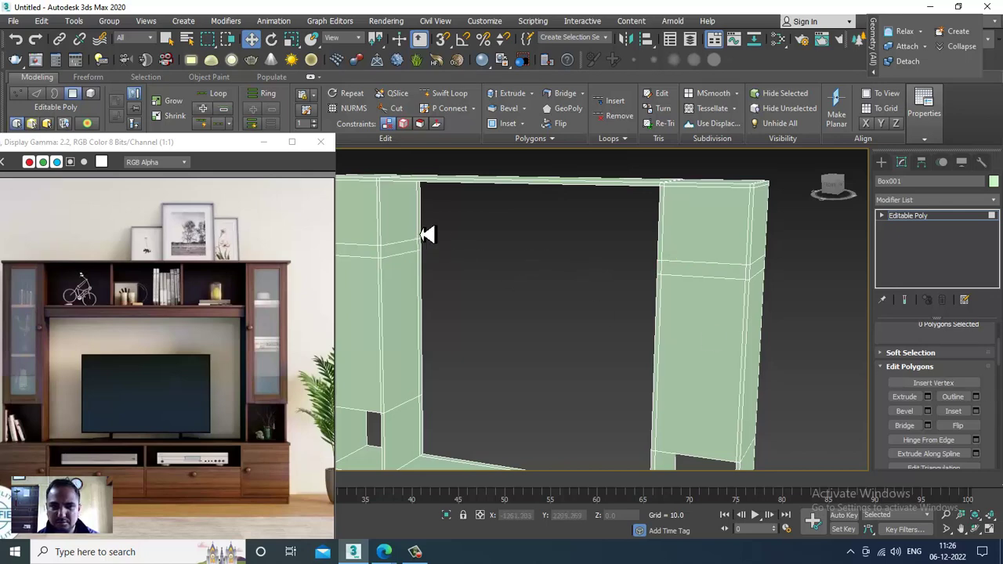
left_click(420, 229)
middle_click_drag(448, 247, 654, 231, "alt")
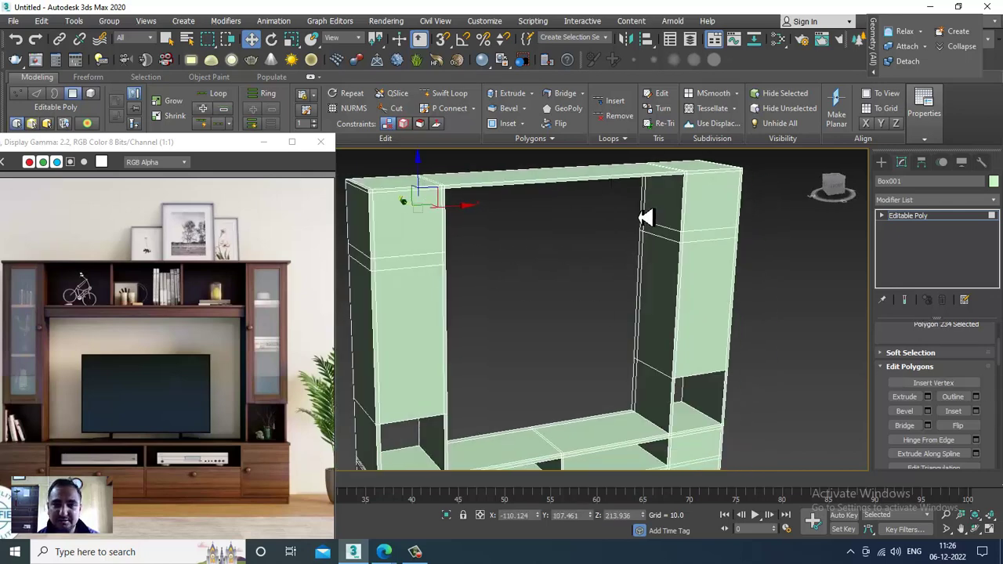
left_click(646, 228, "ctrl")
middle_click_drag(555, 226, 465, 230, "alt")
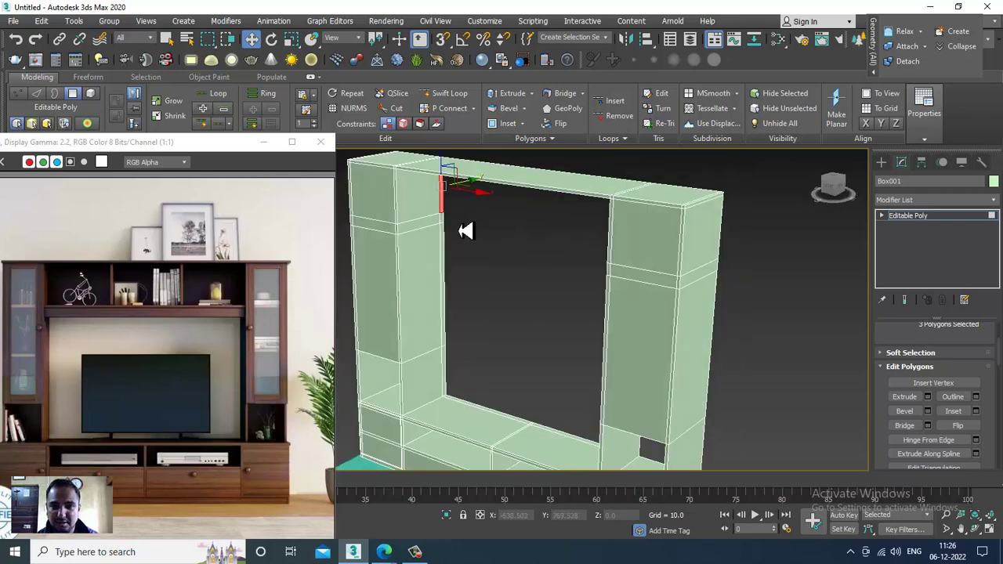
left_click(921, 431)
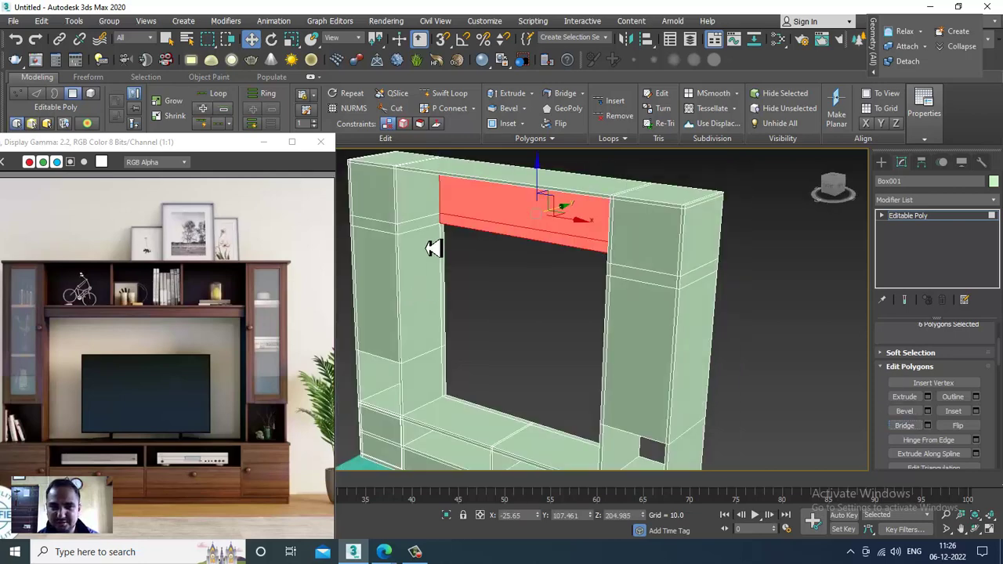
mouse_move(506, 232)
middle_mouse_down("alt")
mouse_move(603, 231)
mouse_move(609, 262)
mouse_move(592, 273)
mouse_move(605, 274)
mouse_move(544, 271)
mouse_move(566, 324)
mouse_move(506, 340)
mouse_move(572, 337)
mouse_move(547, 318)
mouse_move(649, 313)
middle_mouse_up("alt")
left_click(903, 425)
- Save the scene as furn_1.max in Local Disk (D:) > December 2022
scroll(650, 313, "down", 5)
key("ctrl+s")
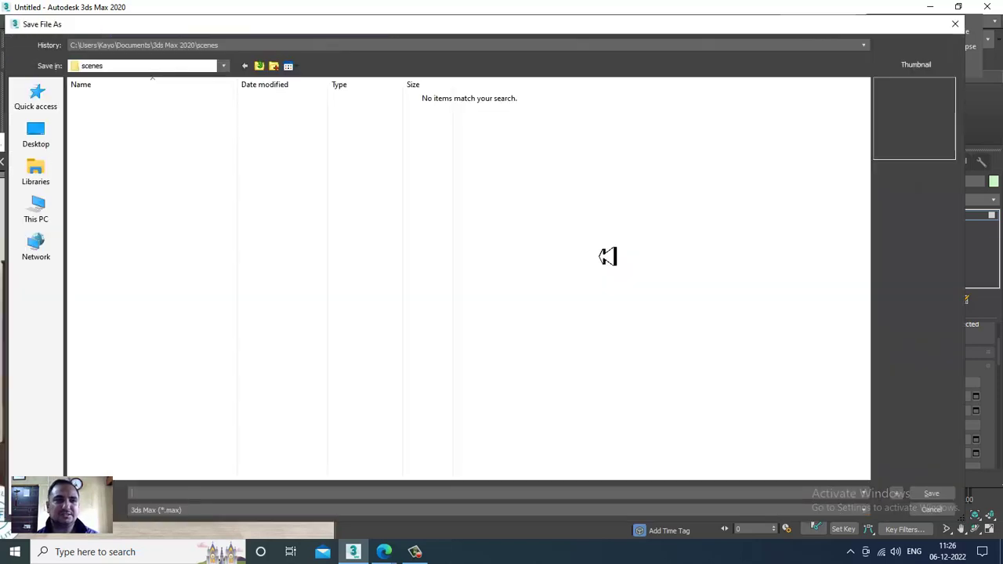
left_click(52, 208)
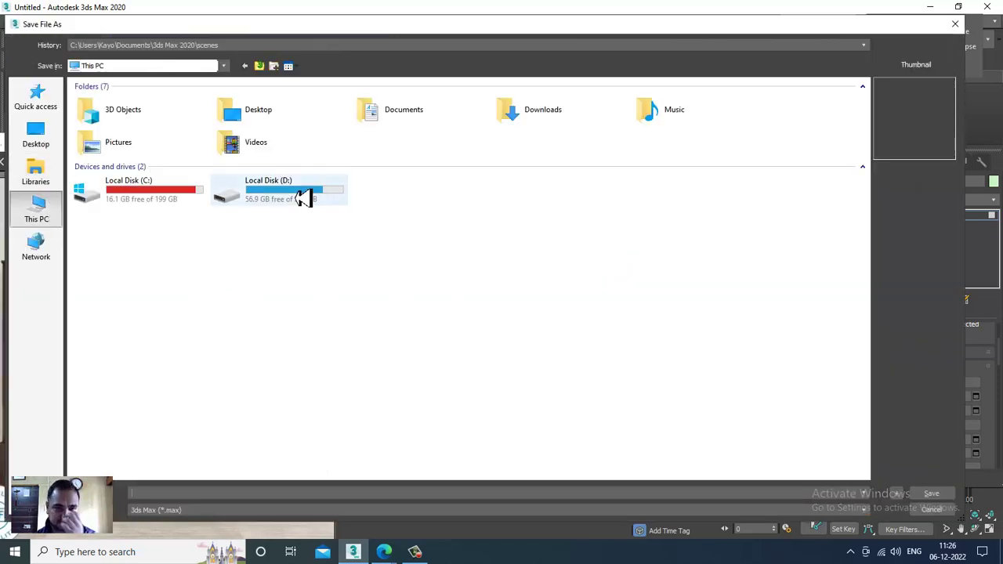
double_click(303, 199)
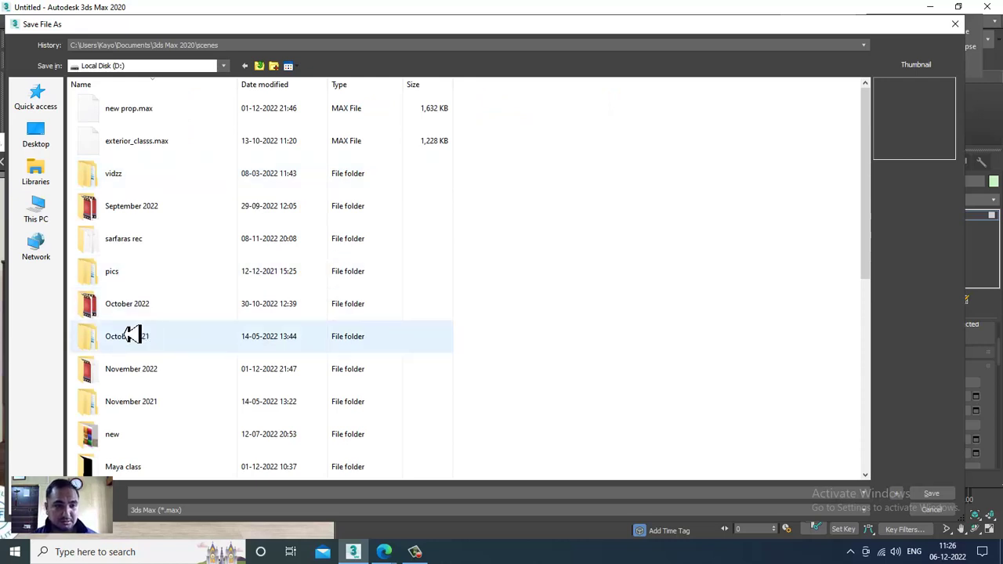
scroll(160, 417, "down", 1)
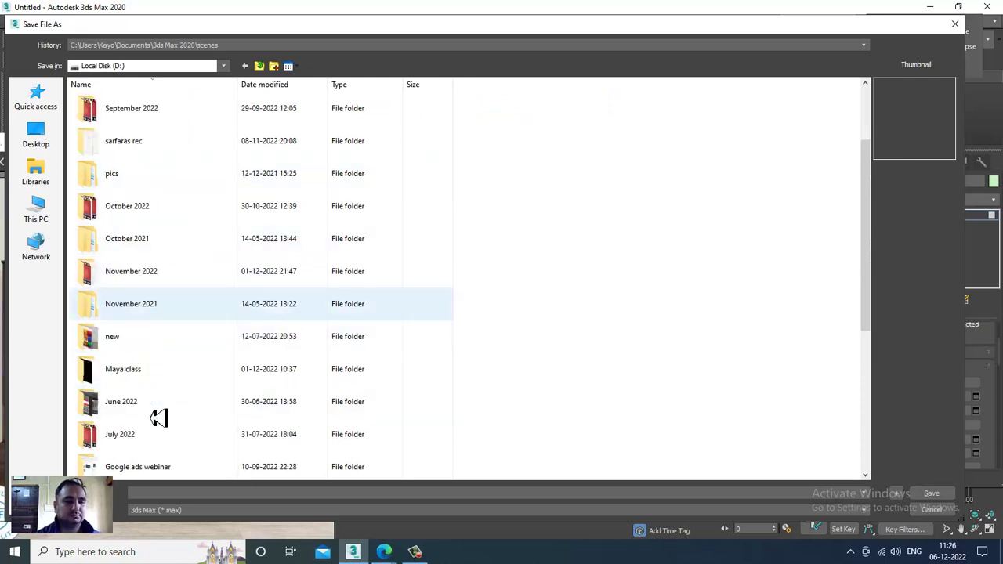
scroll(158, 416, "down", 1)
scroll(158, 416, "down", 1)
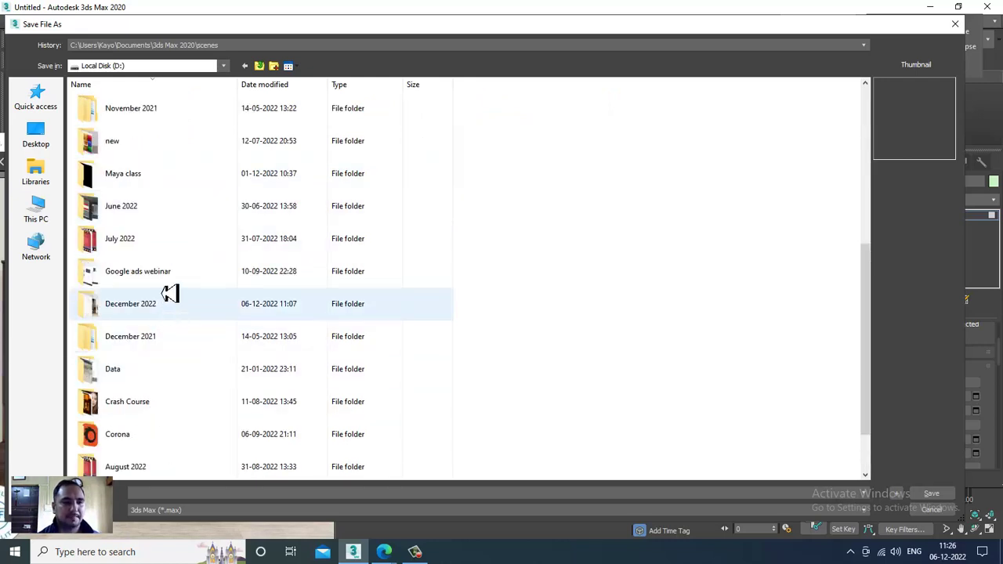
key("d")
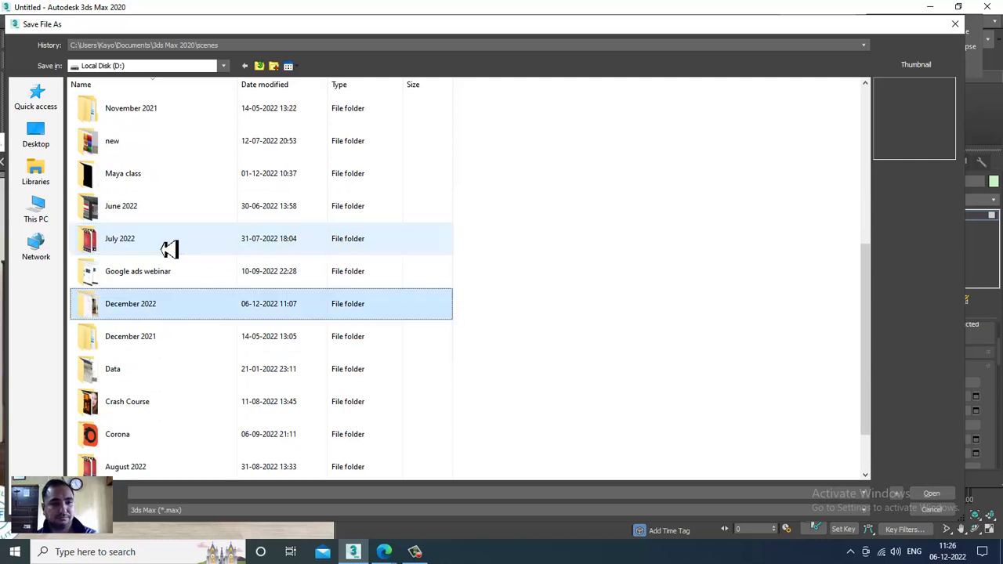
double_click(168, 298)
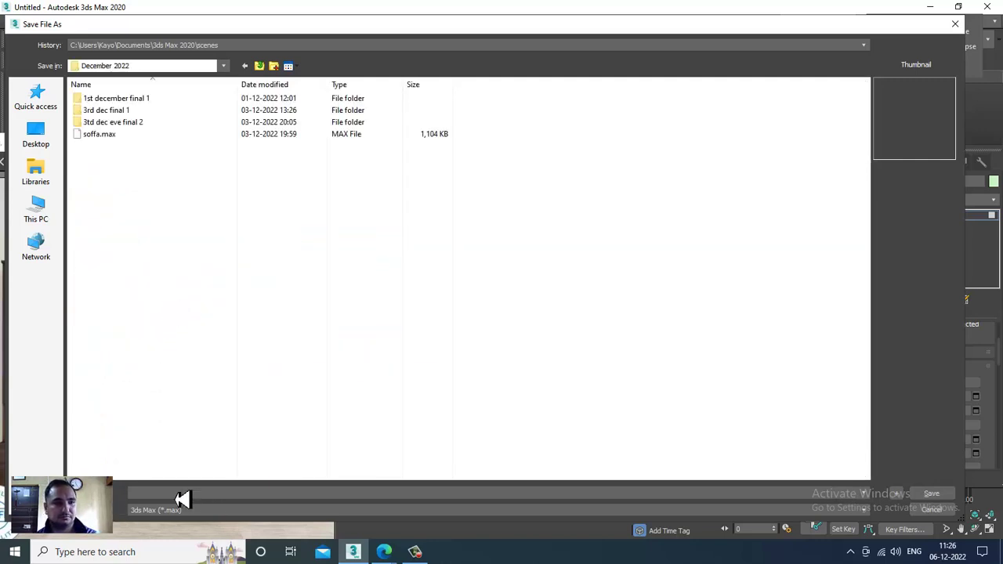
type("furn")
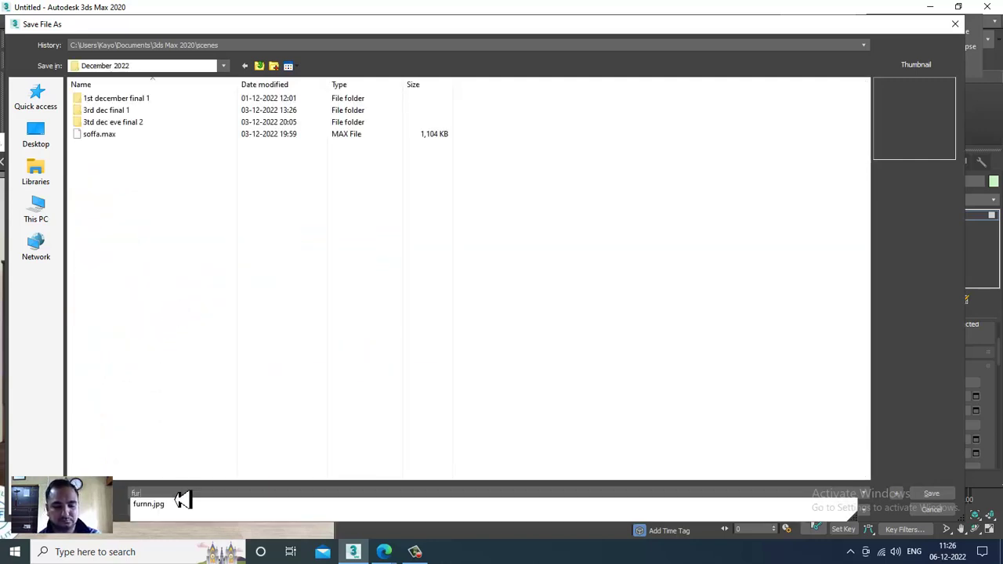
type("_1")
key("Return")
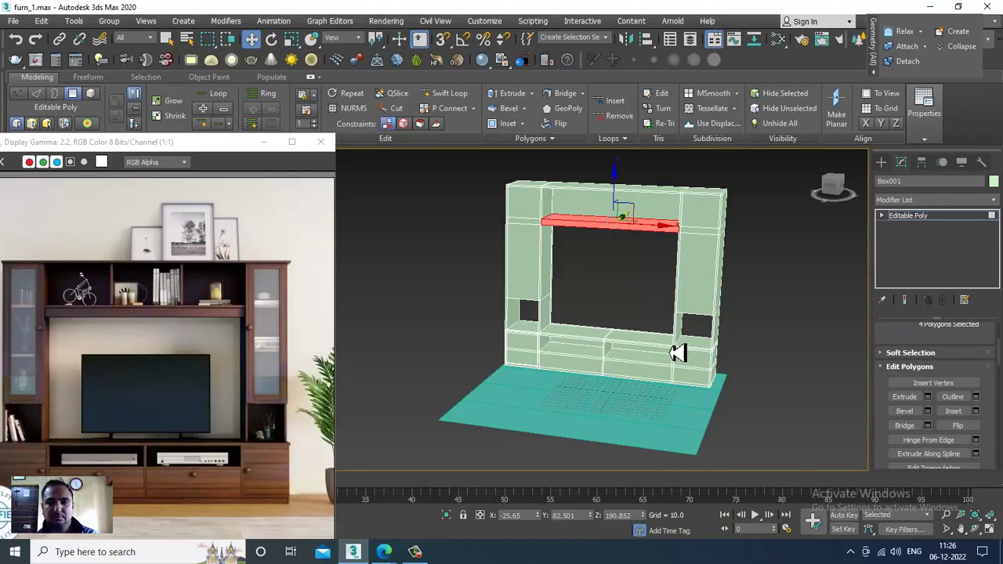
- Clear the shelf face selection and frame the front view around the central opening
middle_click_drag(677, 350, 634, 237, "alt")
left_click(605, 321)
scroll(593, 327, "up", 3)
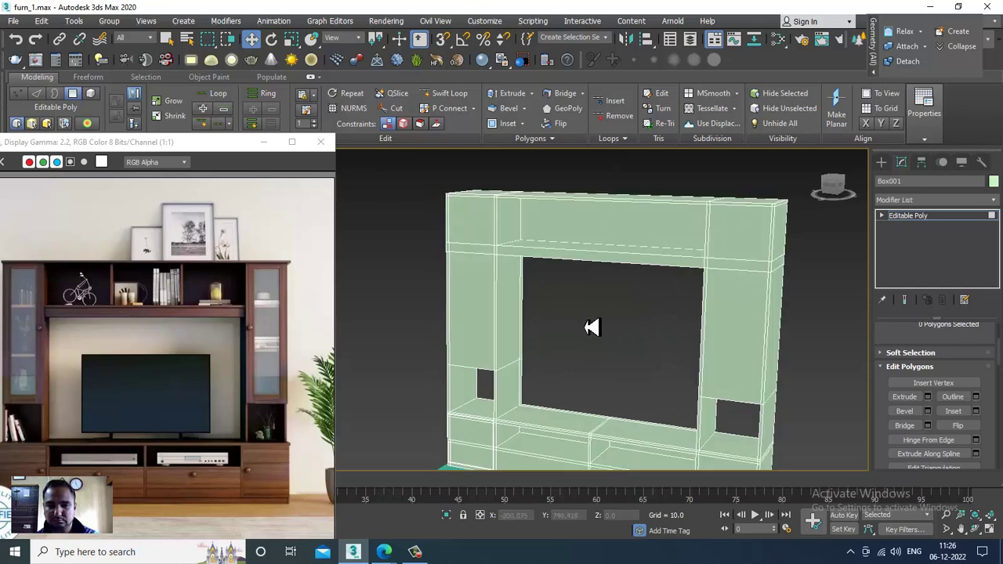
scroll(593, 327, "up", 1)
scroll(616, 329, "up", 1)
scroll(600, 316, "up", 3)
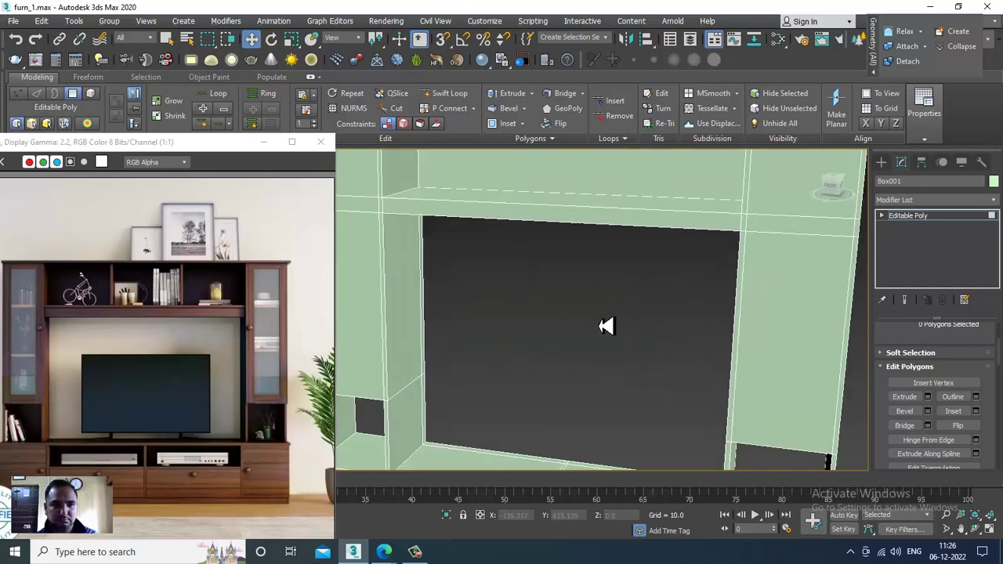
middle_click_drag(570, 282, 552, 286)
left_click(449, 93)
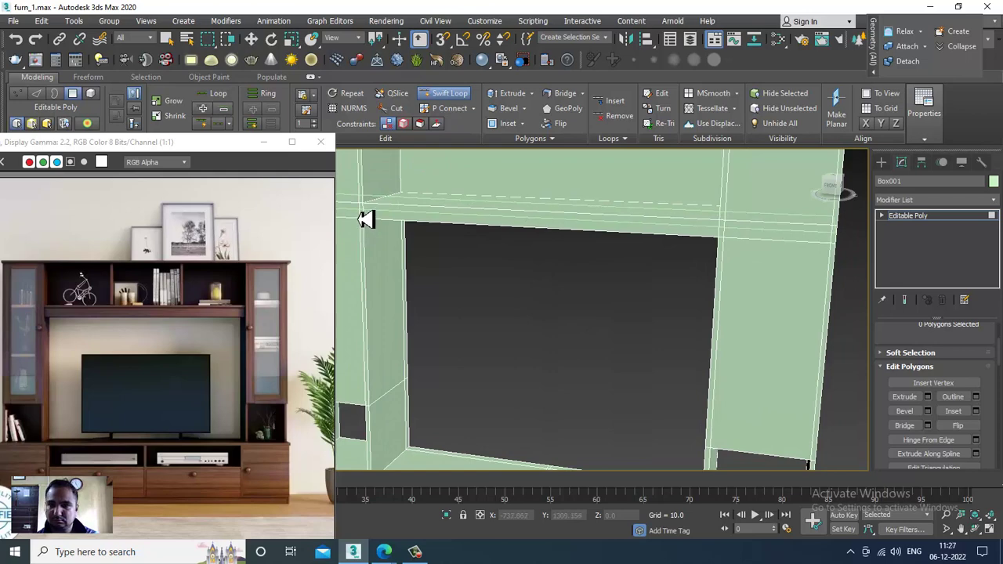
key("w")
mouse_move(676, 287)
middle_mouse_down("alt")
mouse_move(638, 258)
mouse_move(647, 275)
middle_mouse_up("alt")
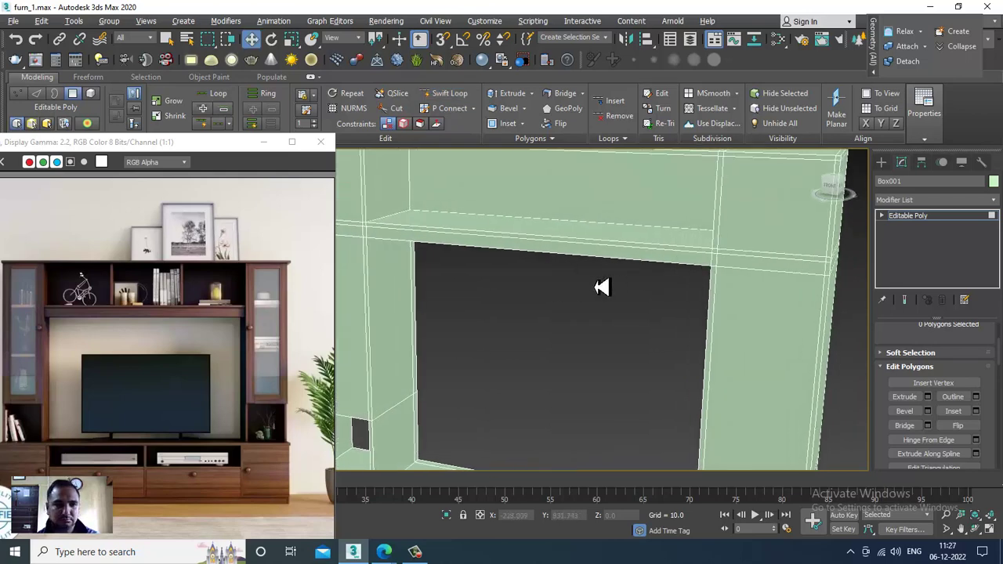
scroll(622, 295, "down", 2)
scroll(636, 282, "down", 3)
scroll(625, 298, "down", 3)
- Connect the selected shelf and top edges with new vertical edges
key("2")
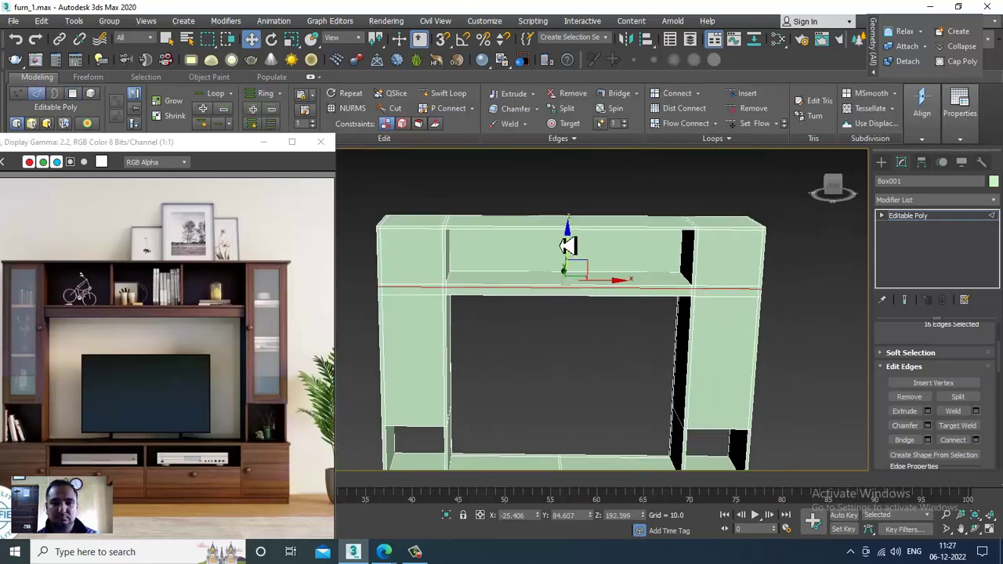
left_click_drag(583, 357, 584, 359)
left_click(976, 440)
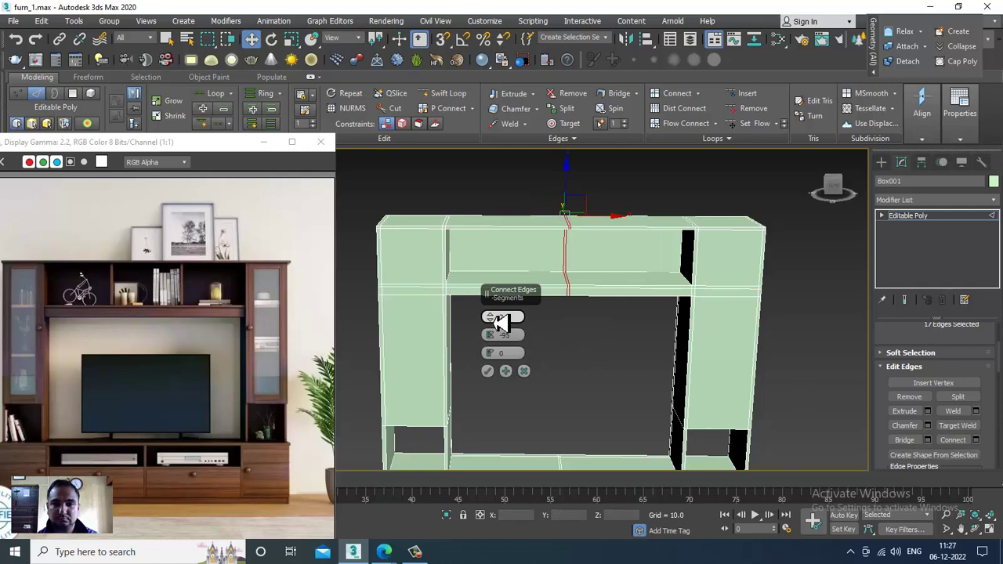
left_click(487, 371)
- In the maximized Front view, scale the new vertical edges' vertices apart horizontally
key("alt+w")
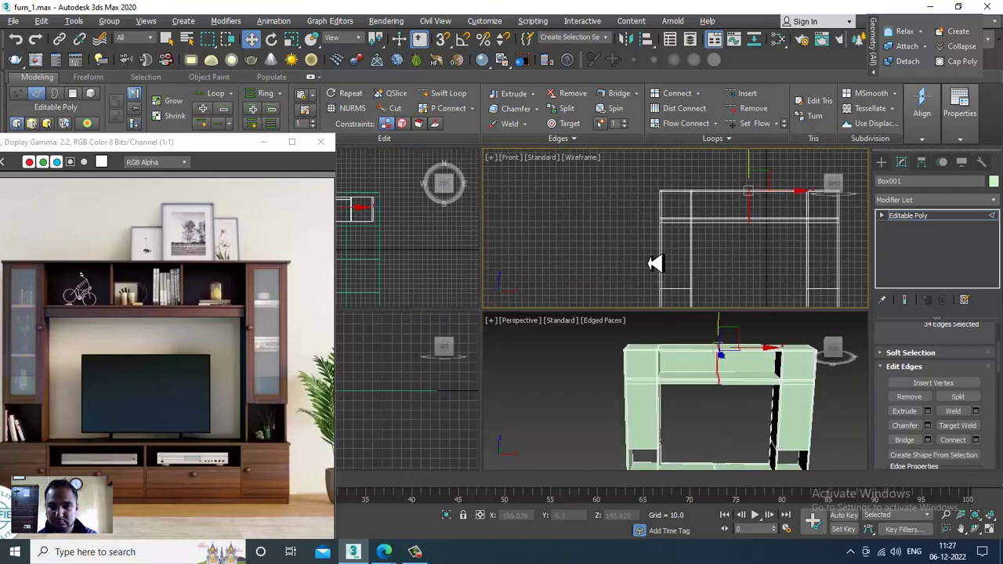
scroll(655, 264, "up", 3)
key("alt+w")
scroll(672, 195, "up", 3)
scroll(639, 274, "up", 2)
key("1")
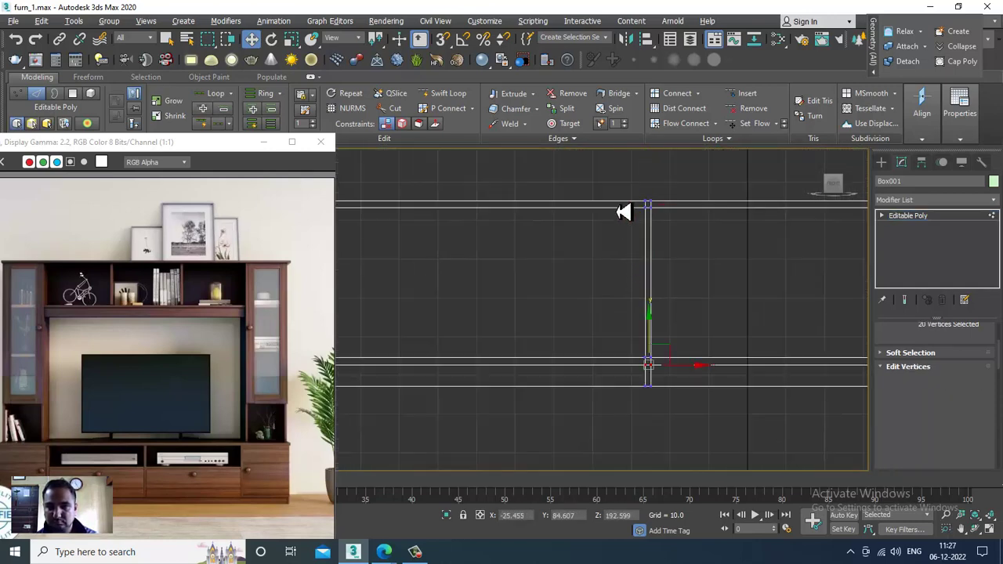
left_click_drag(601, 175, 658, 420)
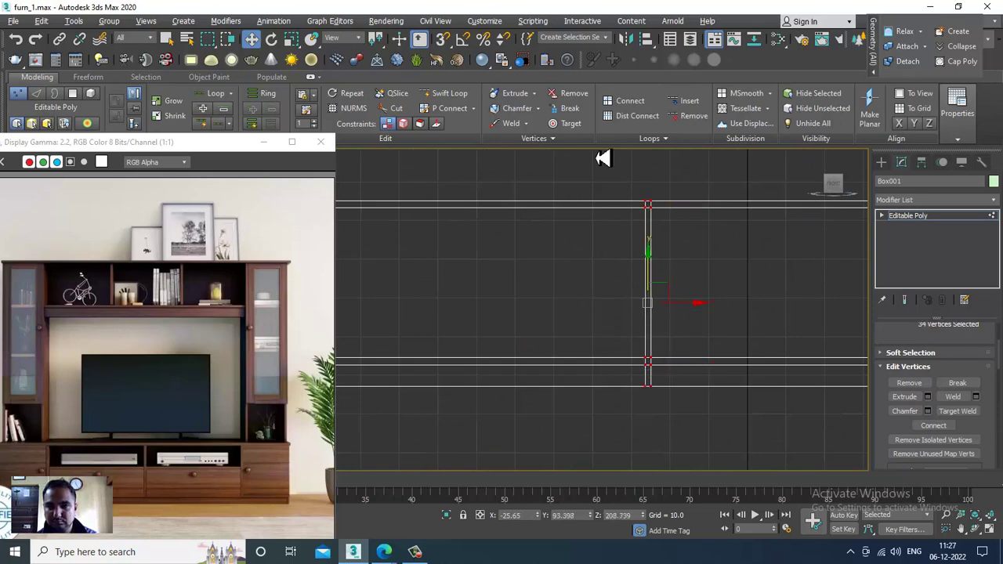
key("r")
mouse_move(719, 312)
left_mouse_down()
mouse_move(744, 316)
mouse_move(665, 316)
left_mouse_up()
key("w")
scroll(700, 318, "down", 3)
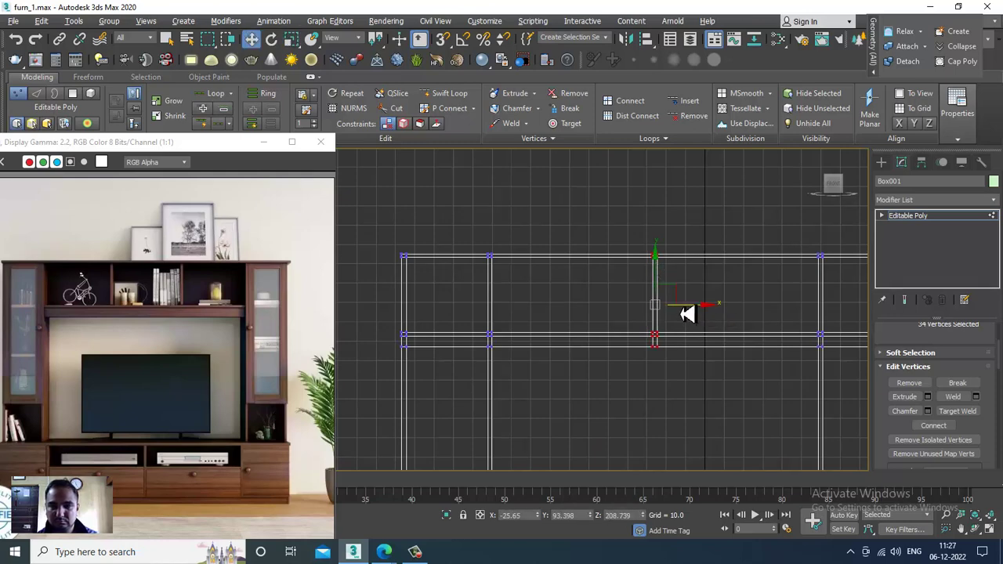
- Move the right vertical edge pair left, then connect the horizontal edges with one new vertical edge
left_click_drag(687, 314, 626, 314)
key("2")
left_click_drag(687, 212, 993, 459)
left_click(976, 439)
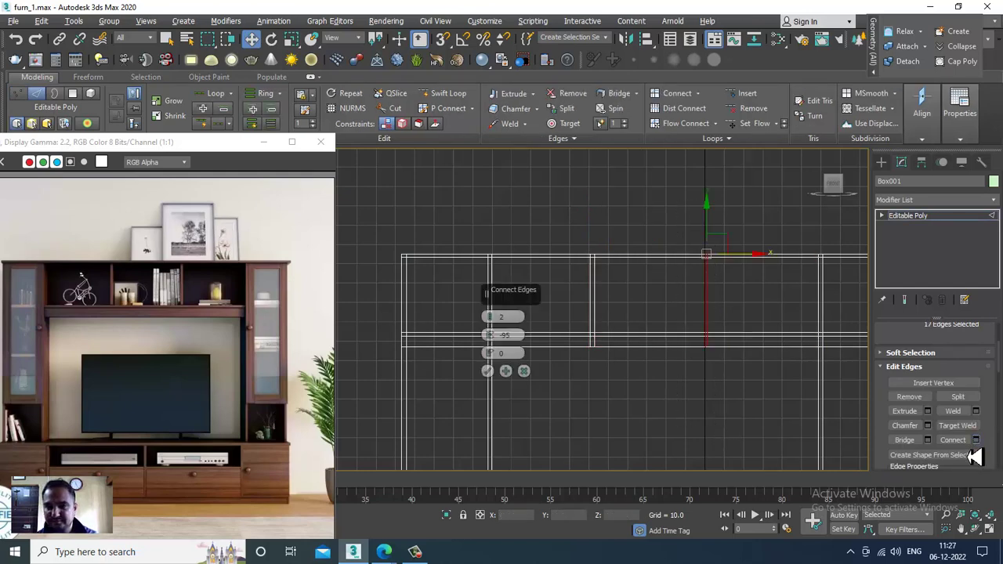
left_click(489, 372)
key("r")
scroll(702, 321, "up", 3)
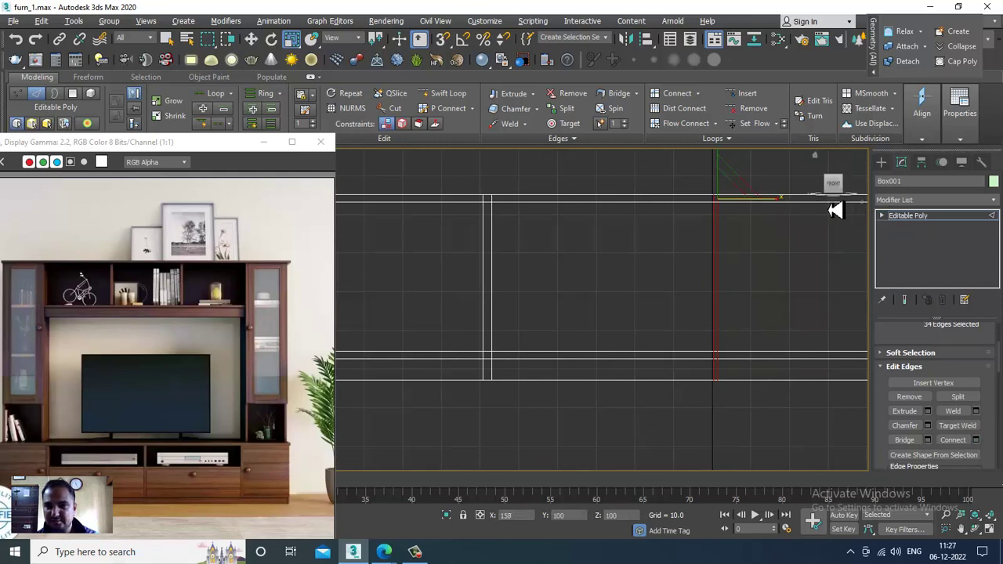
- Scale the right column's vertices to widen the column
key("w")
key("1")
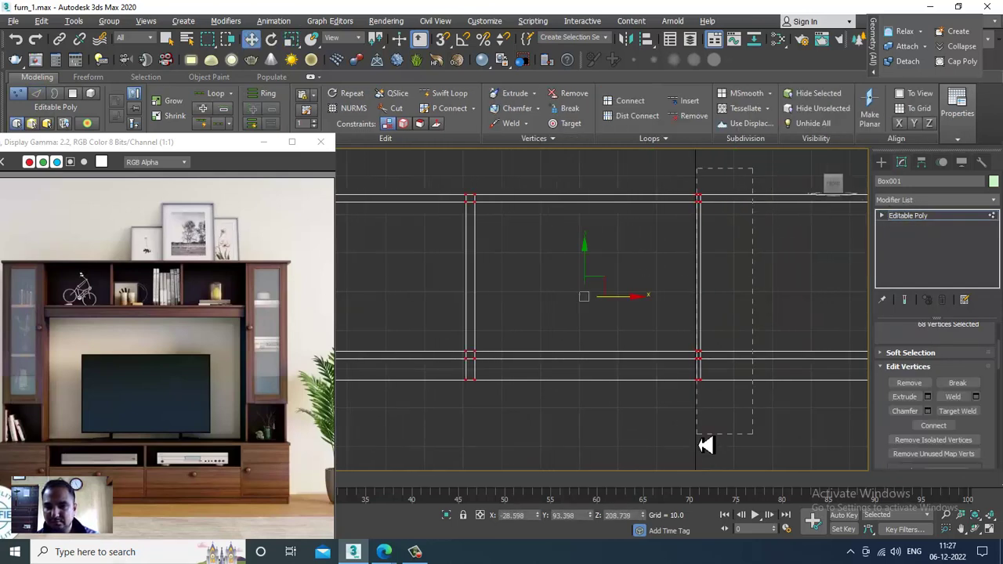
left_click_drag(706, 445, 672, 448)
key("r")
mouse_move(769, 302)
left_mouse_down()
mouse_move(816, 311)
mouse_move(697, 299)
left_mouse_up()
key("w")
scroll(758, 305, "down", 3)
scroll(650, 298, "up", 2)
- In the maximized Perspective view, select two facing top-shelf divider polygons
key("alt+w")
right_click(745, 376)
key("alt+w")
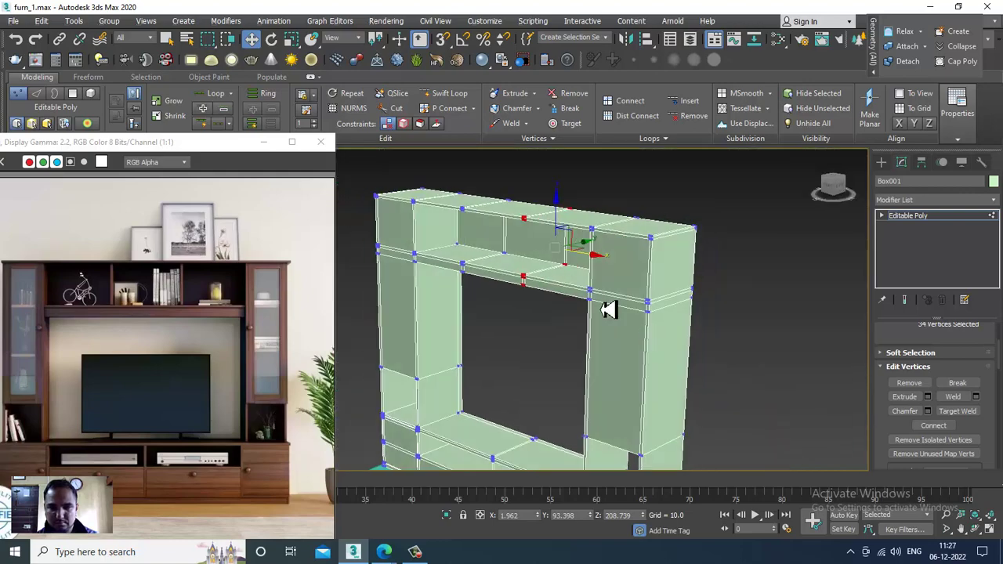
mouse_move(641, 314)
middle_mouse_down("alt")
mouse_move(589, 304)
mouse_move(559, 280)
mouse_move(530, 292)
mouse_move(538, 353)
middle_mouse_up("alt")
key("4")
left_click(531, 282)
left_click(536, 357, "ctrl")
- Add the thin divider strip from below and bridge the faces into a divider panel
key("ctrl+Page_Up")
mouse_move(842, 407)
middle_mouse_down("alt")
mouse_move(752, 298)
mouse_move(689, 241)
mouse_move(694, 224)
mouse_move(712, 331)
mouse_move(657, 329)
mouse_move(634, 376)
middle_mouse_up("alt")
left_click(672, 326)
left_click(921, 429)
scroll(690, 330, "down", 3)
scroll(673, 313, "down", 3)
middle_click_drag(673, 312, 685, 300, "alt")
scroll(667, 340, "up", 3)
- In the Front view, raise the two lower shelf vertex rows and lower the upper row slightly
scroll(670, 345, "up", 2)
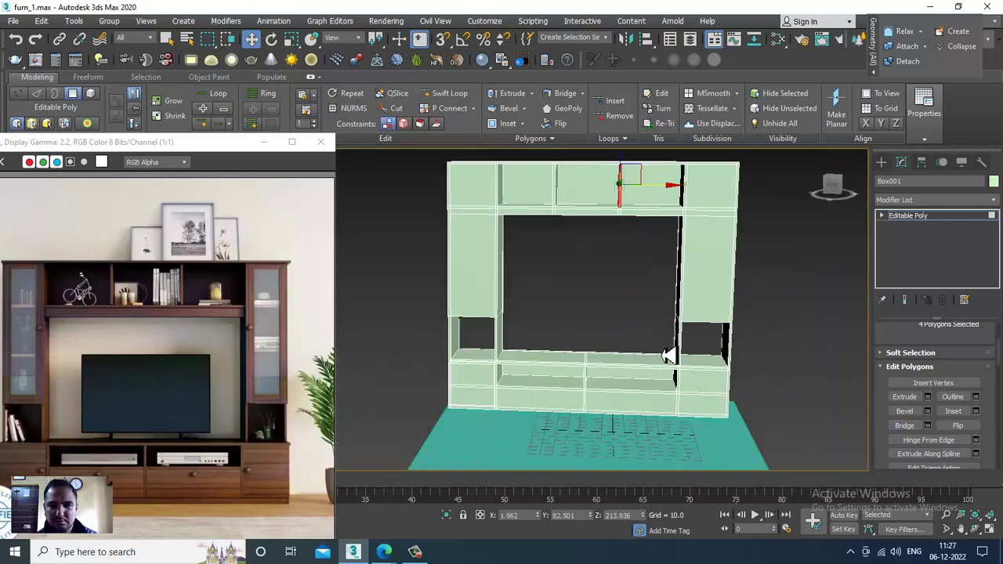
mouse_move(671, 351)
middle_mouse_down("alt")
mouse_move(658, 291)
mouse_move(658, 324)
middle_mouse_up("alt")
key("alt+w")
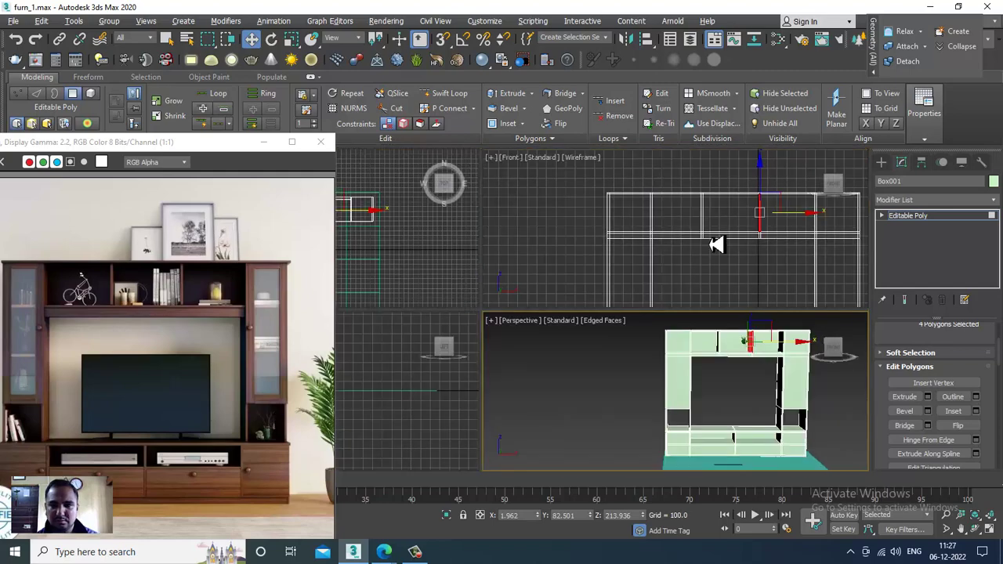
key("alt+w")
scroll(661, 280, "up", 2)
scroll(643, 274, "up", 3)
key("1")
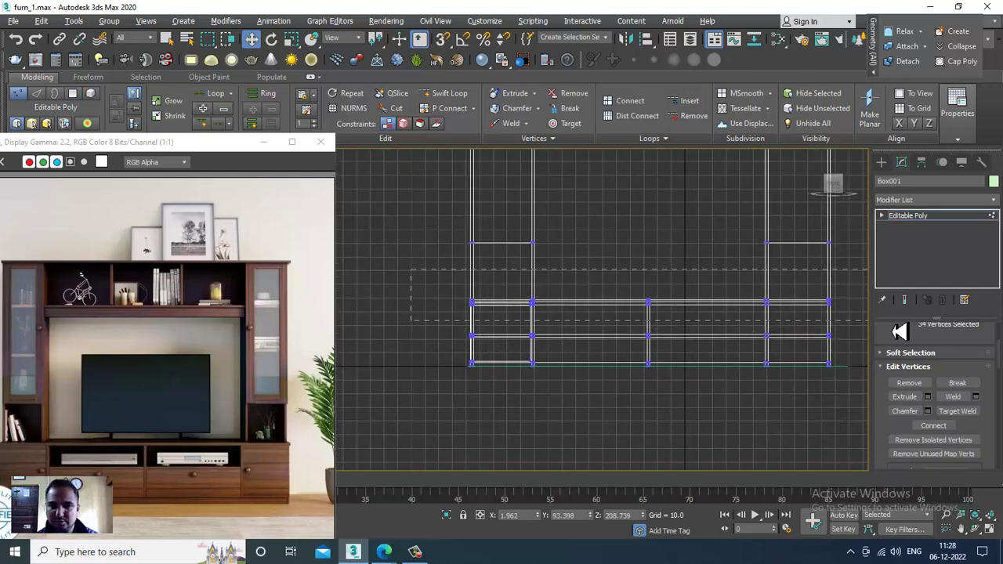
left_click_drag(912, 365, 858, 354)
left_click_drag(646, 286, 648, 283)
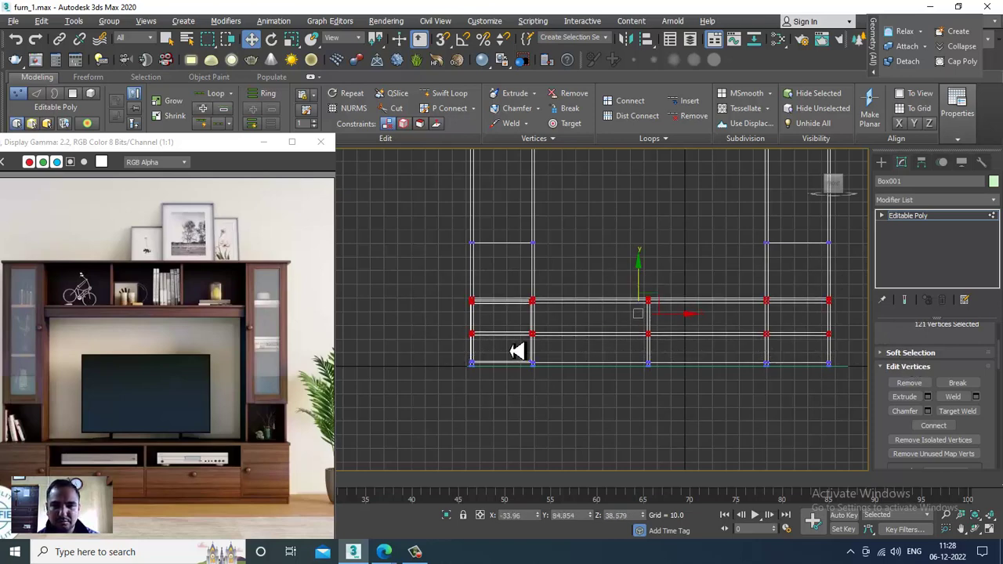
left_click_drag(937, 323, 933, 321)
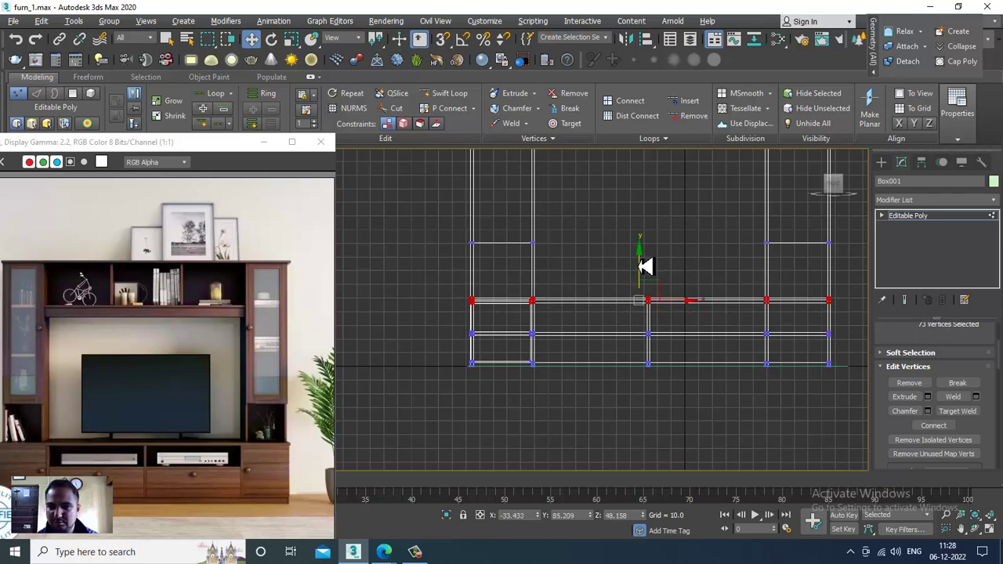
left_click_drag(644, 266, 650, 270)
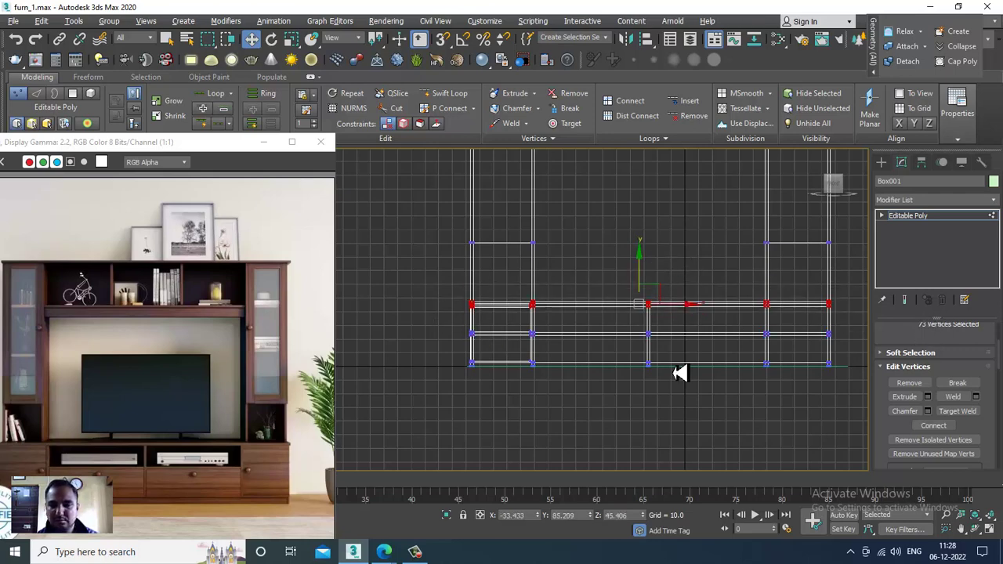
key("alt+w")
key("alt+w")
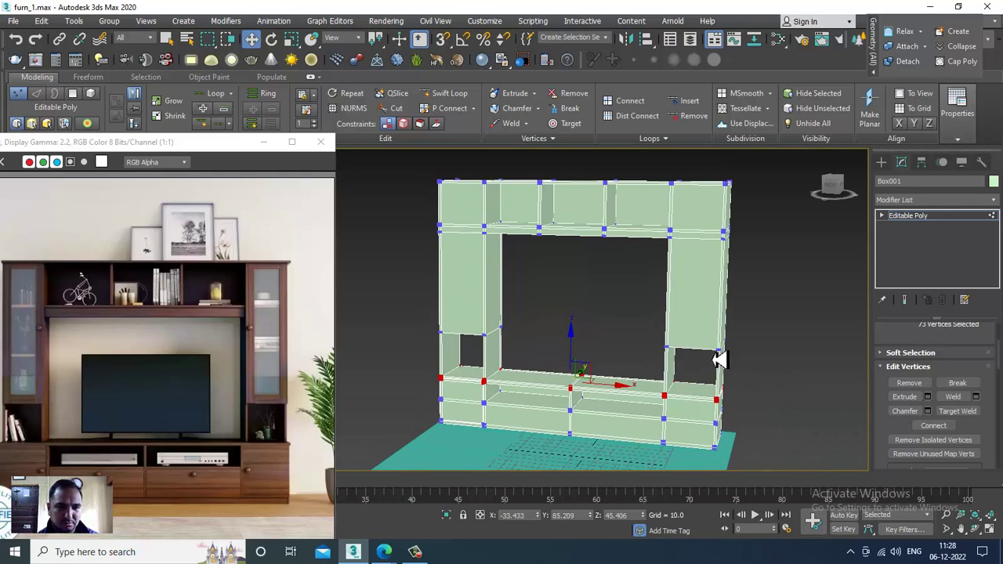
- Inset the left column's three front polygons by 1.94
mouse_move(721, 359)
middle_mouse_down("alt")
mouse_move(667, 359)
mouse_move(679, 363)
mouse_move(688, 325)
mouse_move(696, 335)
mouse_move(585, 298)
mouse_move(569, 342)
mouse_move(554, 311)
middle_mouse_up("alt")
key("4")
scroll(521, 249, "up", 4)
left_click(551, 255)
scroll(549, 267, "up", 3)
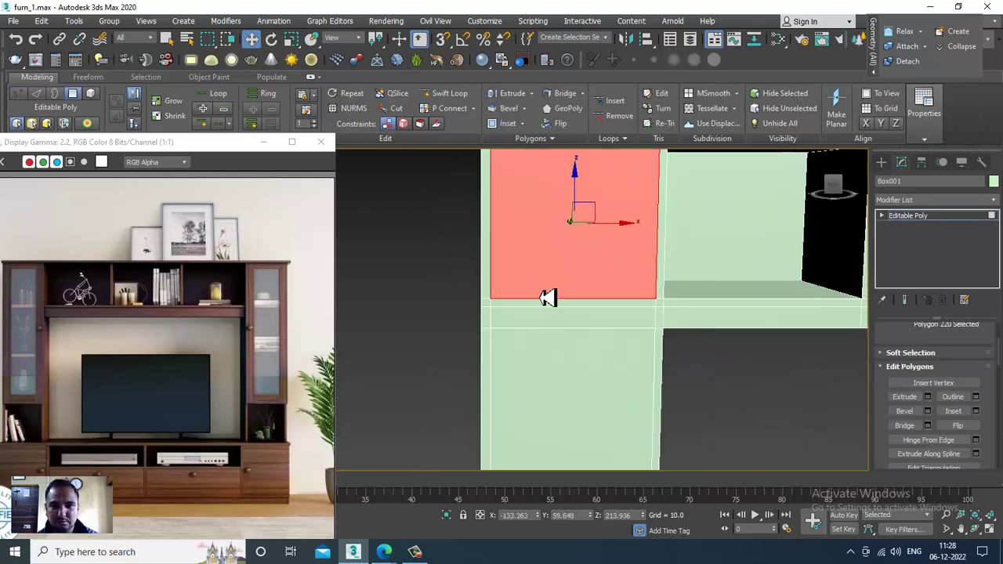
left_click(560, 305, "ctrl")
left_click(566, 378, "ctrl")
scroll(643, 311, "down", 2)
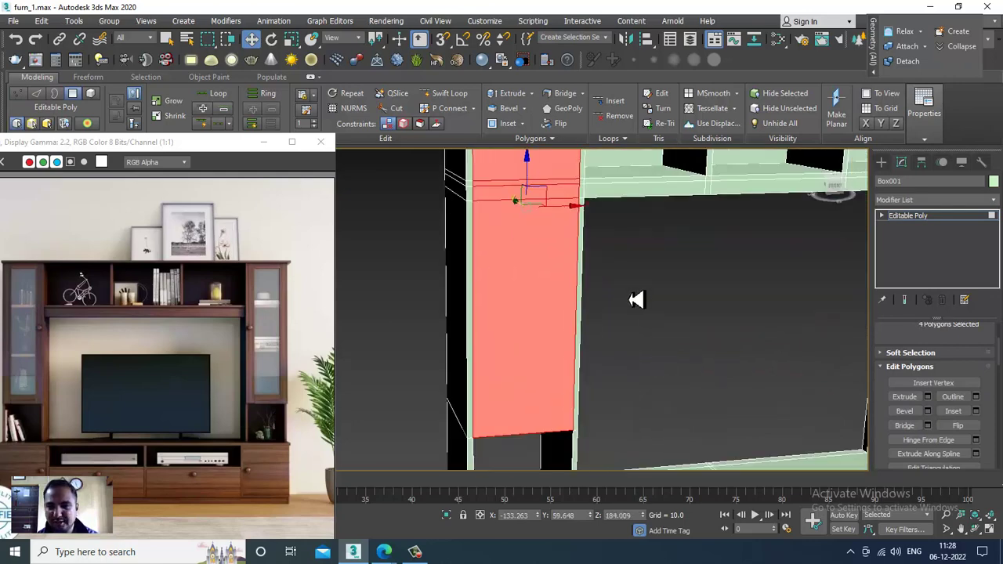
left_click(977, 412)
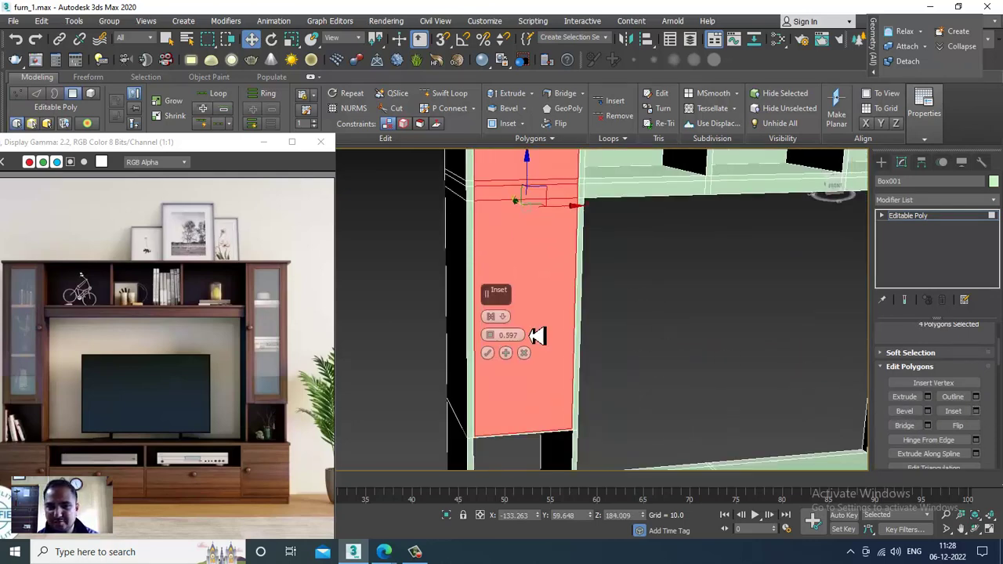
left_click_drag(493, 336, 492, 345)
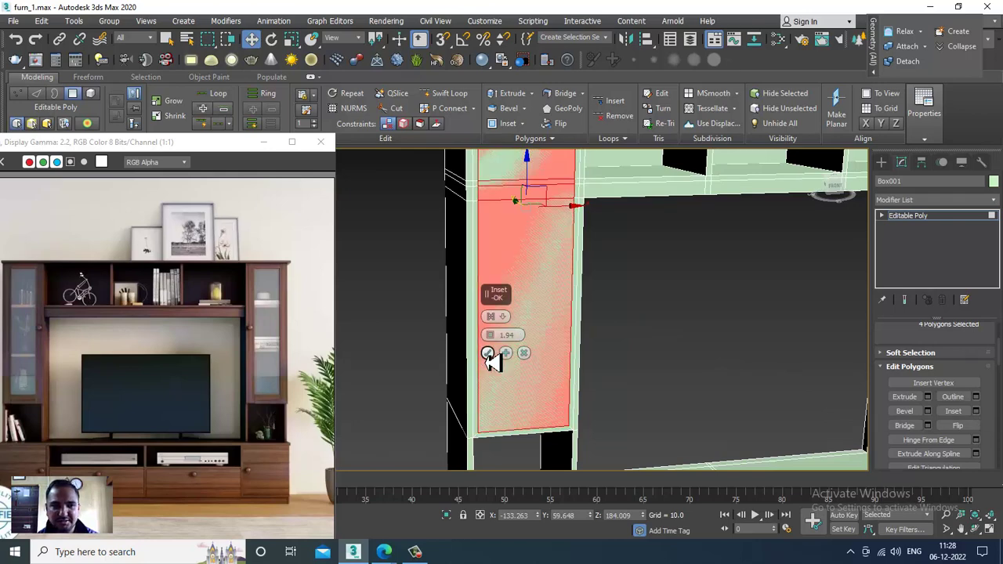
left_click(488, 354)
- Extrude the inset left column panels slightly inward
middle_click_drag(721, 348, 627, 376, "alt")
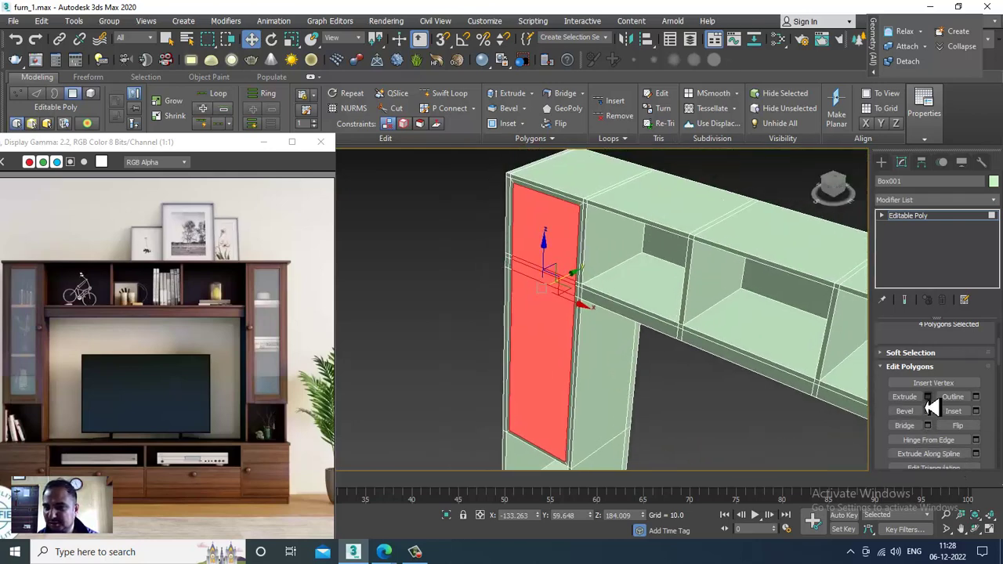
key("shift+e")
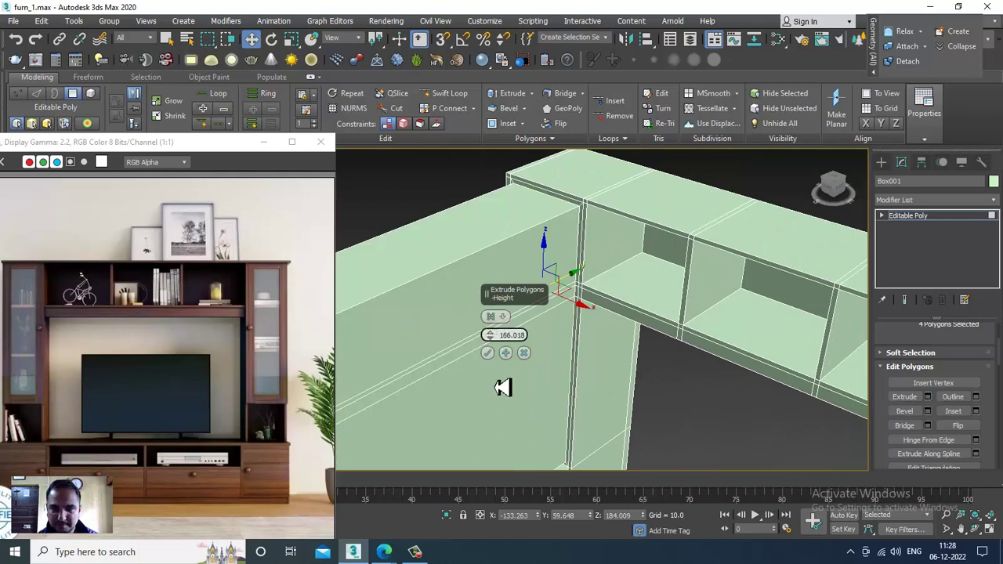
mouse_move(506, 409)
left_mouse_down()
mouse_move(665, 557)
mouse_move(684, 29)
left_mouse_up()
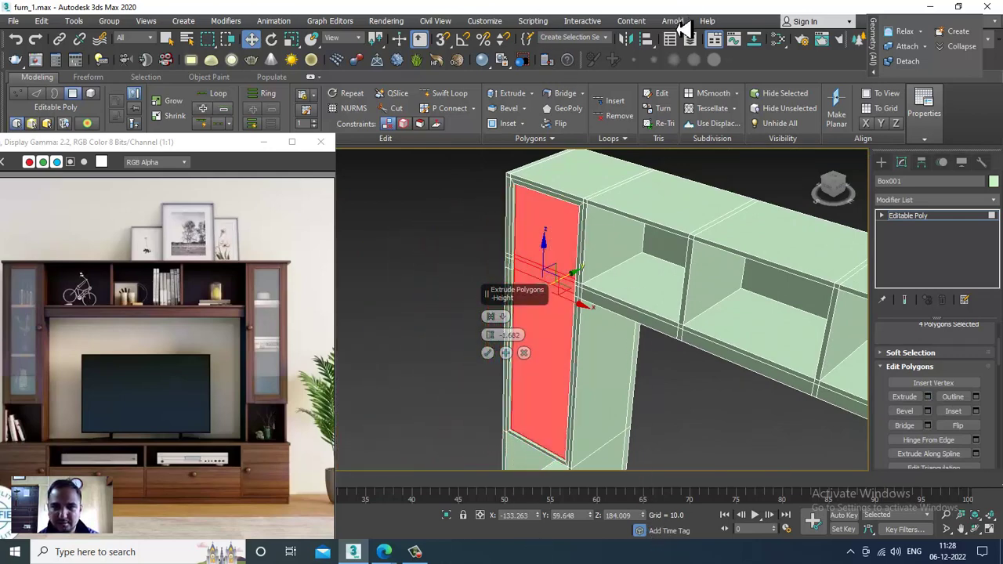
left_click(418, 343)
- Select the right column's three front polygons and inset them
middle_click_drag(418, 343, 576, 306, "alt")
scroll(576, 306, "up", 2)
left_click(609, 319)
scroll(609, 320, "up", 2)
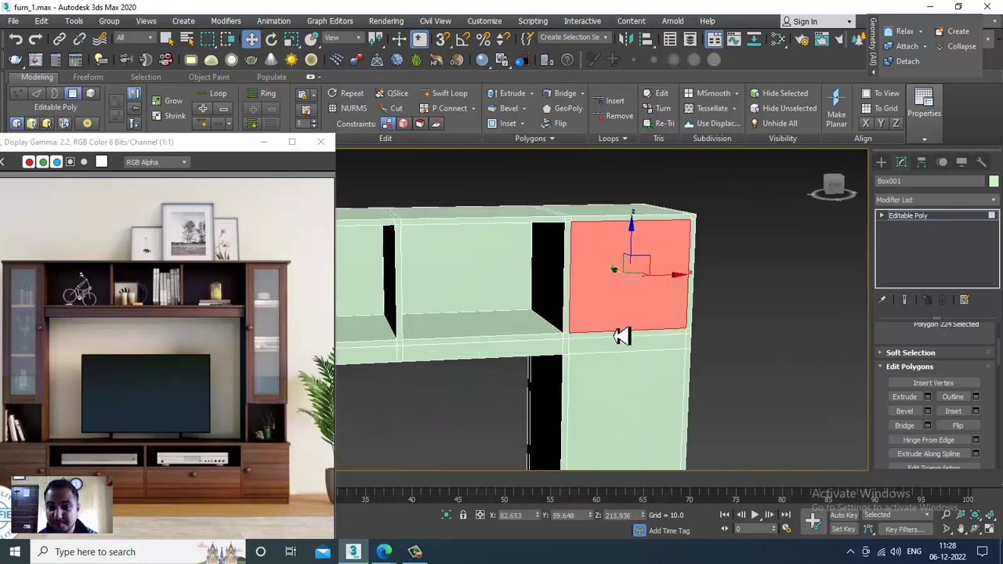
left_click(625, 346, "ctrl")
left_click(627, 399, "ctrl")
scroll(650, 340, "down", 2)
scroll(650, 340, "down", 2)
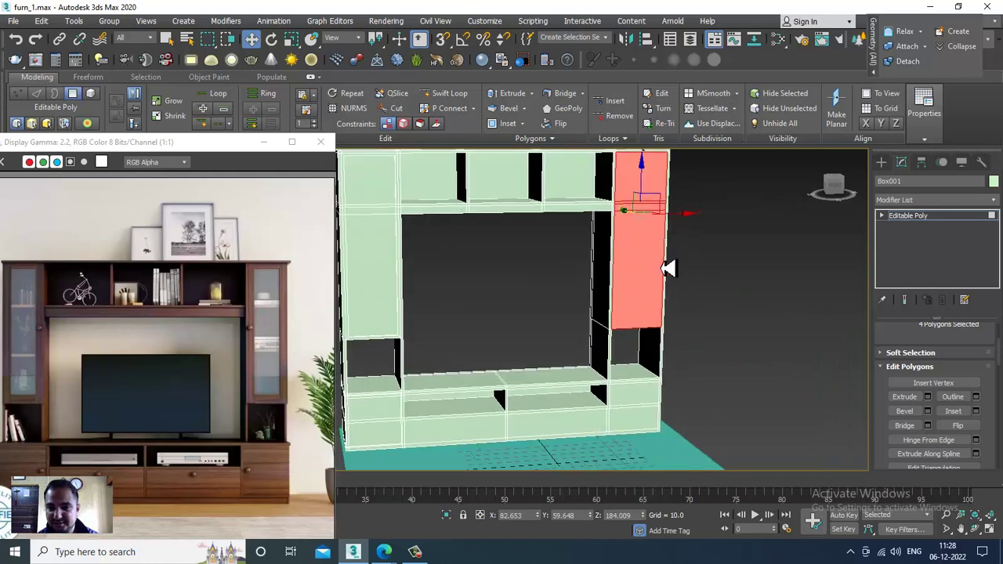
middle_click_drag(675, 235, 996, 429, "alt")
left_click(976, 411)
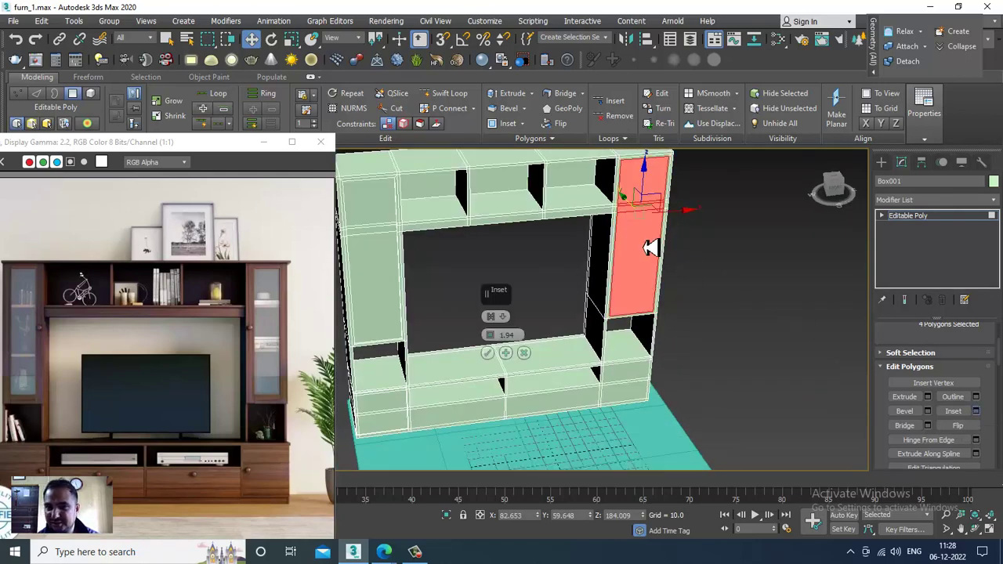
scroll(570, 315, "up", 2)
left_click(508, 354)
- Extrude the right column panels slightly inward, then clear the face selection
scroll(706, 387, "up", 2)
scroll(705, 388, "up", 1)
left_click(930, 397)
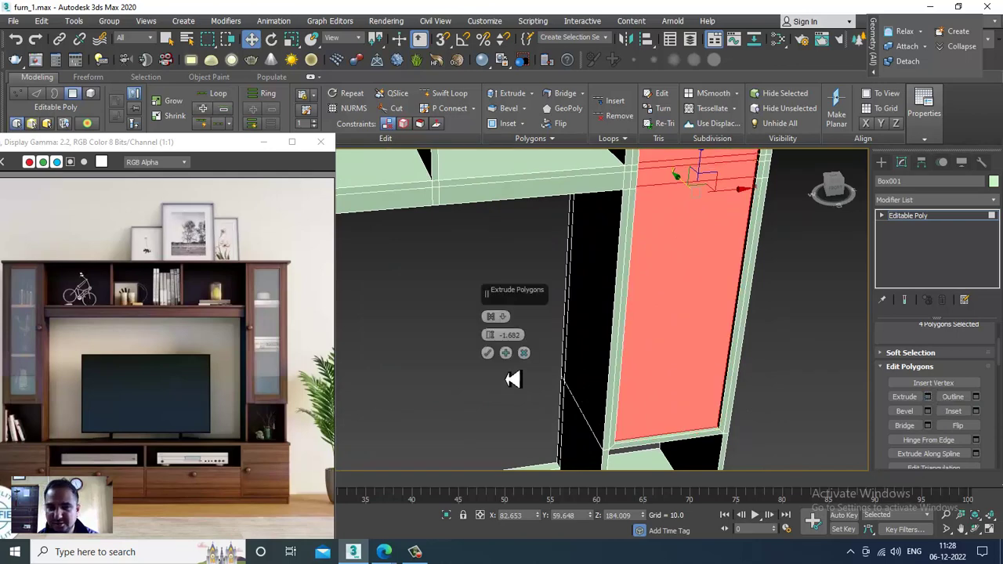
left_click(487, 353)
left_click(452, 322)
scroll(451, 323, "down", 2)
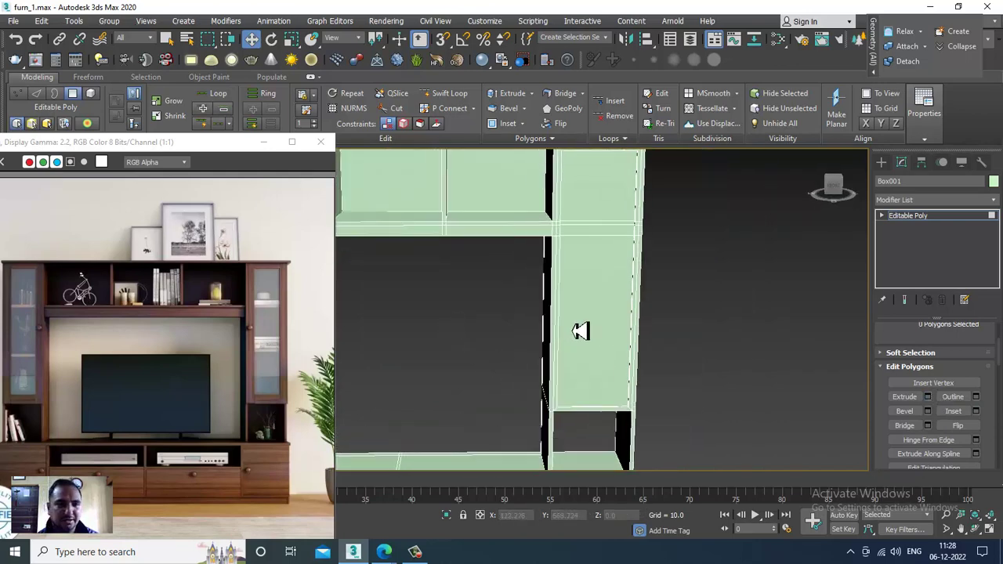
scroll(580, 331, "down", 5)
- Orbit and zoom around the unit to inspect the TV opening from an angle
middle_click_drag(645, 369, 604, 269, "alt")
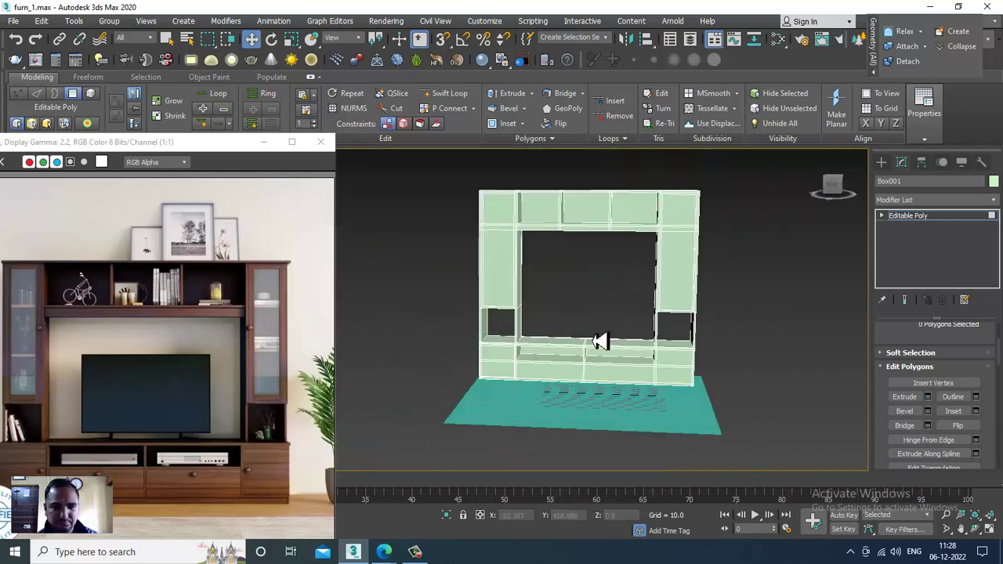
scroll(588, 340, "up", 3)
scroll(598, 333, "up", 1)
scroll(604, 336, "up", 1)
scroll(614, 339, "down", 2)
scroll(614, 340, "down", 2)
middle_click_drag(614, 339, 753, 347, "alt")
scroll(666, 392, "up", 2)
scroll(559, 298, "up", 2)
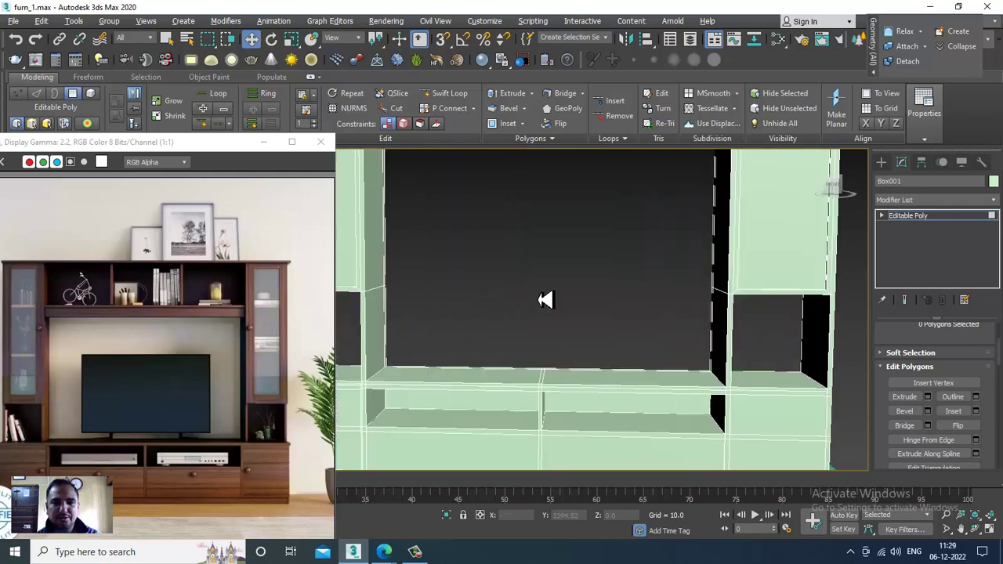
mouse_move(560, 298)
middle_mouse_down("alt")
mouse_move(557, 314)
mouse_move(583, 306)
mouse_move(619, 258)
middle_mouse_up("alt")
scroll(557, 315, "down", 3)
scroll(619, 258, "up", 3)
- Place edge loops by hand with Swift Loop, then turn the tool off
left_click(443, 94)
scroll(432, 303, "up", 2)
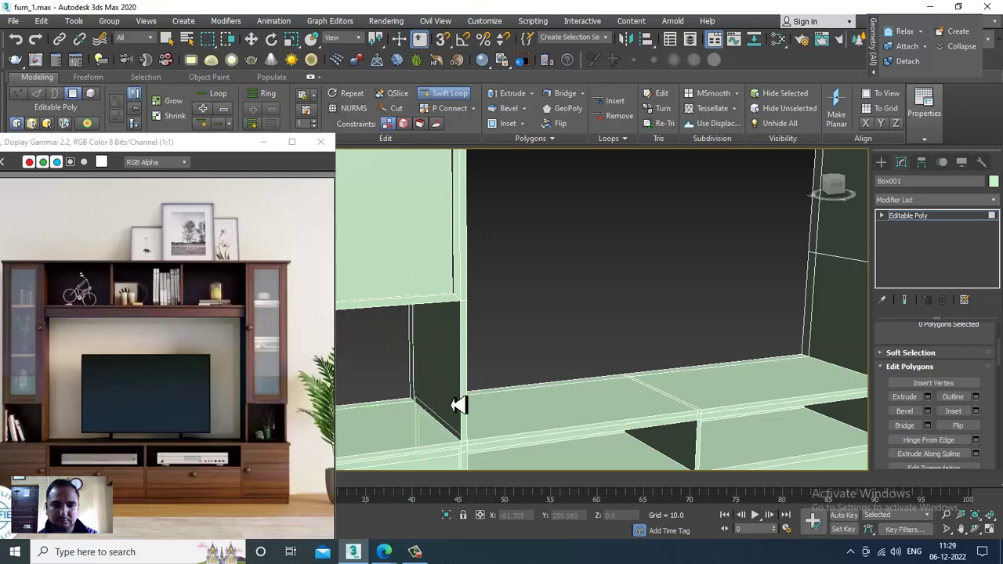
scroll(460, 405, "down", 2)
scroll(488, 353, "down", 1)
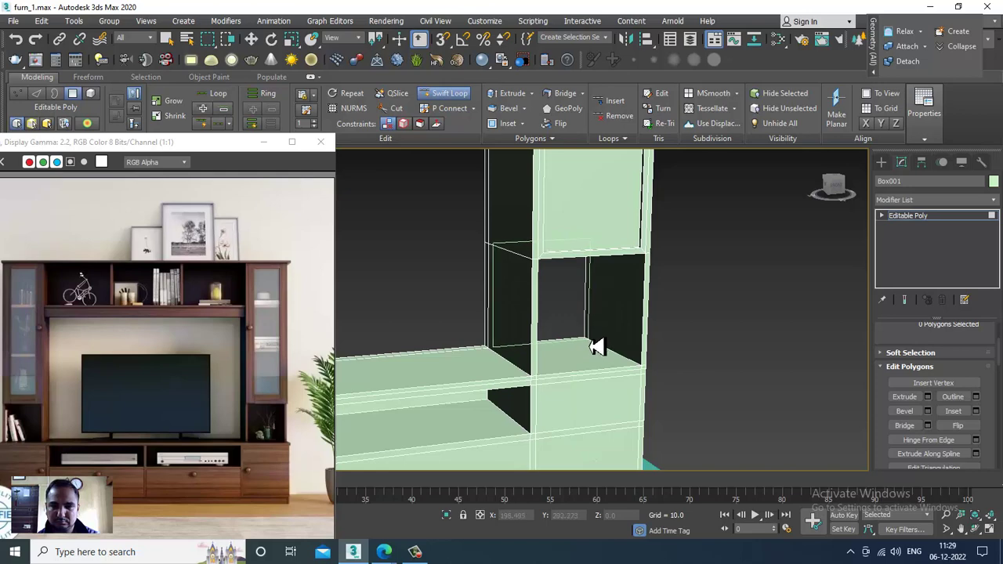
right_click(595, 347)
scroll(596, 347, "down", 3)
mouse_move(596, 347)
middle_mouse_down("alt")
mouse_move(511, 340)
mouse_move(776, 334)
middle_mouse_up("alt")
scroll(614, 302, "up", 3)
- Return to Polygon mode and select the first compartment face to bridge
key("4")
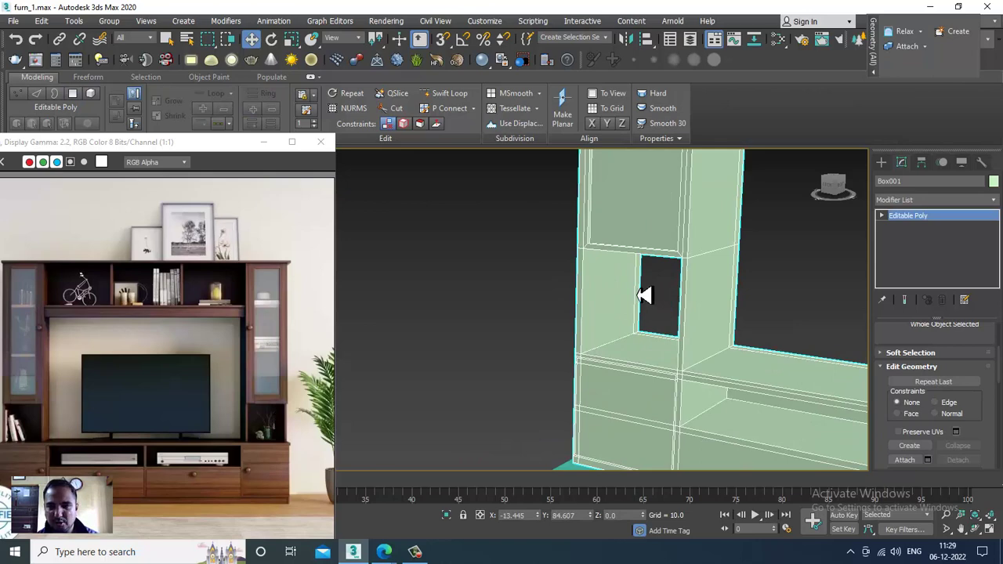
key("4")
left_click(643, 296)
- Bridge the left compartment's side face with its opposite back face into a through-hole
middle_click_drag(642, 295, 730, 285, "alt")
left_click(731, 284, "ctrl")
left_click(905, 426)
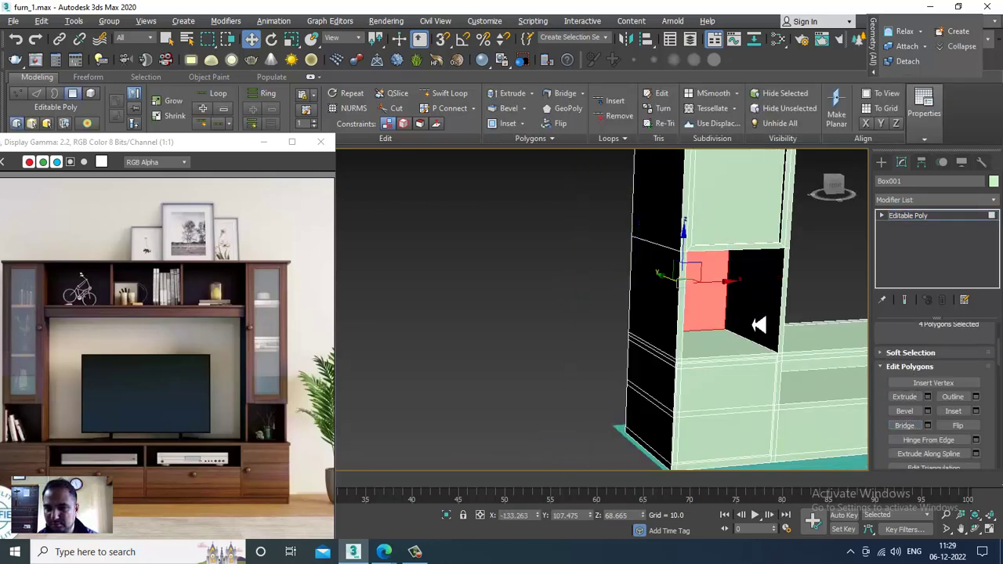
- Bridge the next compartment's back face and thin partition face into a second opening
mouse_move(755, 329)
middle_mouse_down("alt")
mouse_move(522, 313)
mouse_move(703, 335)
mouse_move(728, 298)
mouse_move(791, 326)
middle_mouse_up("alt")
left_click(722, 314)
left_click(751, 315, "ctrl")
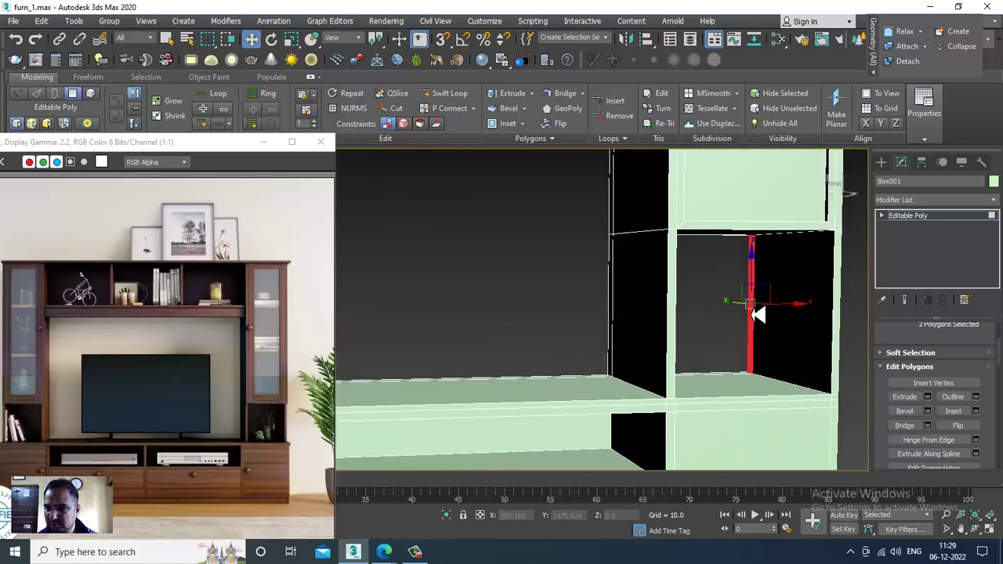
left_click(909, 430)
- Clear the polygon selection, return to object level and inspect the lower cabinet close-up
scroll(690, 290, "down", 3)
mouse_move(690, 291)
middle_mouse_down("alt")
mouse_move(663, 305)
mouse_move(481, 238)
mouse_move(672, 336)
mouse_move(680, 325)
mouse_move(671, 323)
middle_mouse_up("alt")
left_click(481, 237)
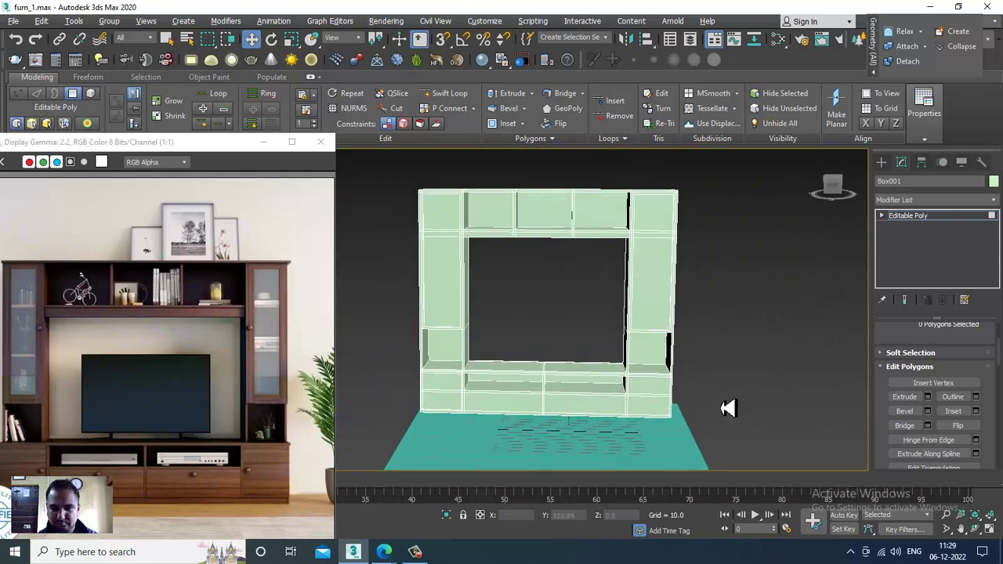
mouse_move(727, 407)
middle_mouse_down("alt")
mouse_move(674, 363)
mouse_move(666, 369)
middle_mouse_up("alt")
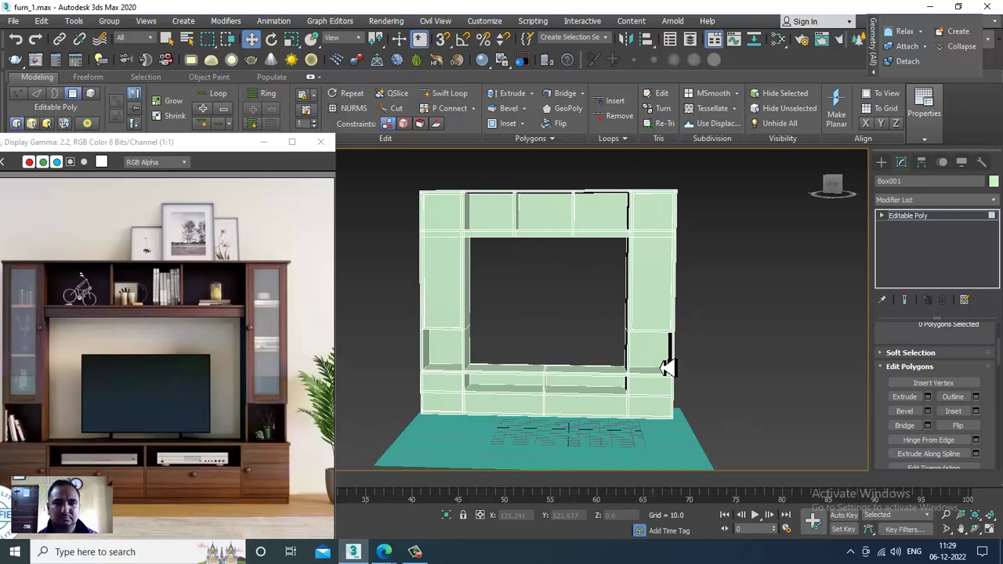
middle_click_drag(682, 324, 615, 377, "alt")
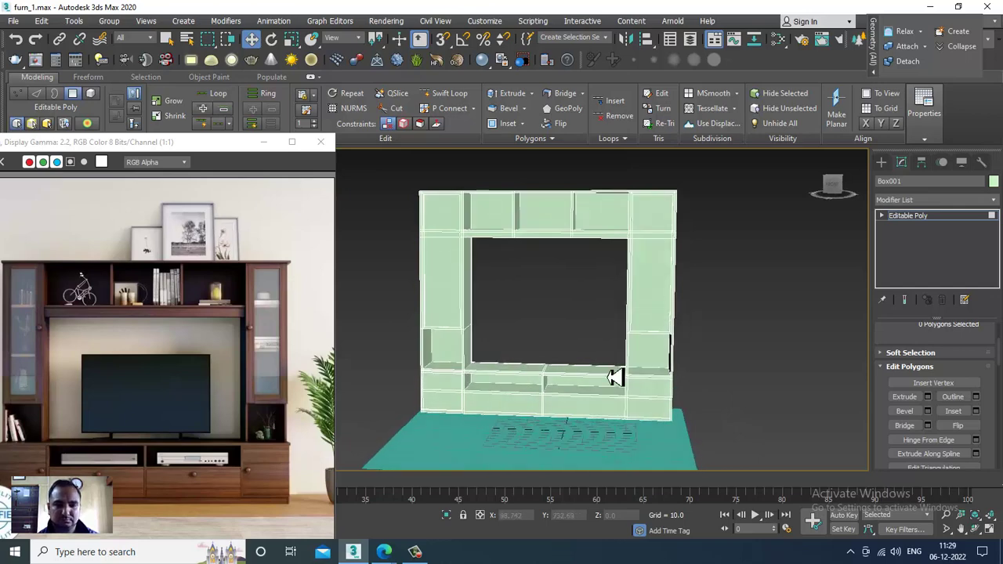
left_click(419, 553)
left_click(955, 497)
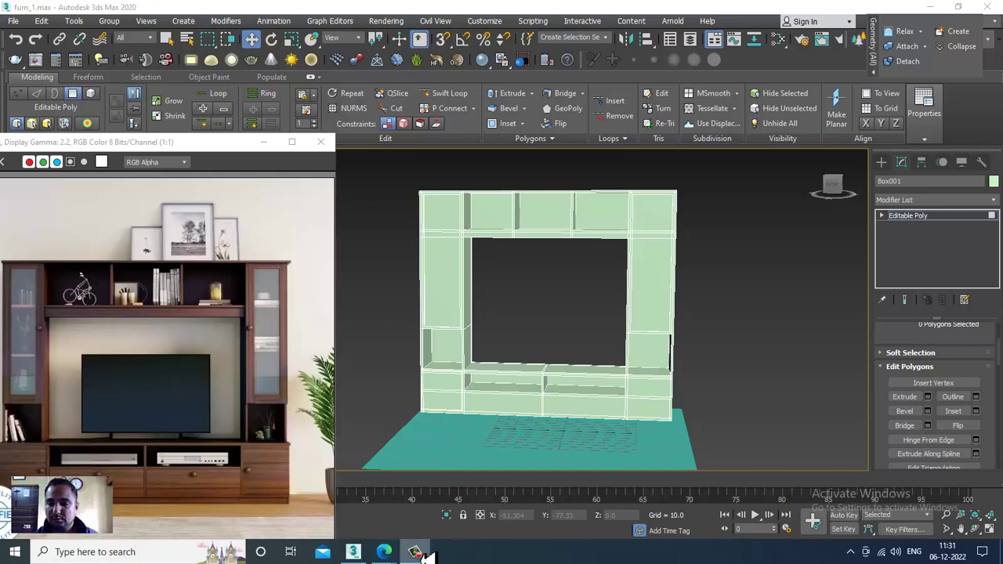
scroll(653, 307, "down", 3)
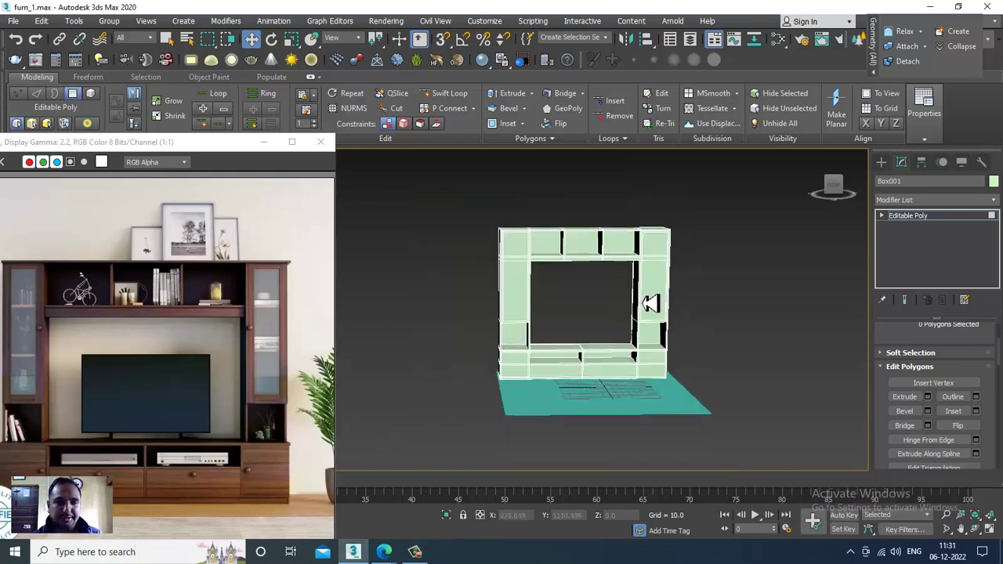
scroll(654, 303, "up", 5)
scroll(633, 318, "down", 2)
scroll(651, 333, "up", 1)
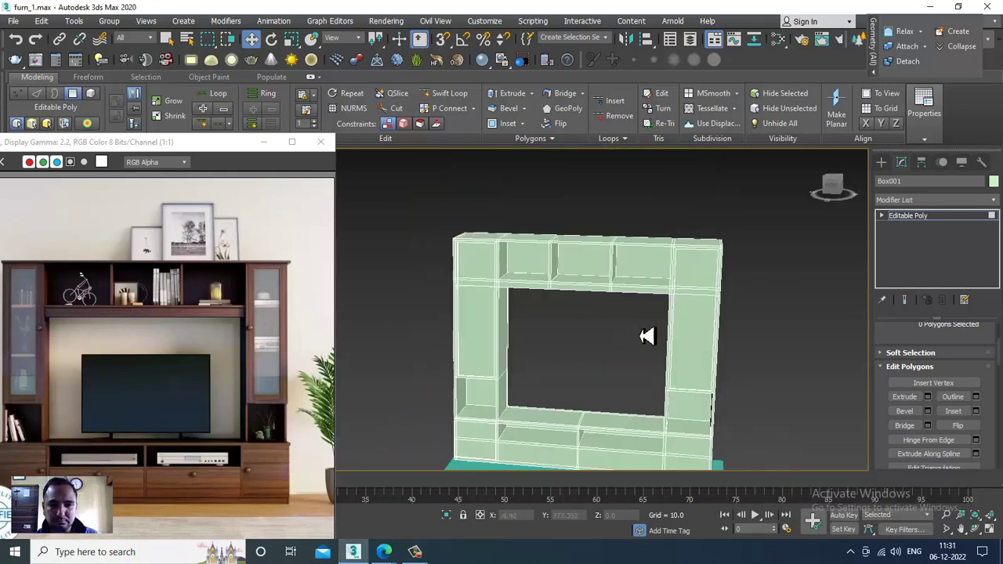
scroll(645, 336, "up", 2)
scroll(688, 269, "up", 3)
scroll(659, 266, "up", 1)
mouse_move(673, 247)
middle_mouse_down("alt")
mouse_move(667, 277)
mouse_move(712, 298)
middle_mouse_up("alt")
- In Polygon mode, select the eleven faces along the top of the unit, including the divider strip
key("4")
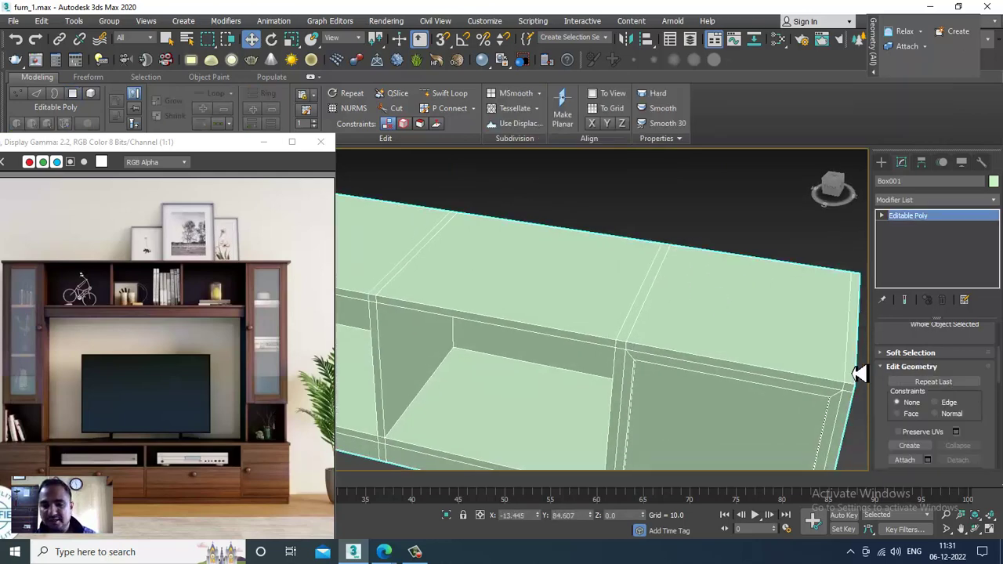
key("4")
left_click(857, 373)
left_click(691, 332, "ctrl")
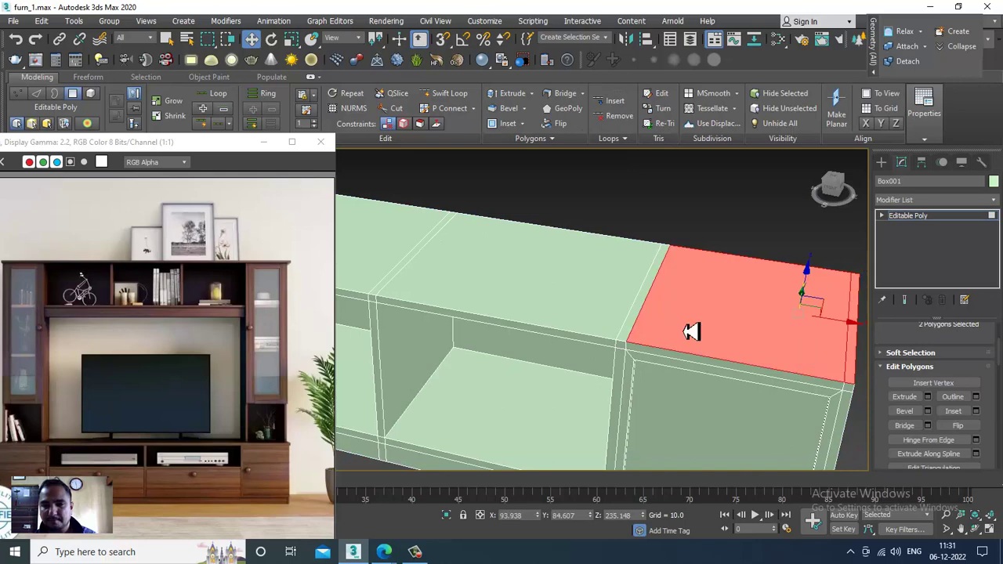
left_click(637, 335, "ctrl")
middle_click_drag(596, 311, 672, 322, "alt")
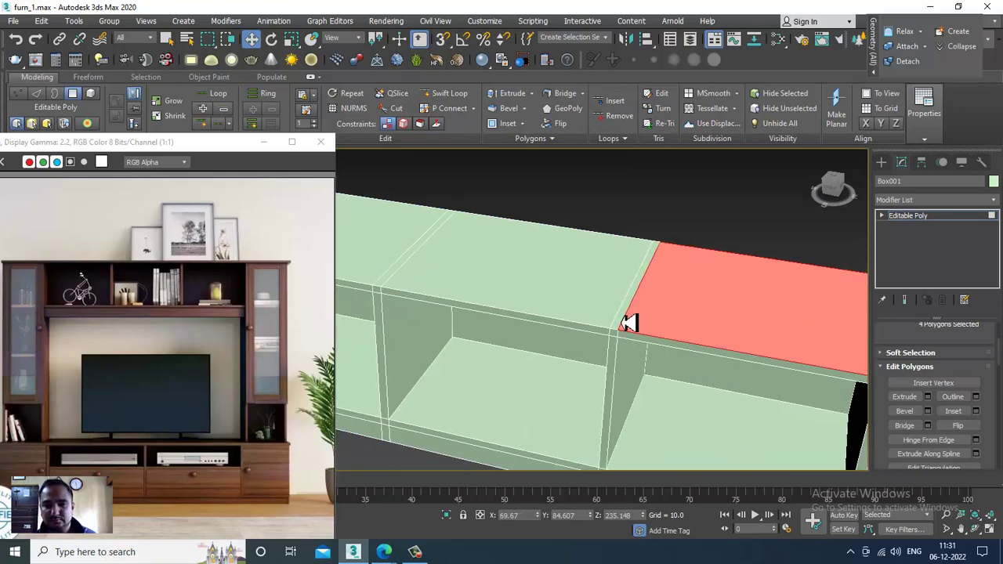
mouse_move(596, 309)
middle_mouse_down("alt")
mouse_move(712, 311)
mouse_move(604, 324)
middle_mouse_up("alt")
left_click(527, 281, "ctrl")
middle_click_drag(527, 281, 635, 321, "alt")
left_click(636, 322, "ctrl")
left_click(504, 291, "ctrl")
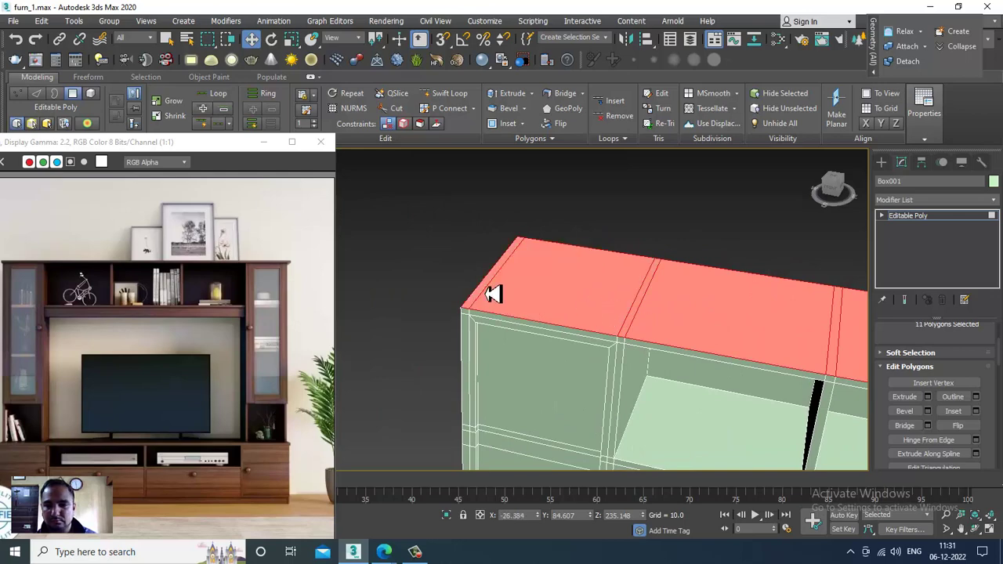
- Extrude the selected top faces upward by a height of 1.943
left_click(930, 400)
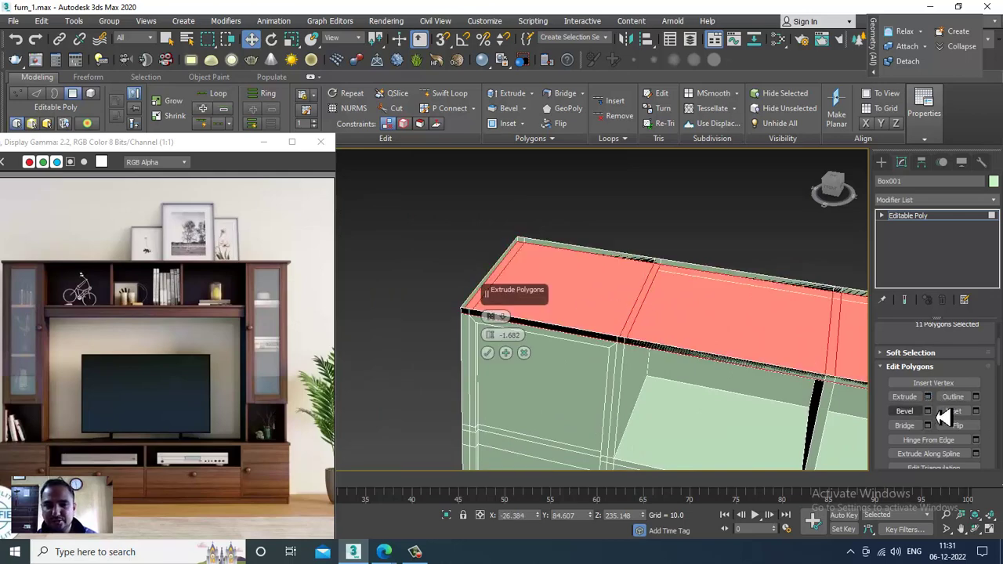
left_click_drag(502, 337, 507, 327)
left_click(487, 353)
middle_click_drag(494, 359, 589, 298, "alt")
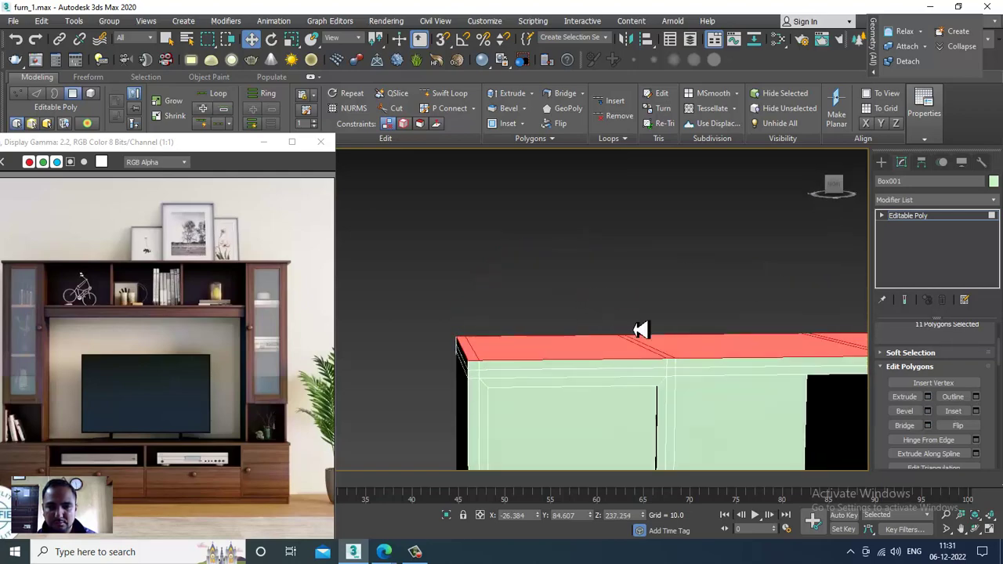
- Maximise the Front viewport and frame the top corner of the unit
key("alt+w")
key("alt+w")
scroll(677, 231, "down", 3)
middle_click_drag(678, 231, 651, 392)
scroll(522, 298, "up", 3)
scroll(459, 286, "up", 2)
middle_click_drag(460, 287, 423, 329)
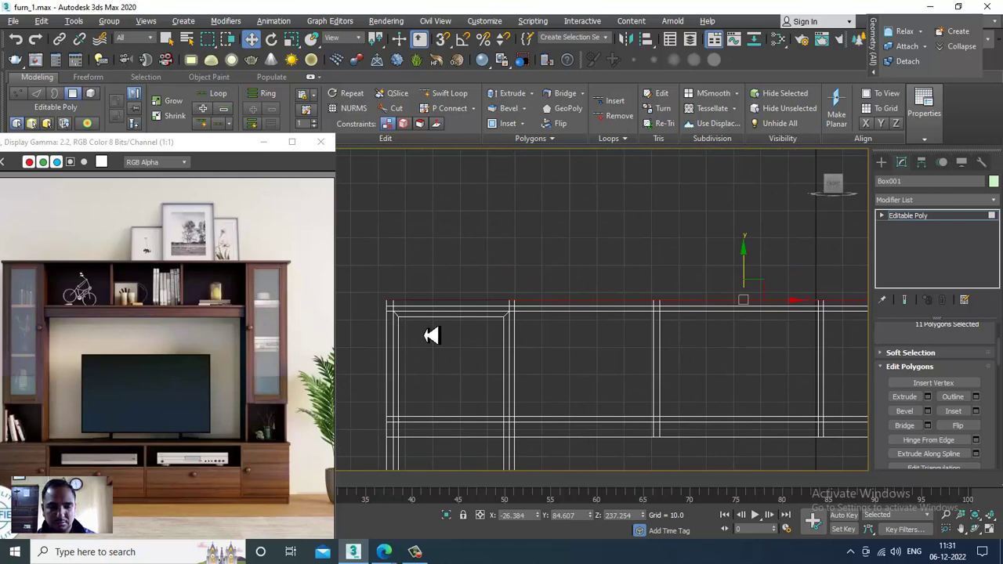
- Select the raised top's edges in the Front view and convert them to 24 rim polygons
key("r")
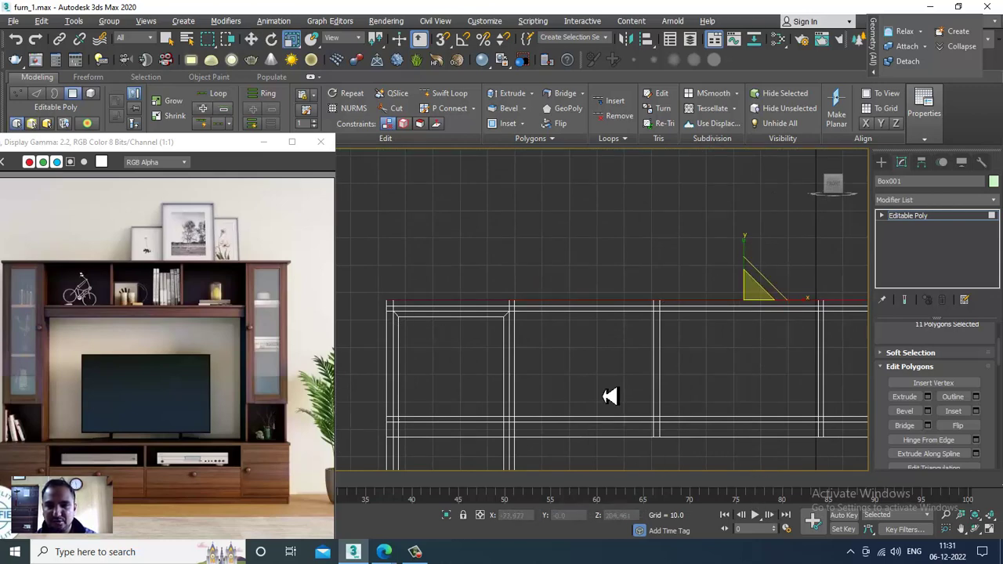
scroll(611, 392, "down", 2)
scroll(396, 331, "up", 1)
scroll(401, 320, "up", 3)
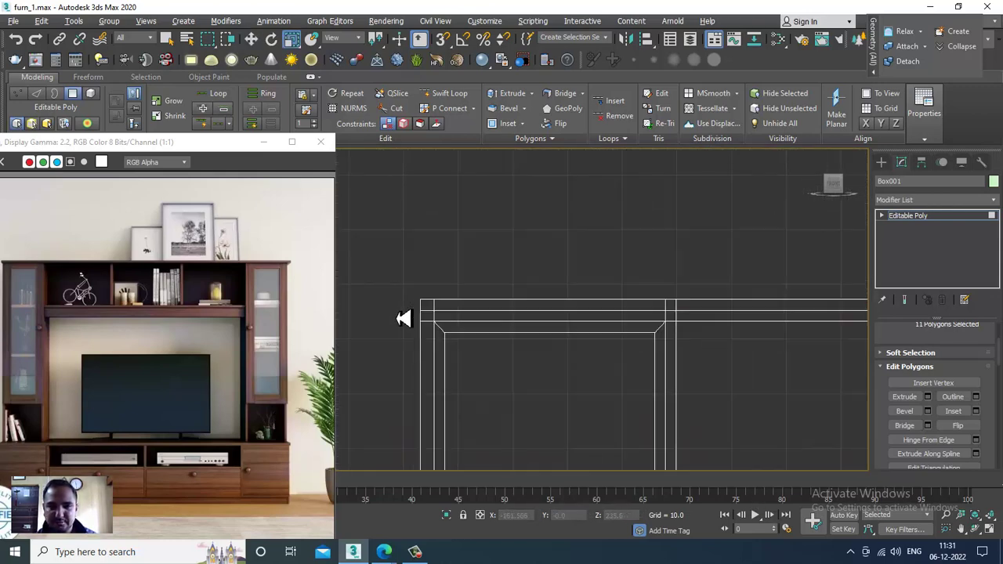
scroll(423, 319, "up", 2)
key("2")
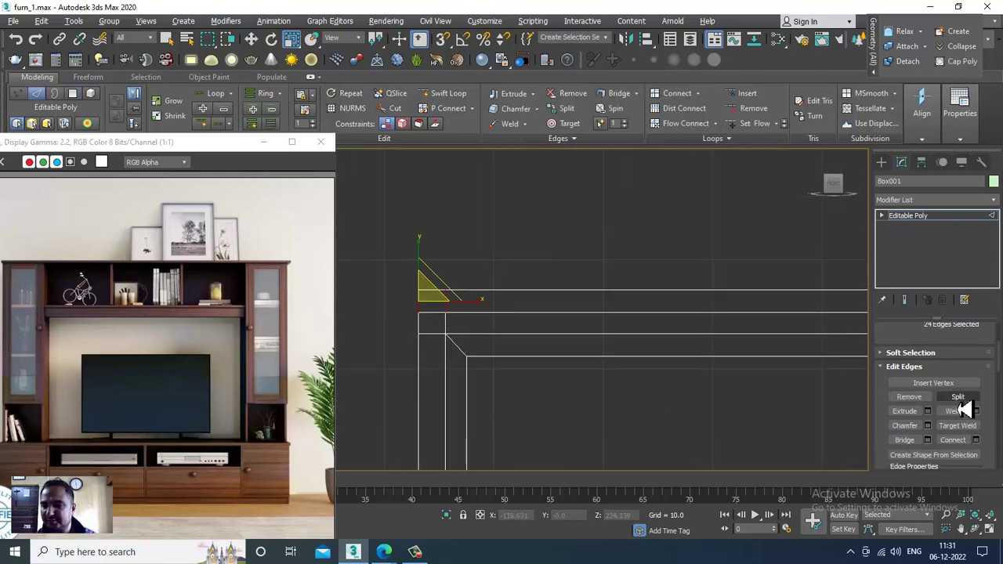
key("w")
scroll(983, 386, "up", 3)
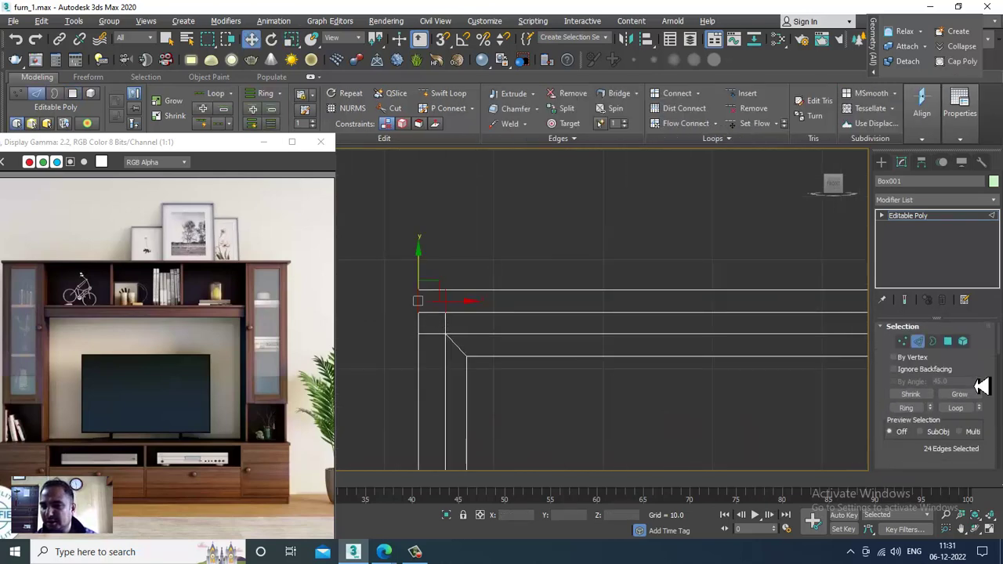
left_click(950, 344)
key("alt+w")
key("alt+w")
mouse_move(723, 399)
middle_mouse_down("alt")
mouse_move(657, 323)
mouse_move(675, 282)
middle_mouse_up("alt")
- Extrude the rim faces along Local Normal by 2.212 to form the overhanging lip
scroll(933, 424, "down", 3)
scroll(937, 412, "down", 2)
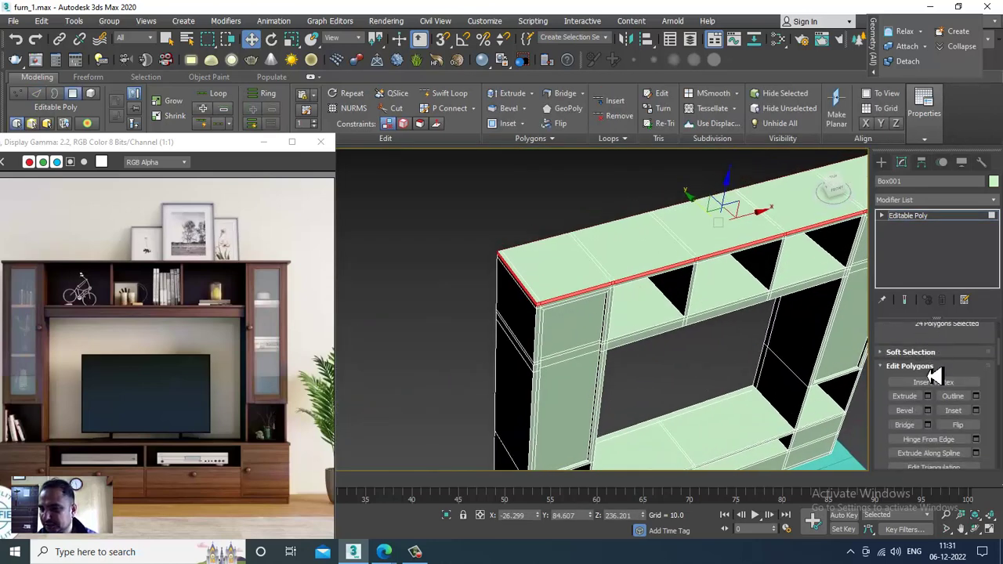
left_click(928, 397)
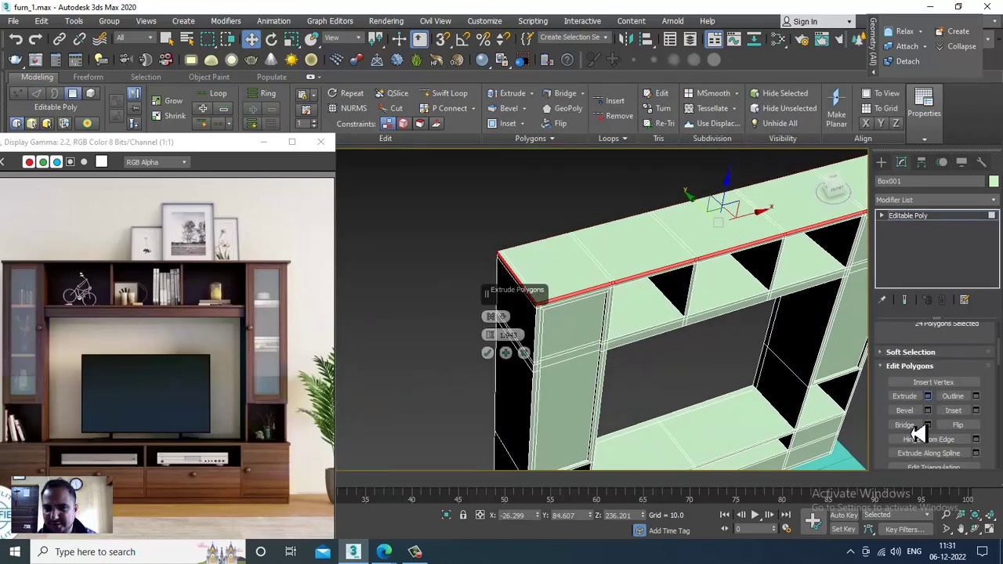
left_click(502, 317)
left_click(513, 337)
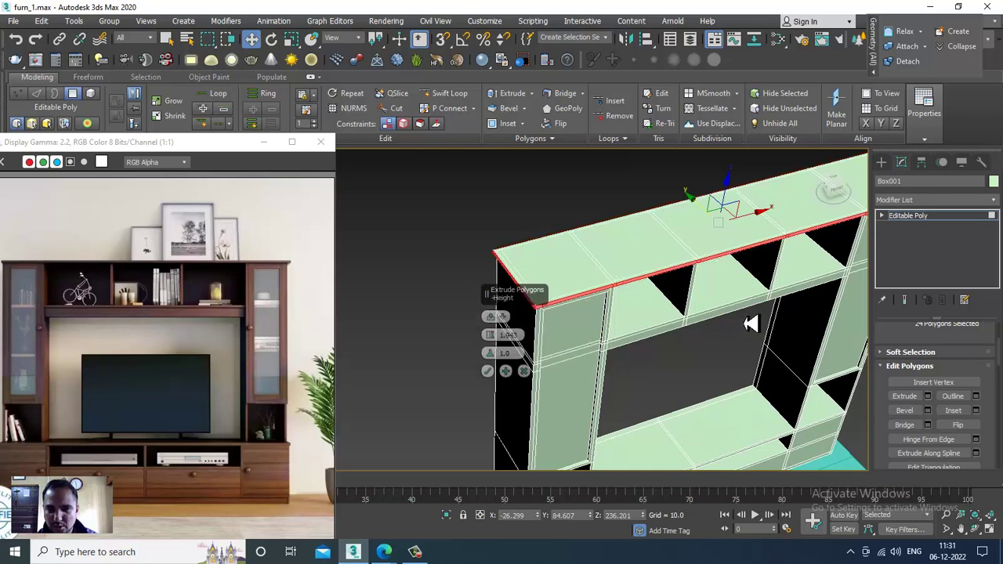
scroll(743, 318, "up", 2)
left_click(503, 317)
left_click(486, 327)
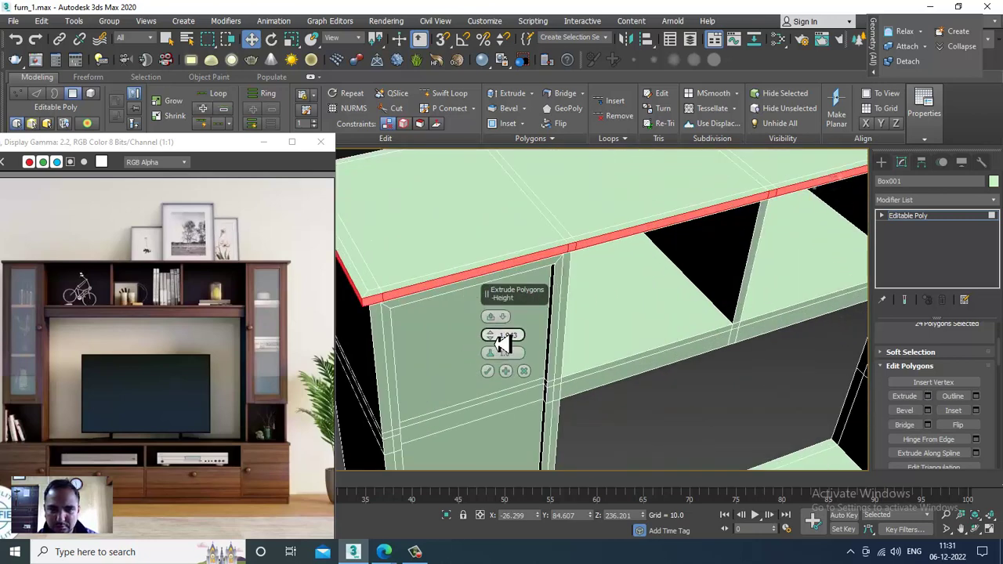
left_click_drag(495, 335, 495, 323)
left_click(487, 372)
- Frame the whole unit, return to object level and orbit around the finished frame
key("f")
middle_click_drag(705, 367, 667, 277, "alt")
scroll(717, 284, "up", 2)
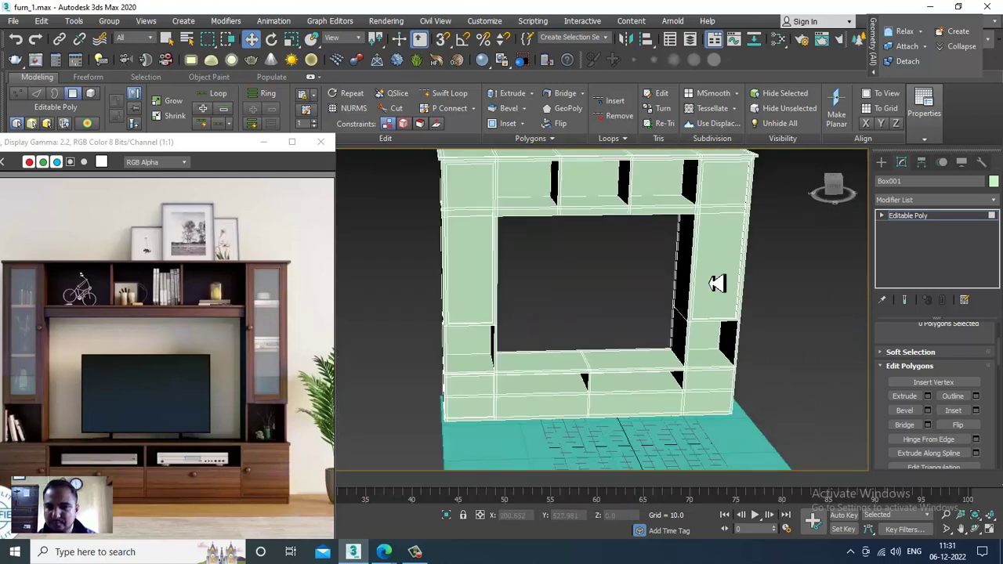
left_click(937, 219)
middle_click_drag(773, 320, 729, 355, "alt")
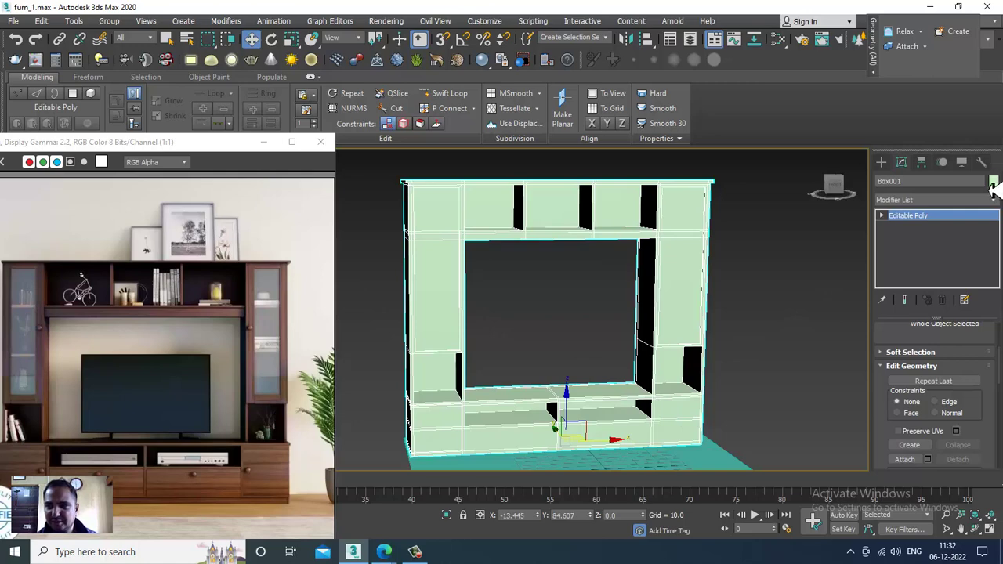
- Change the TV unit's object colour to light grey
left_click(583, 306)
left_click(564, 344)
middle_click_drag(727, 359, 674, 359, "alt")
- Select the ground plane and scale it up beneath the unit
left_click(584, 456)
key("r")
mouse_move(578, 463)
left_mouse_down()
mouse_move(571, 452)
mouse_move(688, 428)
left_mouse_up()
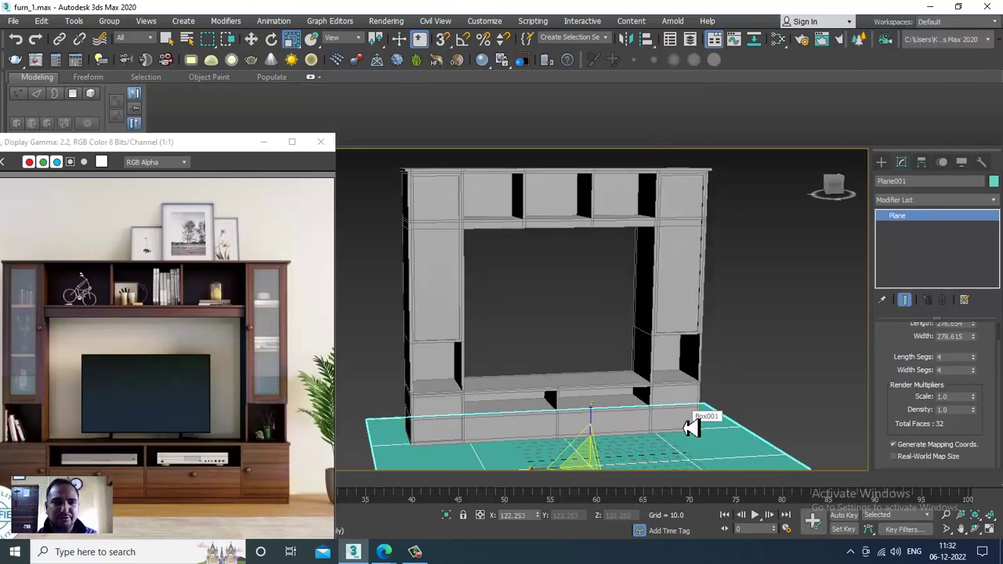